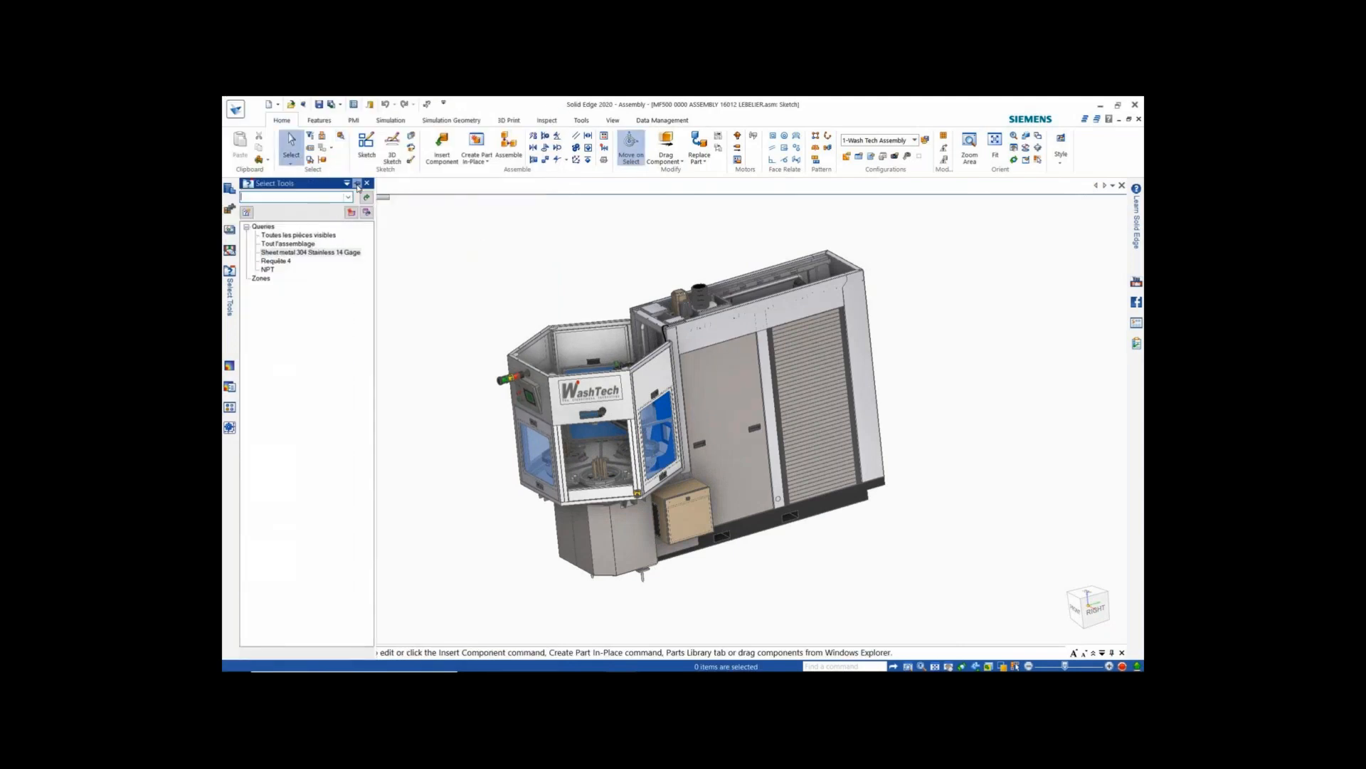
Step: Examine the thickness and material criteria of the query "Sheet metal 304 Stainless 14 Gage"
left_click(357, 184)
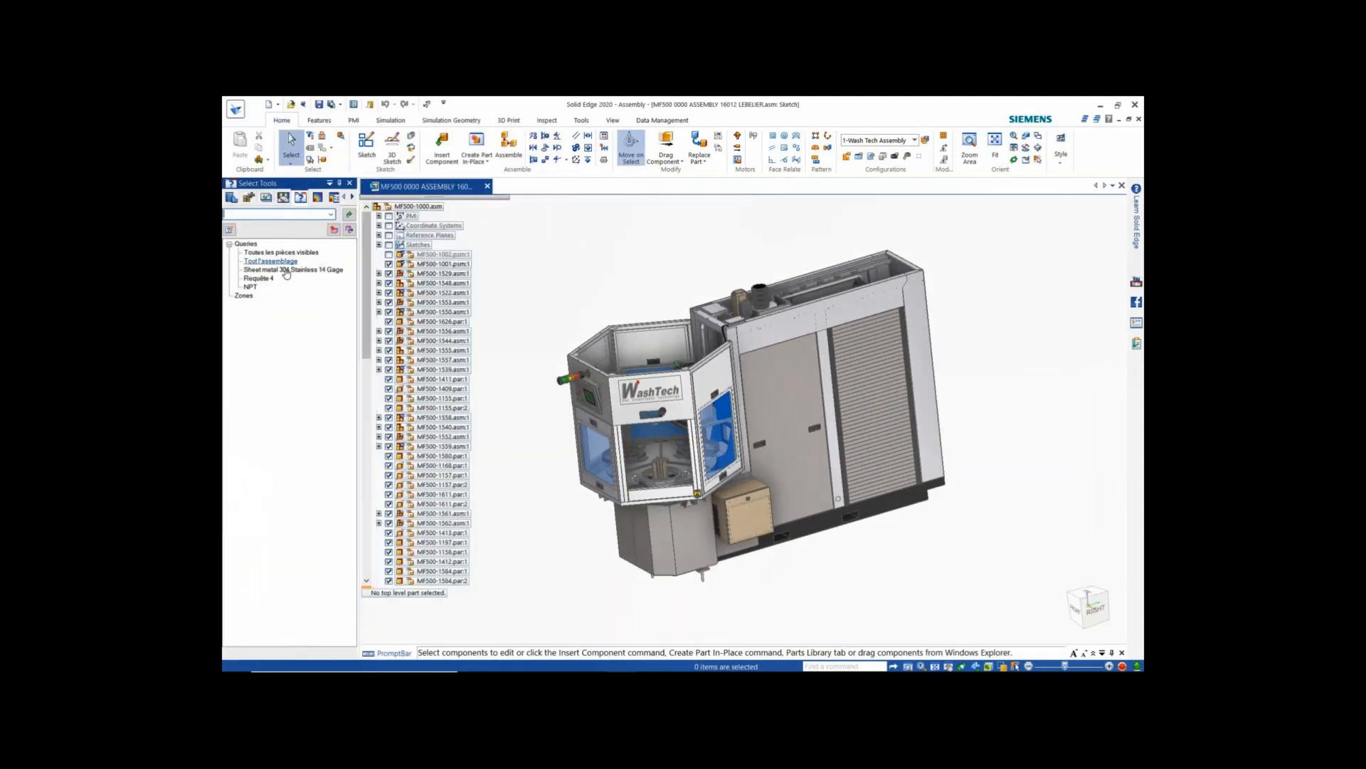
right_click(274, 275)
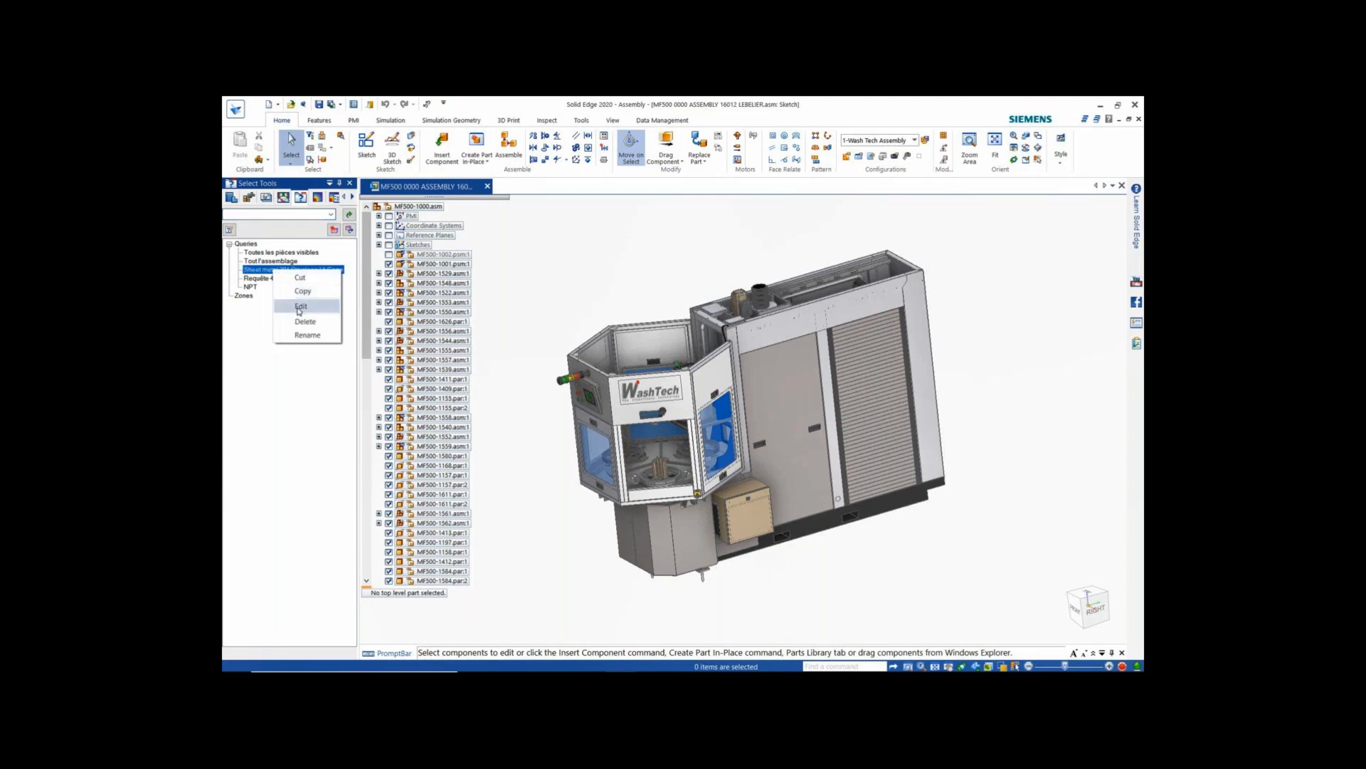
left_click(299, 311)
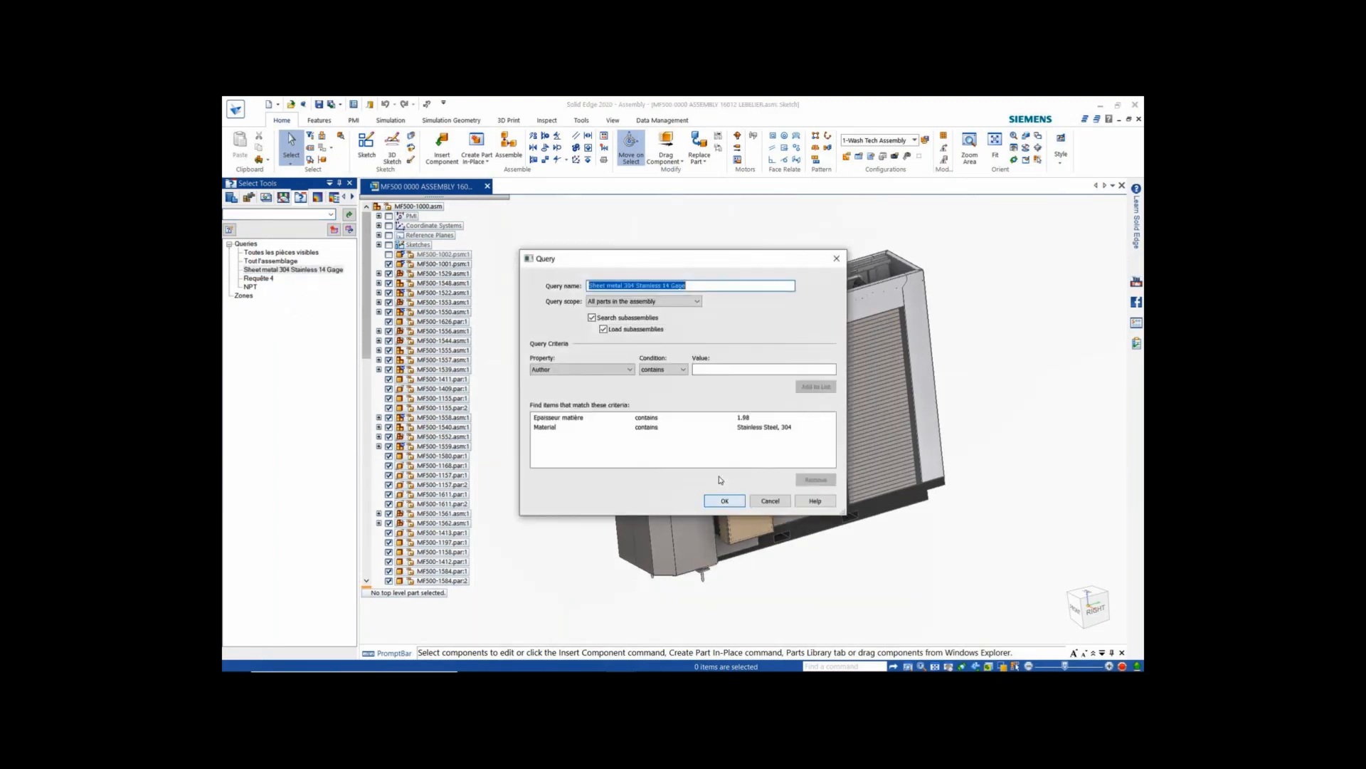
left_click(560, 418)
left_click(562, 427)
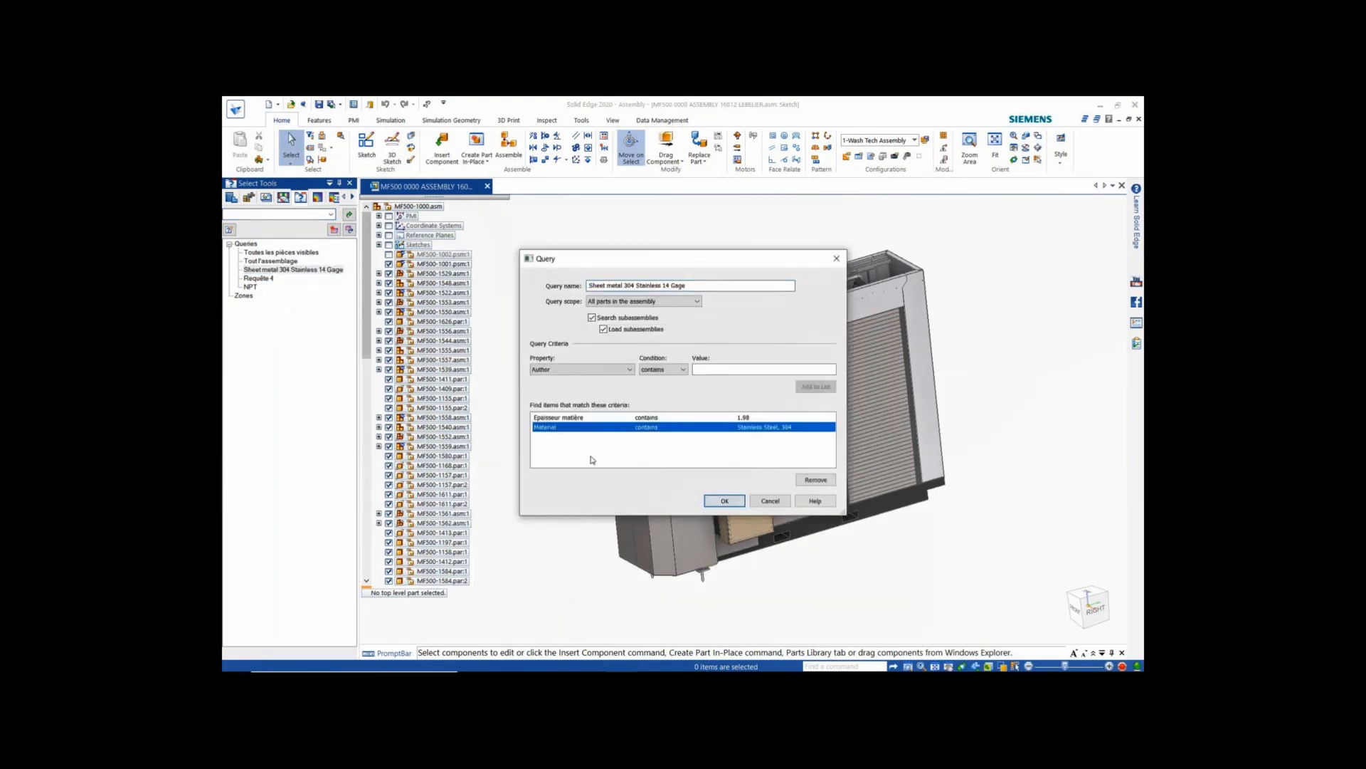
left_click(725, 500)
Step: Run the "Sheet metal 304 Stainless 14 Gage" query and isolate the matching parts in the assembly
left_click(286, 270)
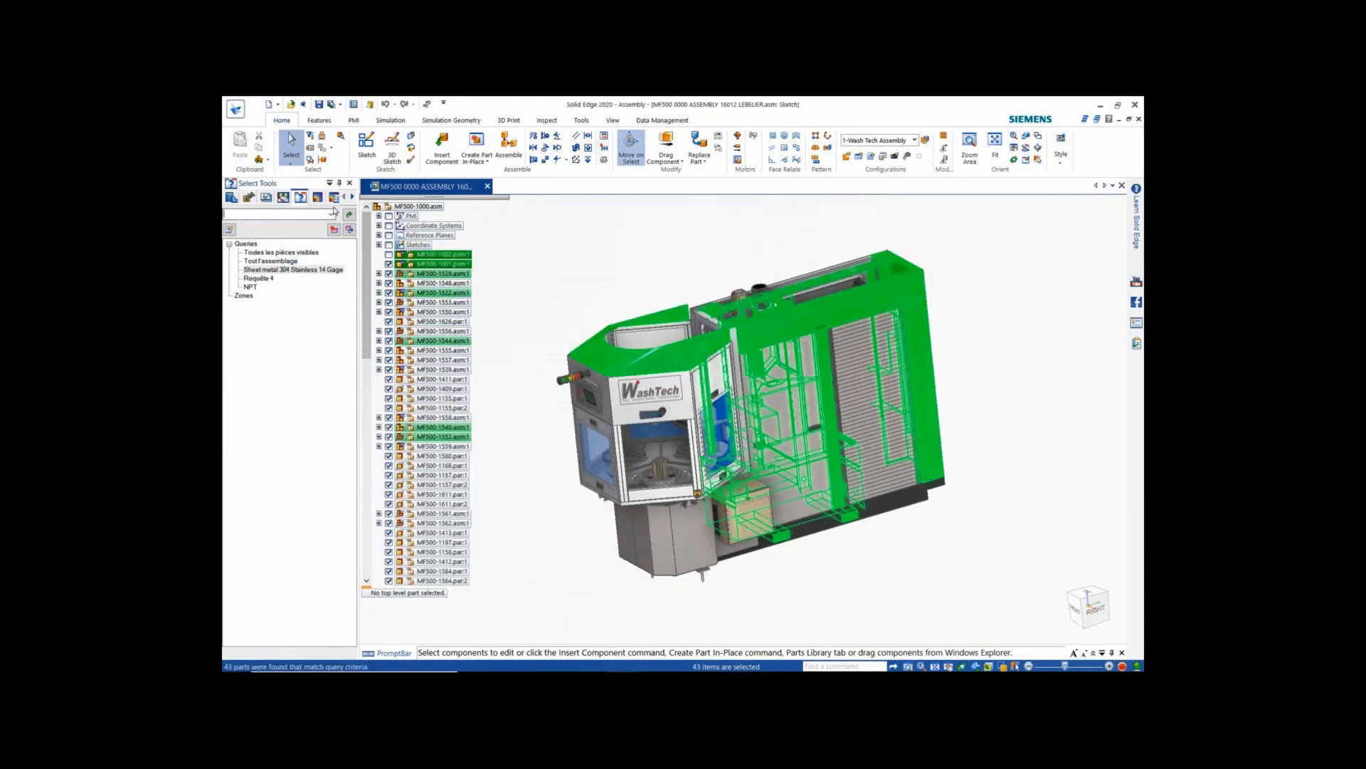
left_click(340, 184)
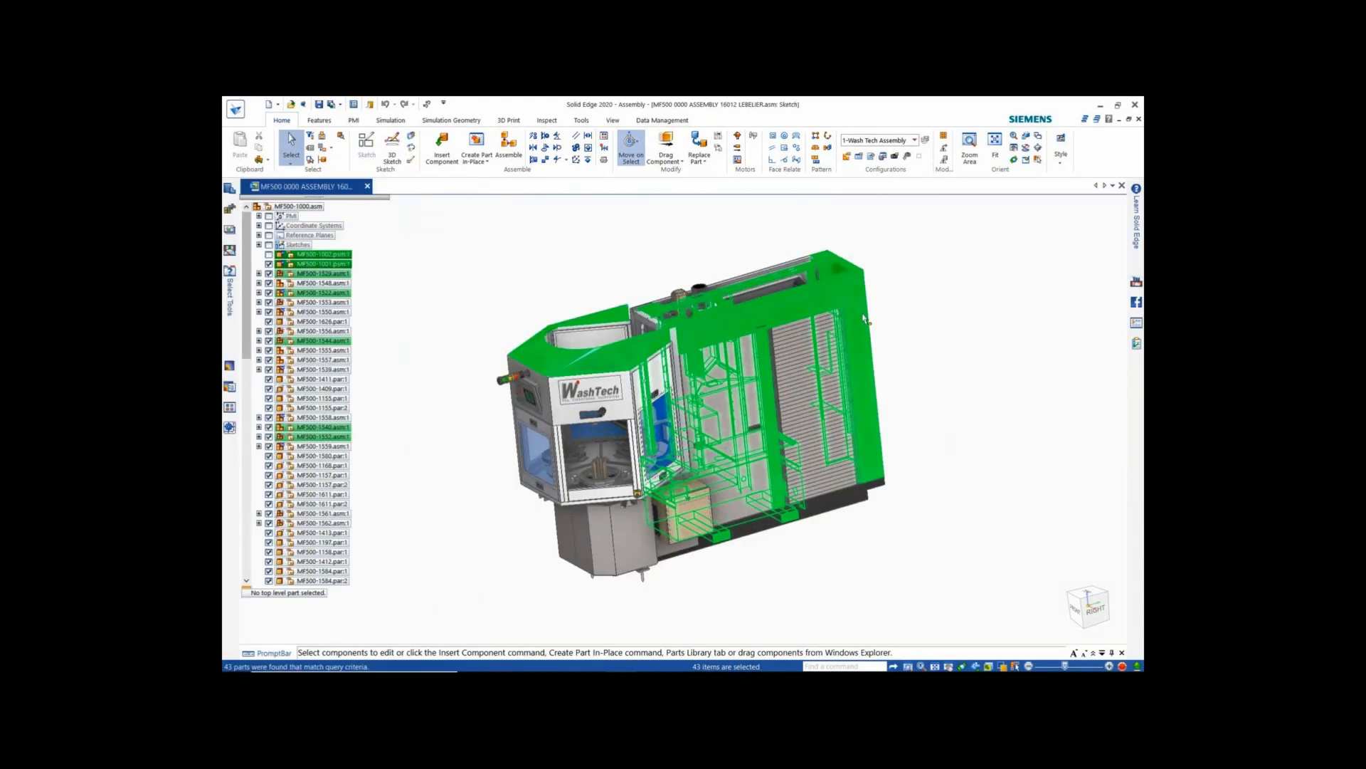
right_click(901, 313)
left_click(930, 362)
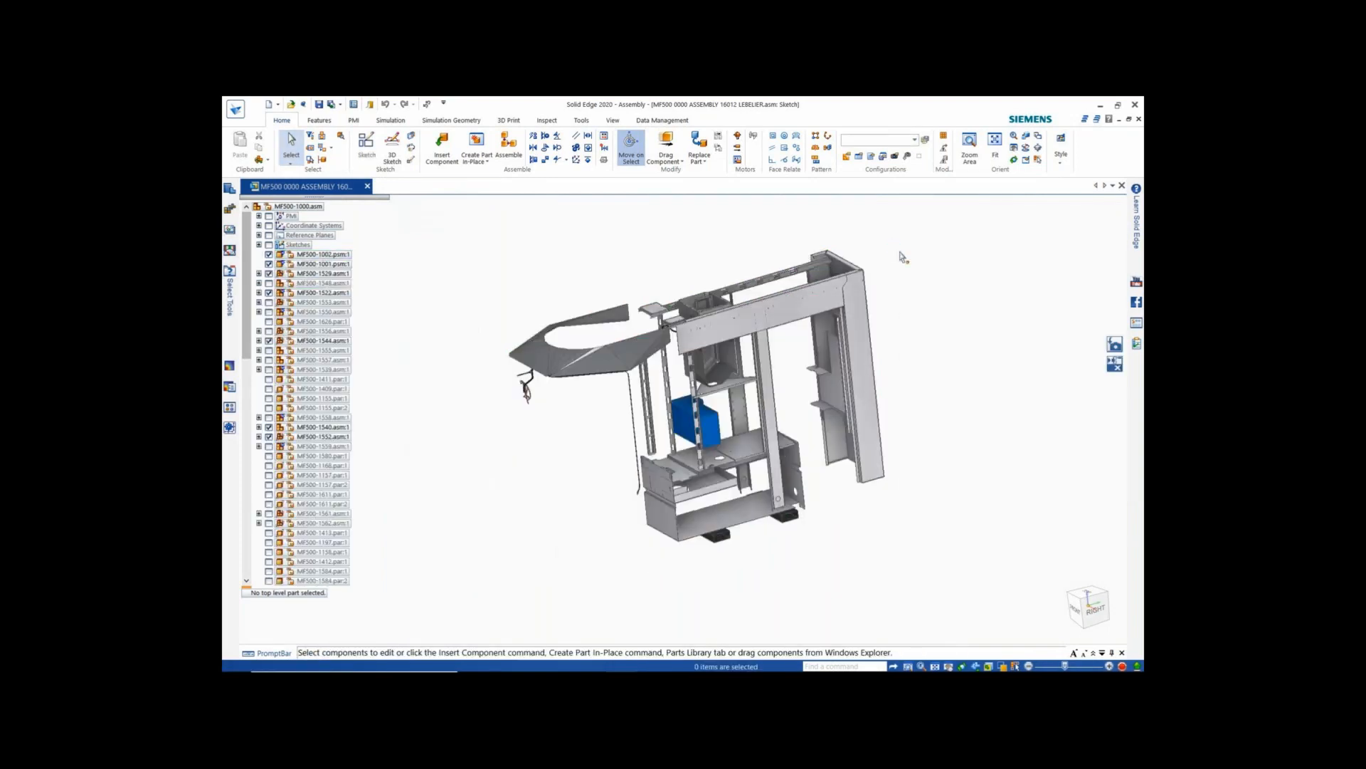
middle_click_drag(988, 265, 945, 267)
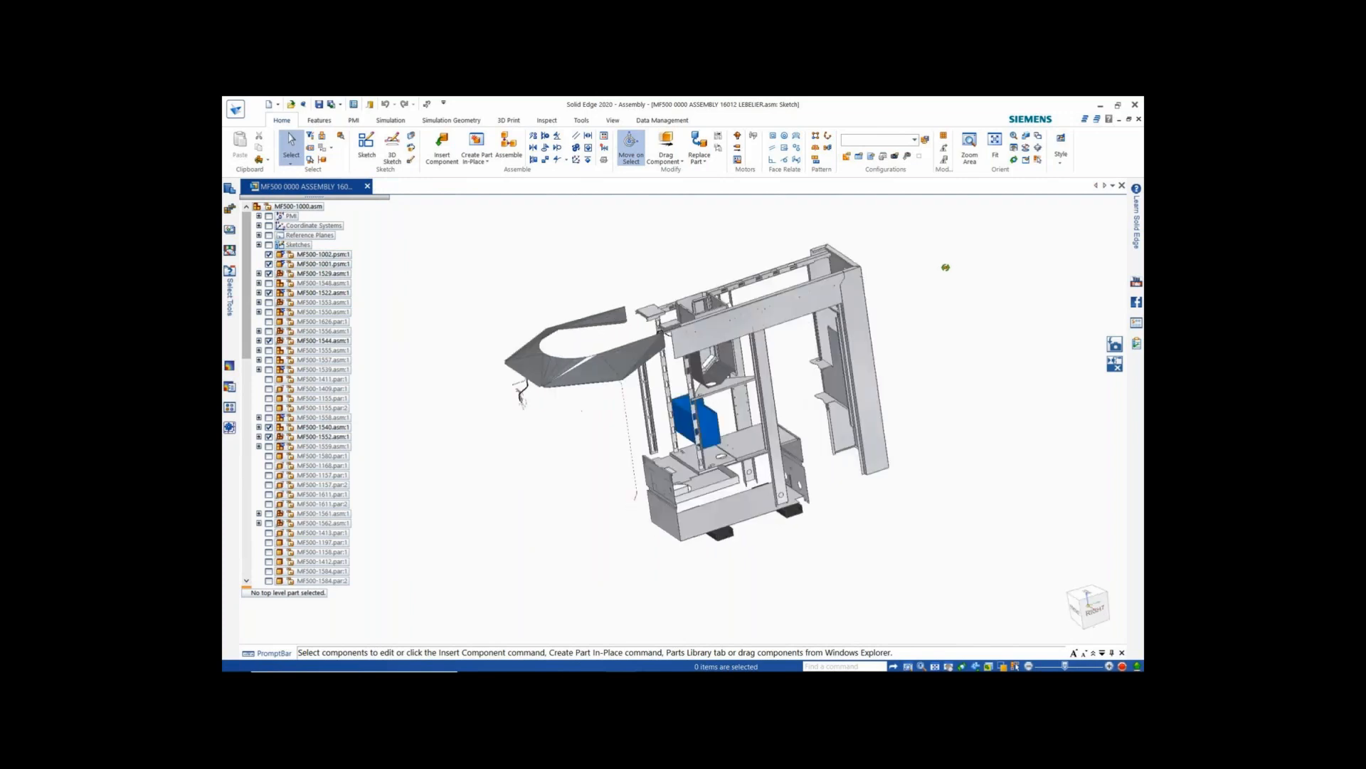
Step: End the part isolation and apply the display configuration "7-304 Stainless 14 Gage" to the assembly
left_click(1116, 346)
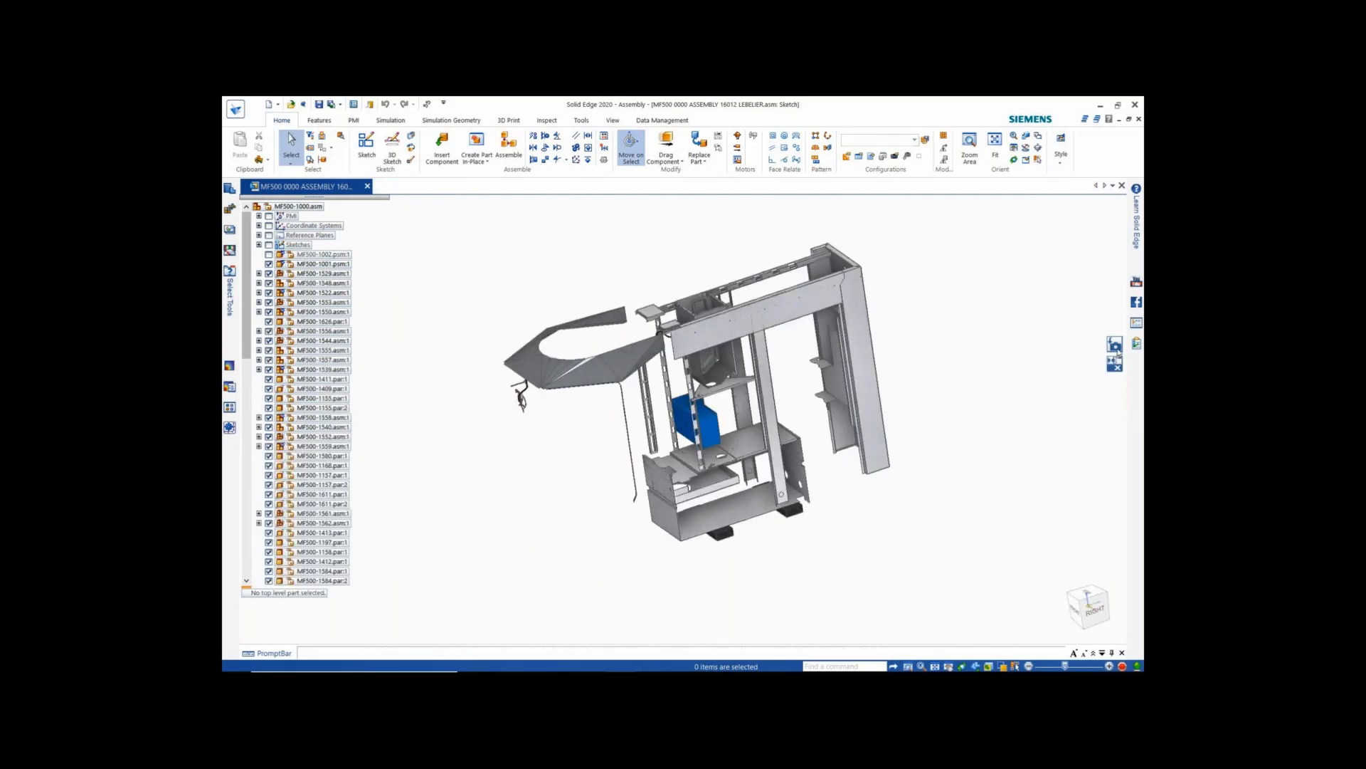
left_click(914, 139)
left_click(894, 214)
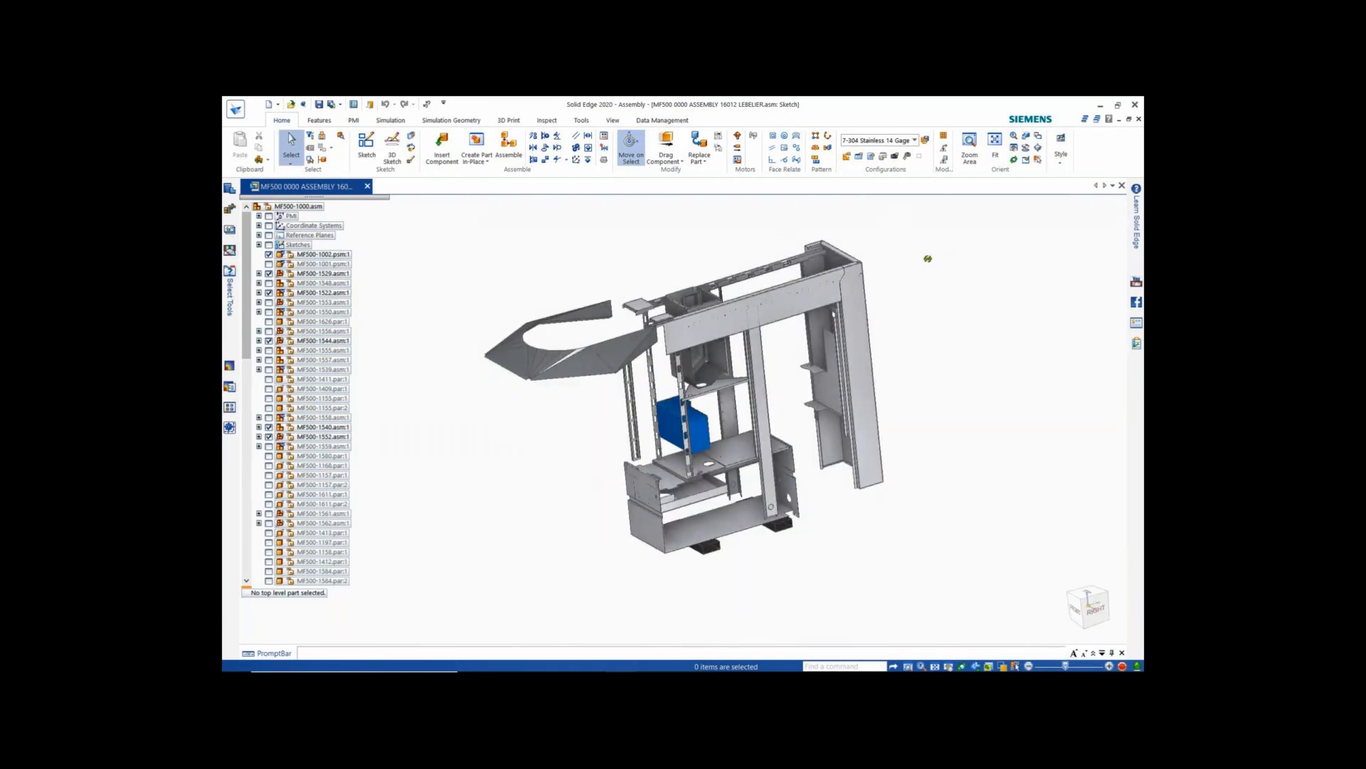
Step: Switch to Solid Edge 2D Nesting and create a new nest project
key("super")
type("ne")
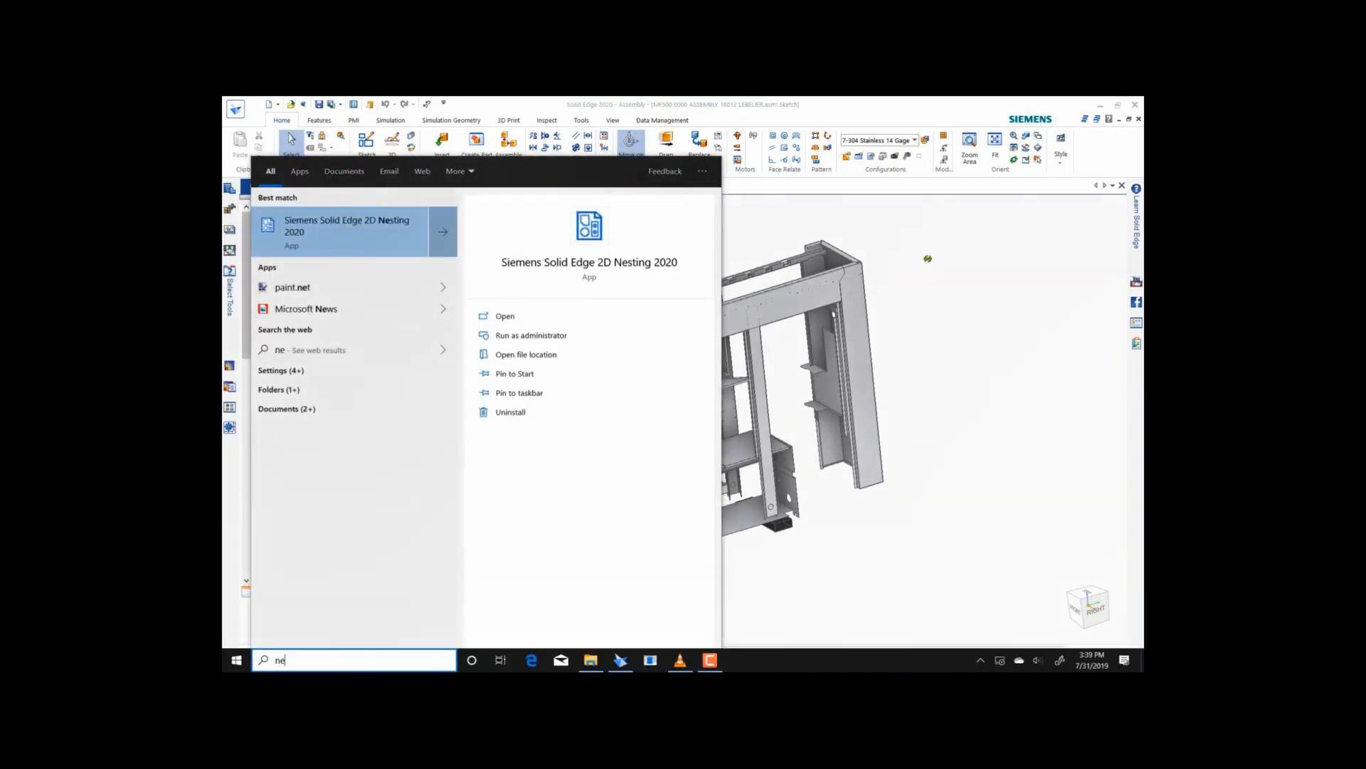
key("Escape")
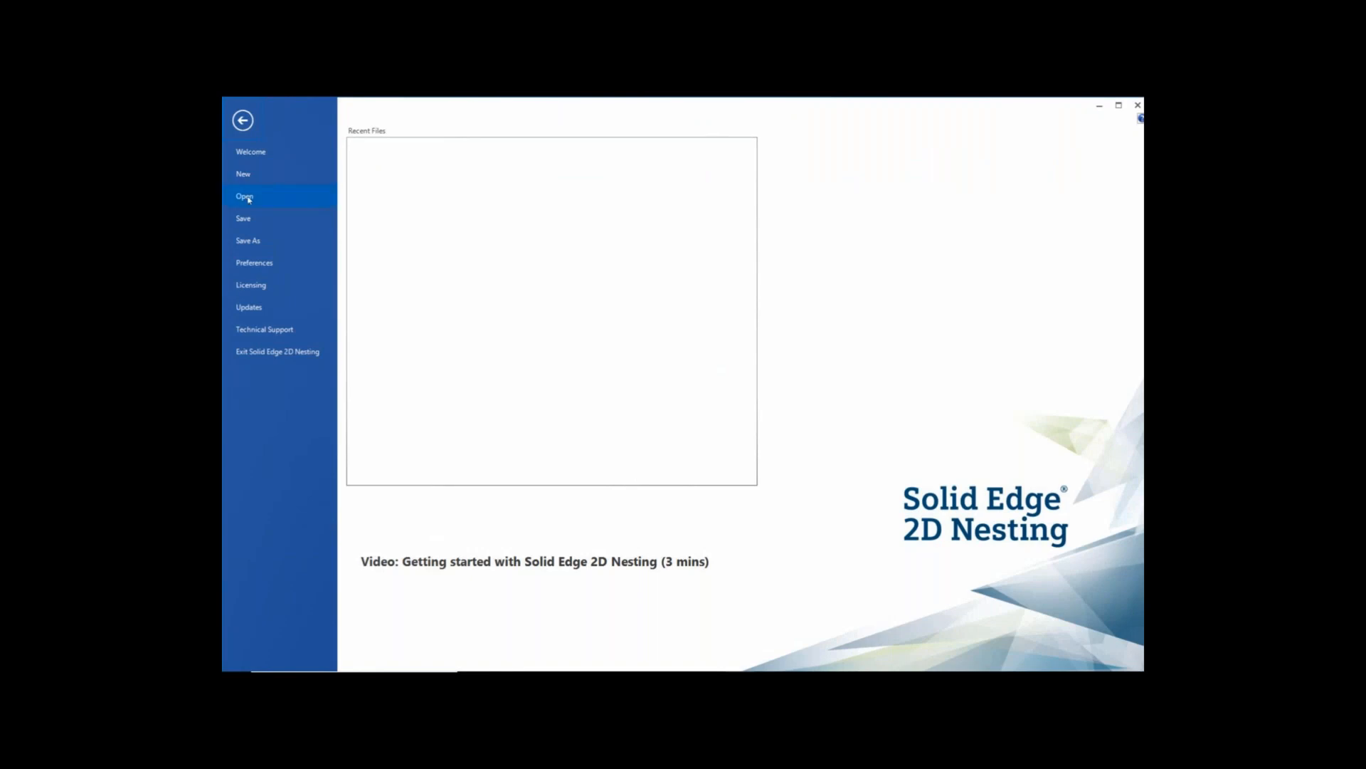
left_click(245, 196)
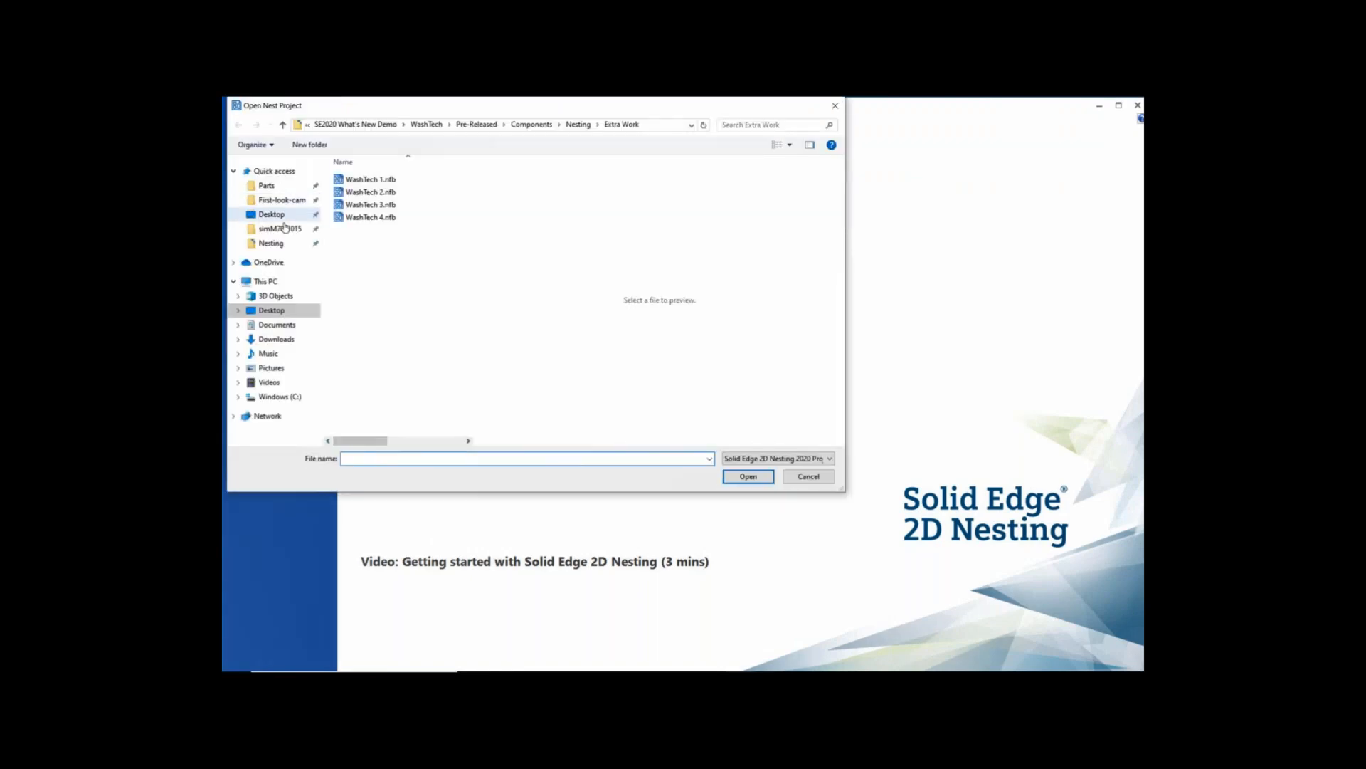
left_click(809, 476)
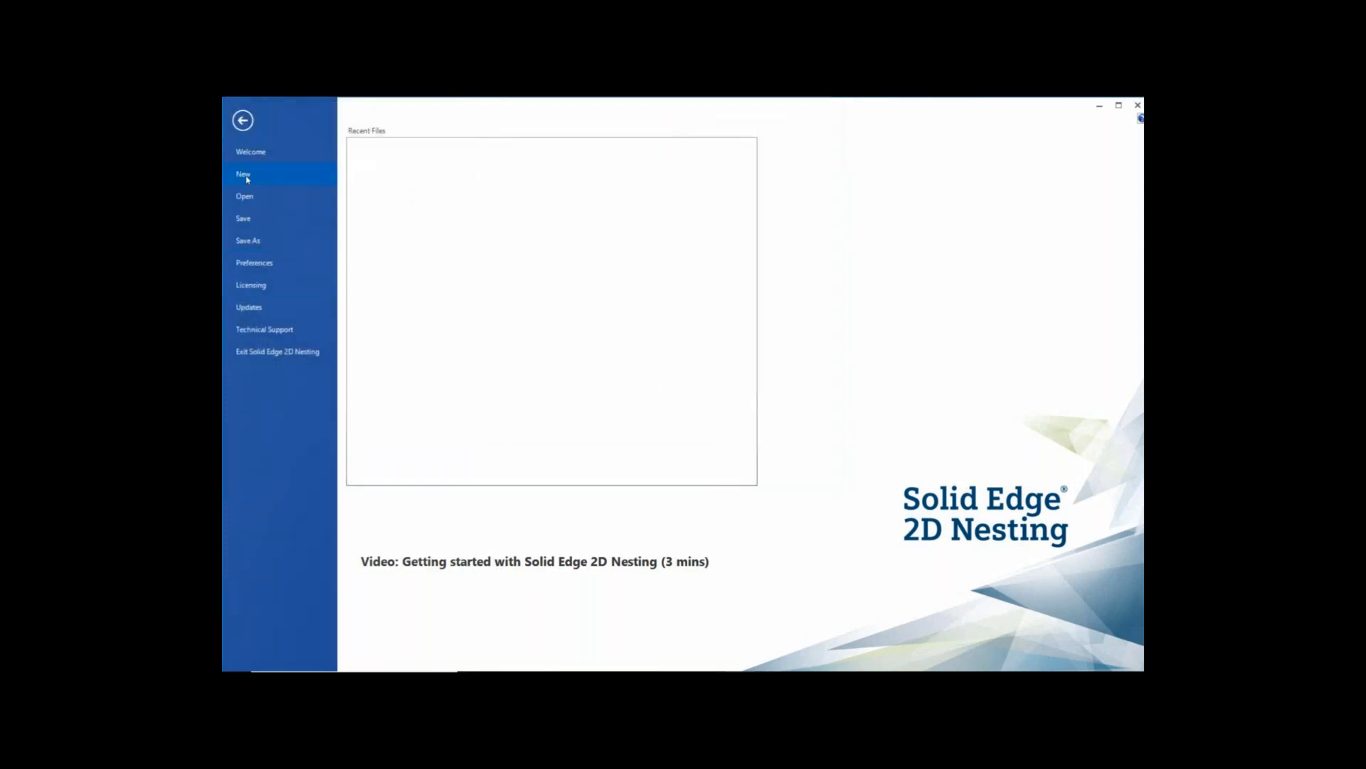
left_click(244, 175)
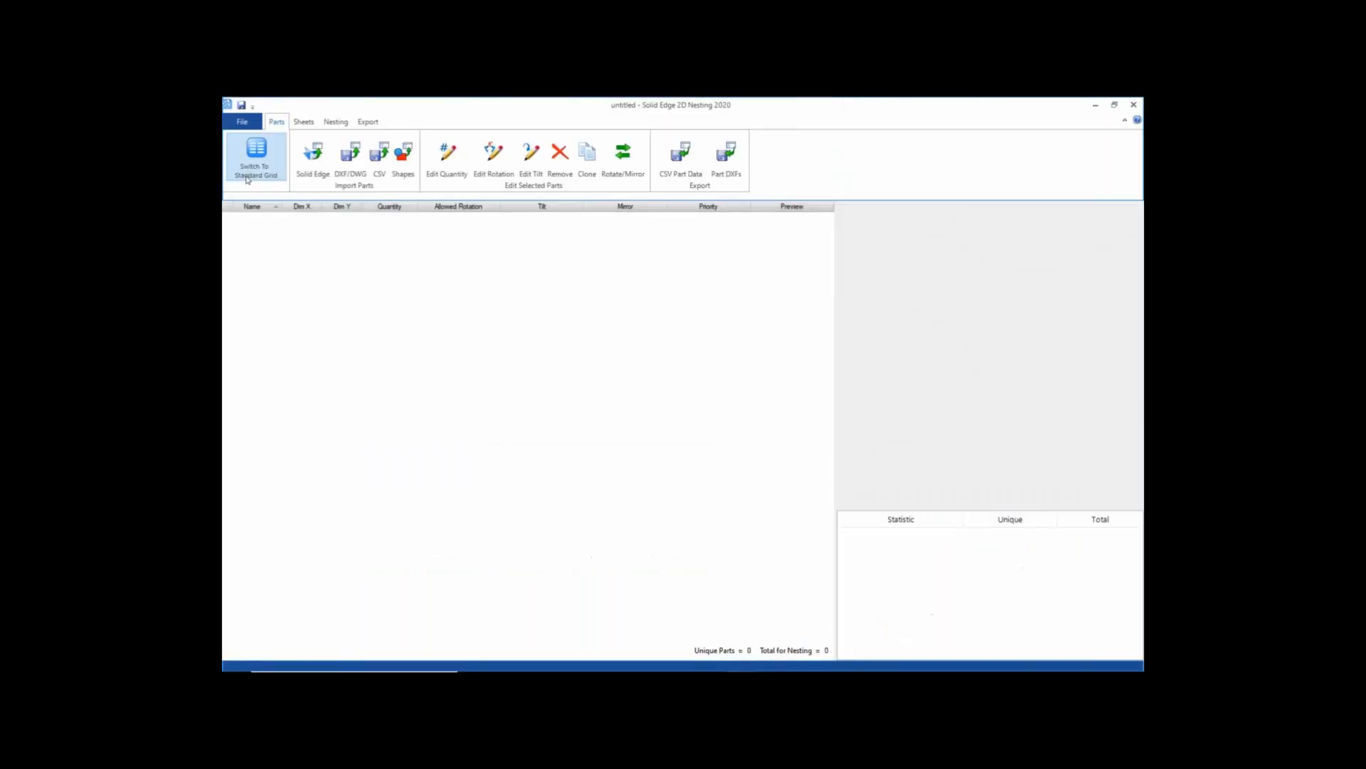
Step: Import all Solid Edge sheet metal files from the Nesting folder, MF500-1002.psm through MF500-1710.psm
left_click(318, 164)
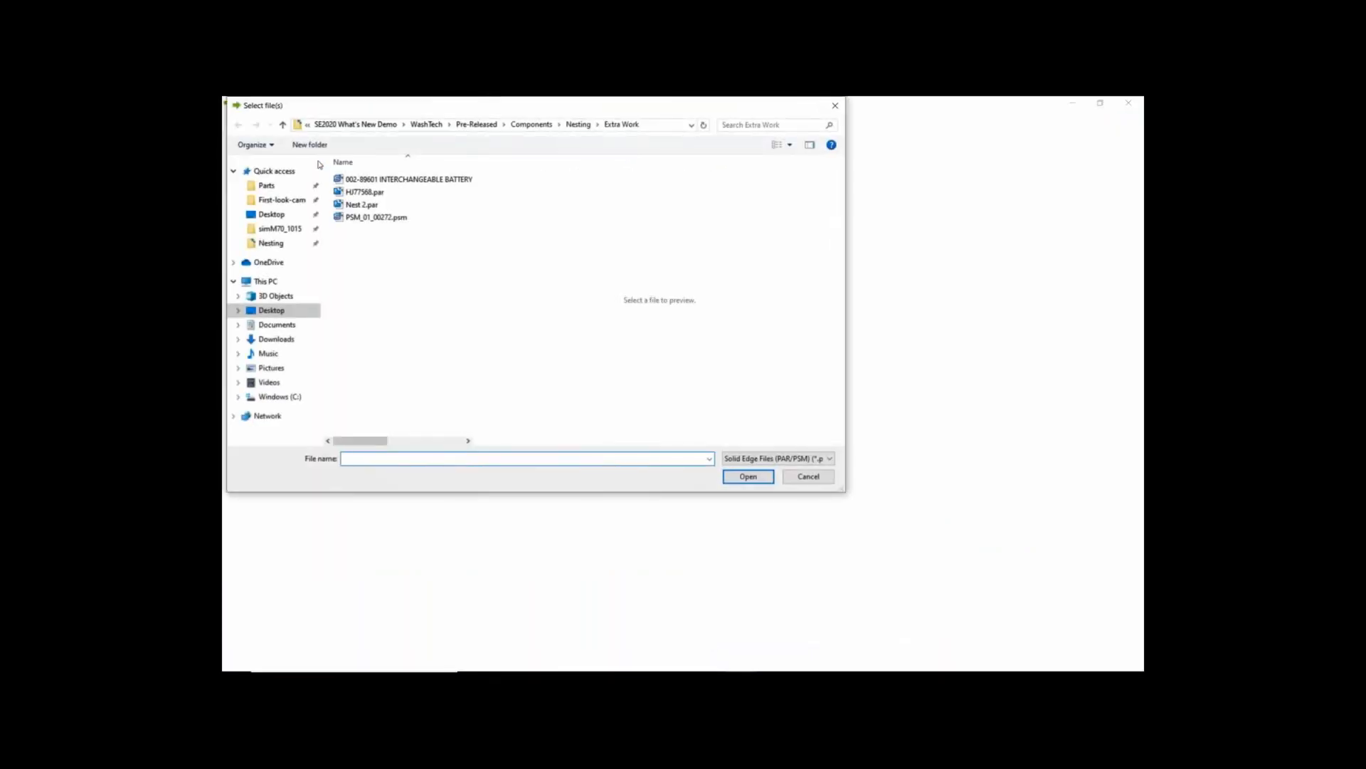
left_click(577, 124)
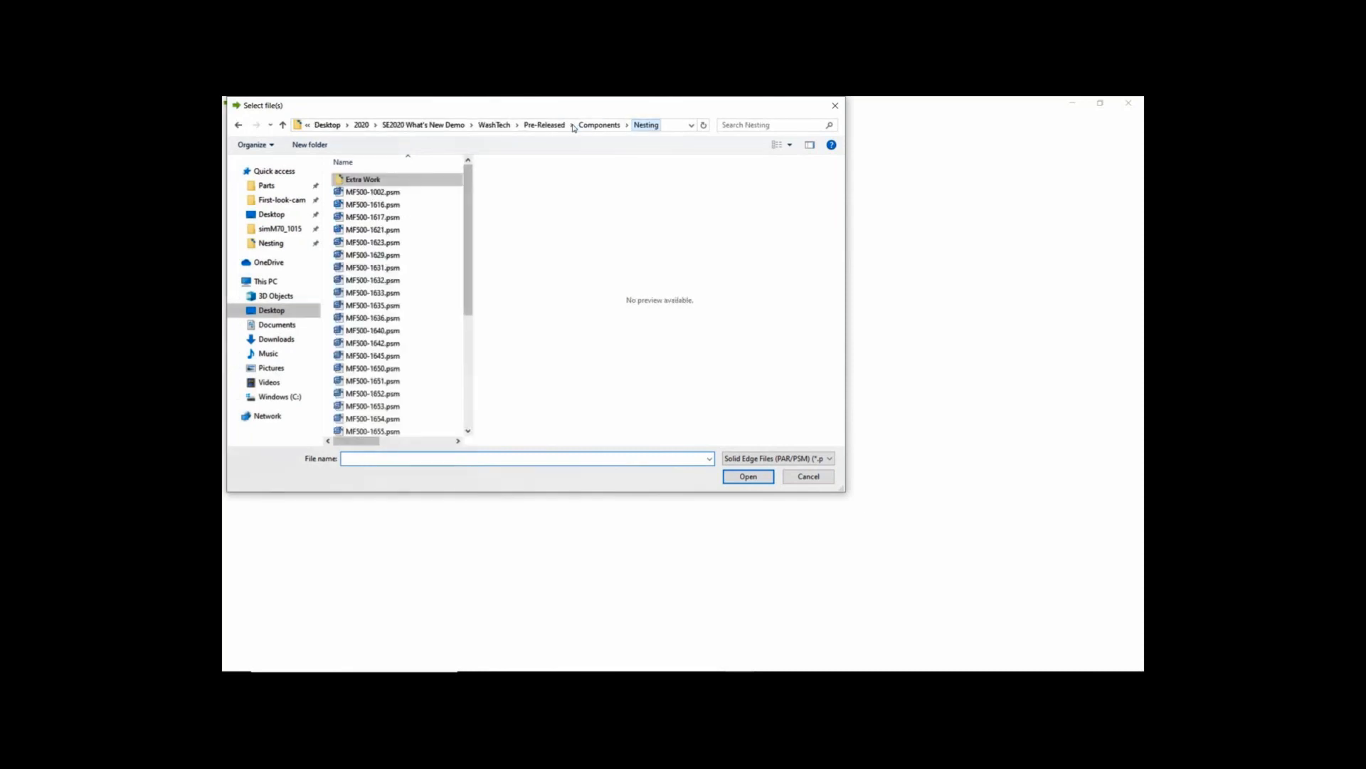
left_click(378, 193)
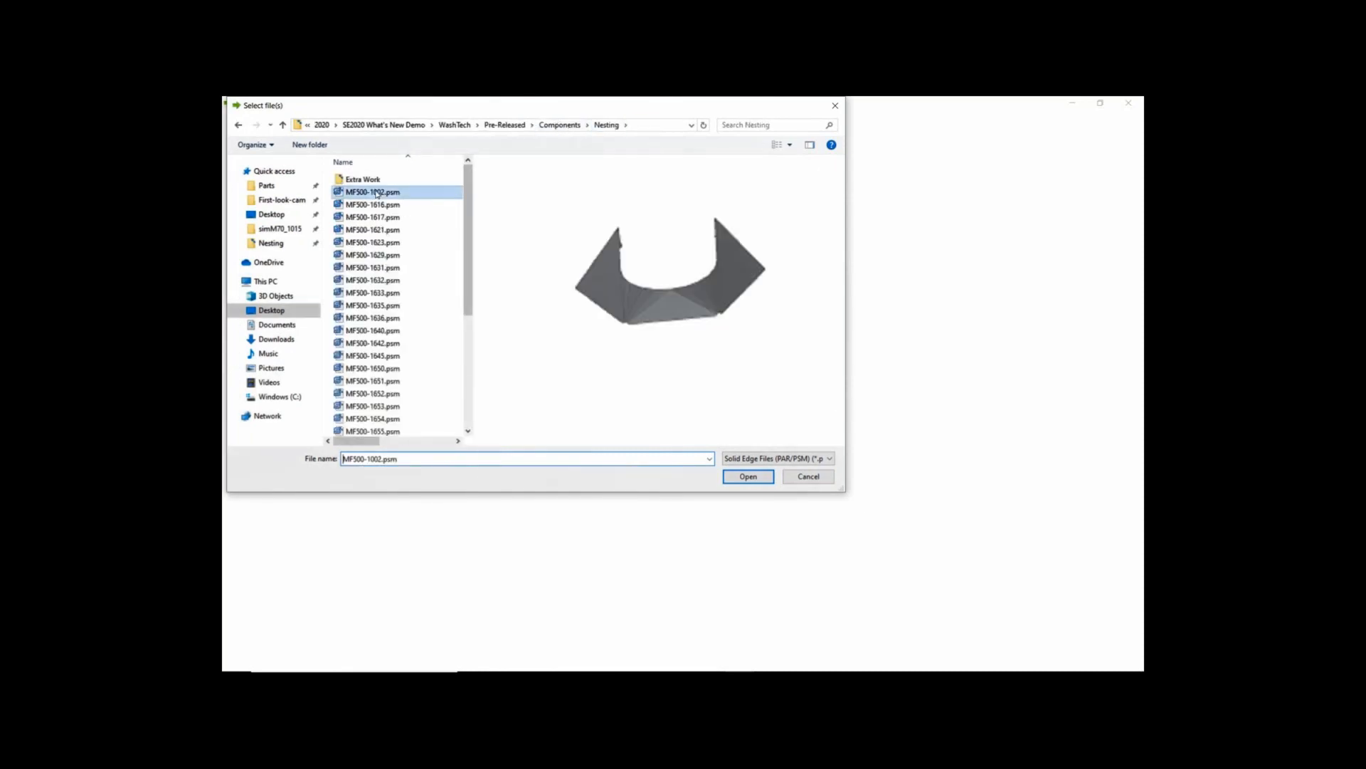
scroll(378, 213, "down", 5)
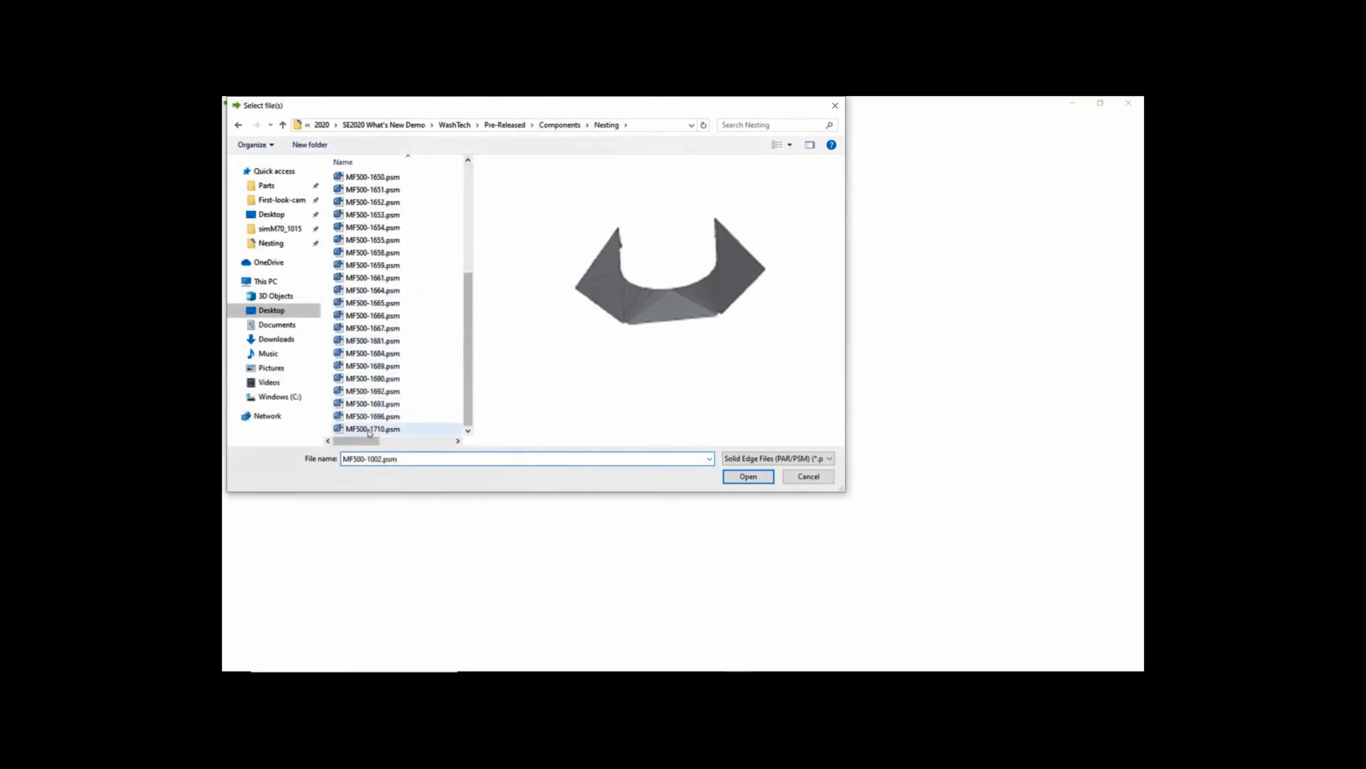
left_click(371, 429, "shift")
left_click(748, 476)
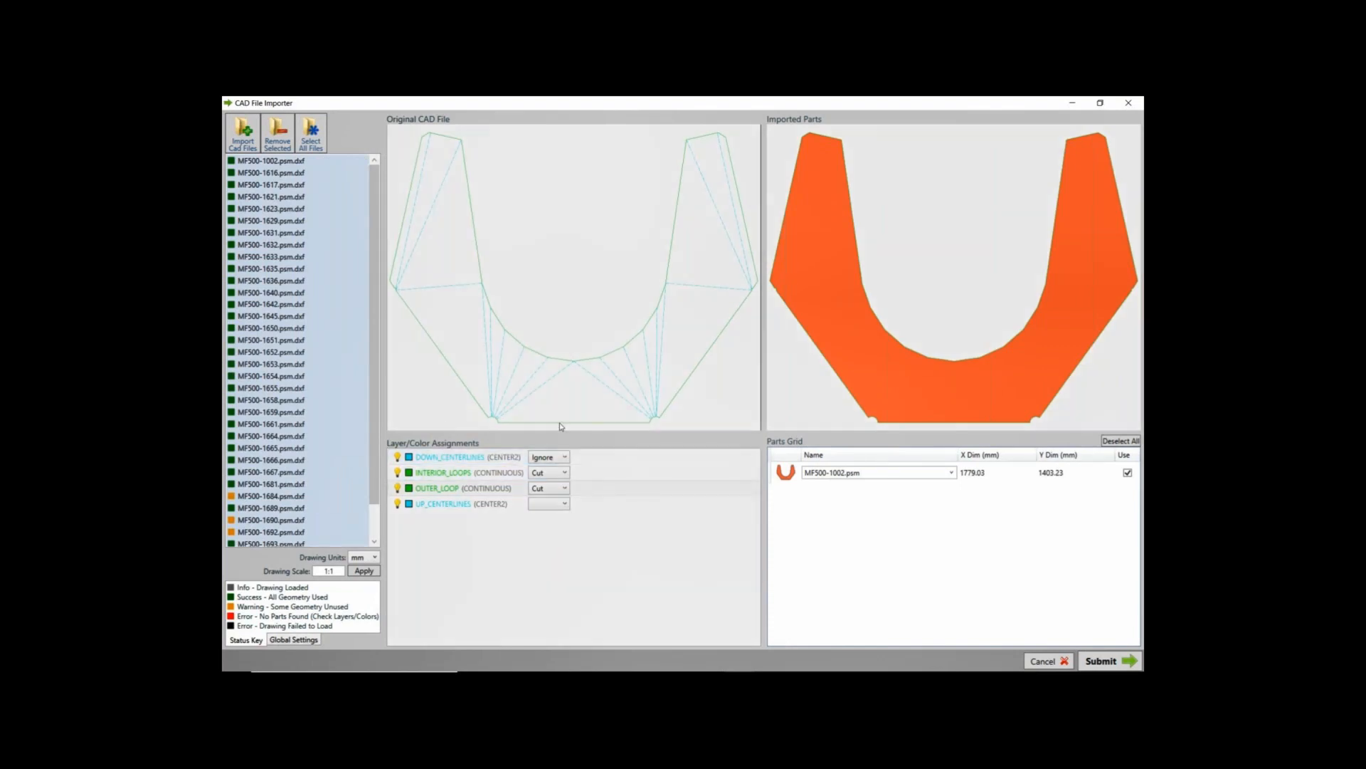
Step: Examine the imported flat patterns of MF500-1616, MF500-1617 and MF500-1684, the global import settings and the status key
left_click(281, 173)
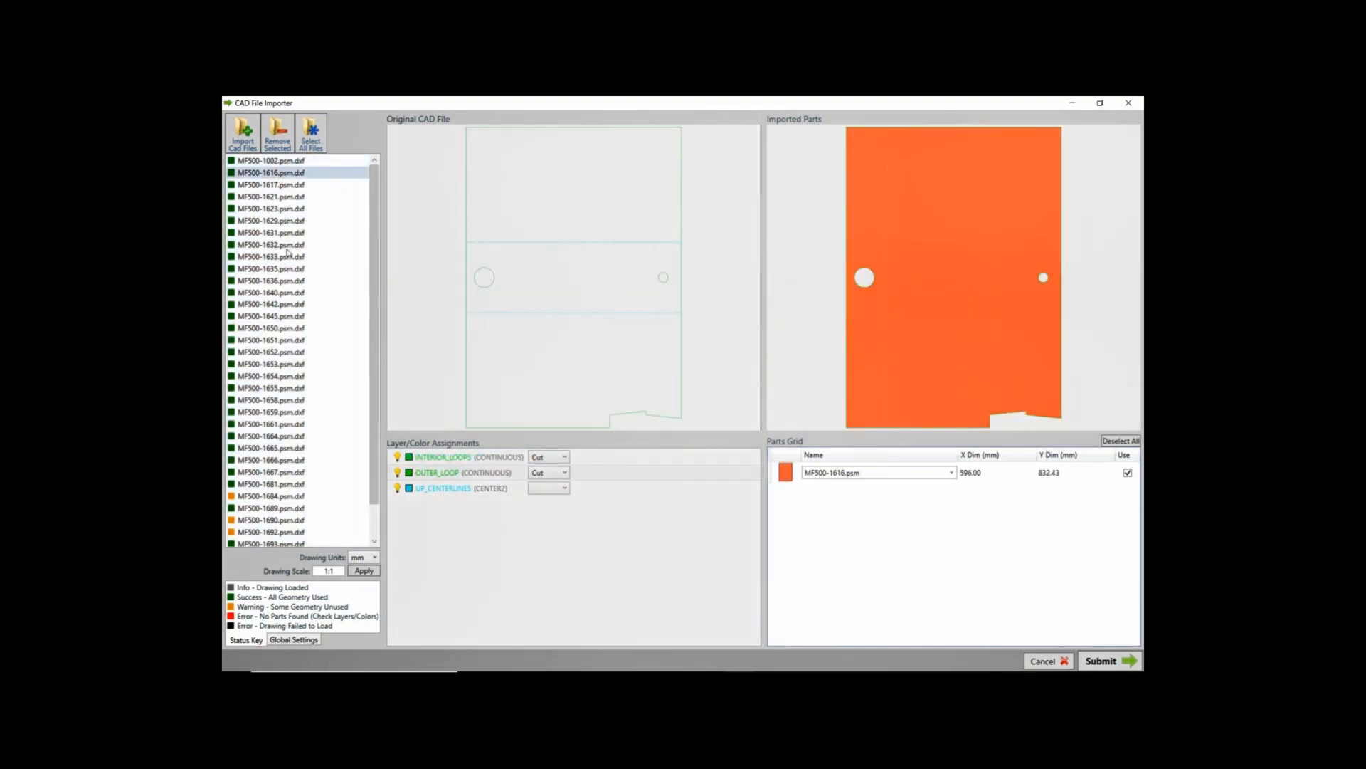
left_click(281, 197)
left_click(280, 188)
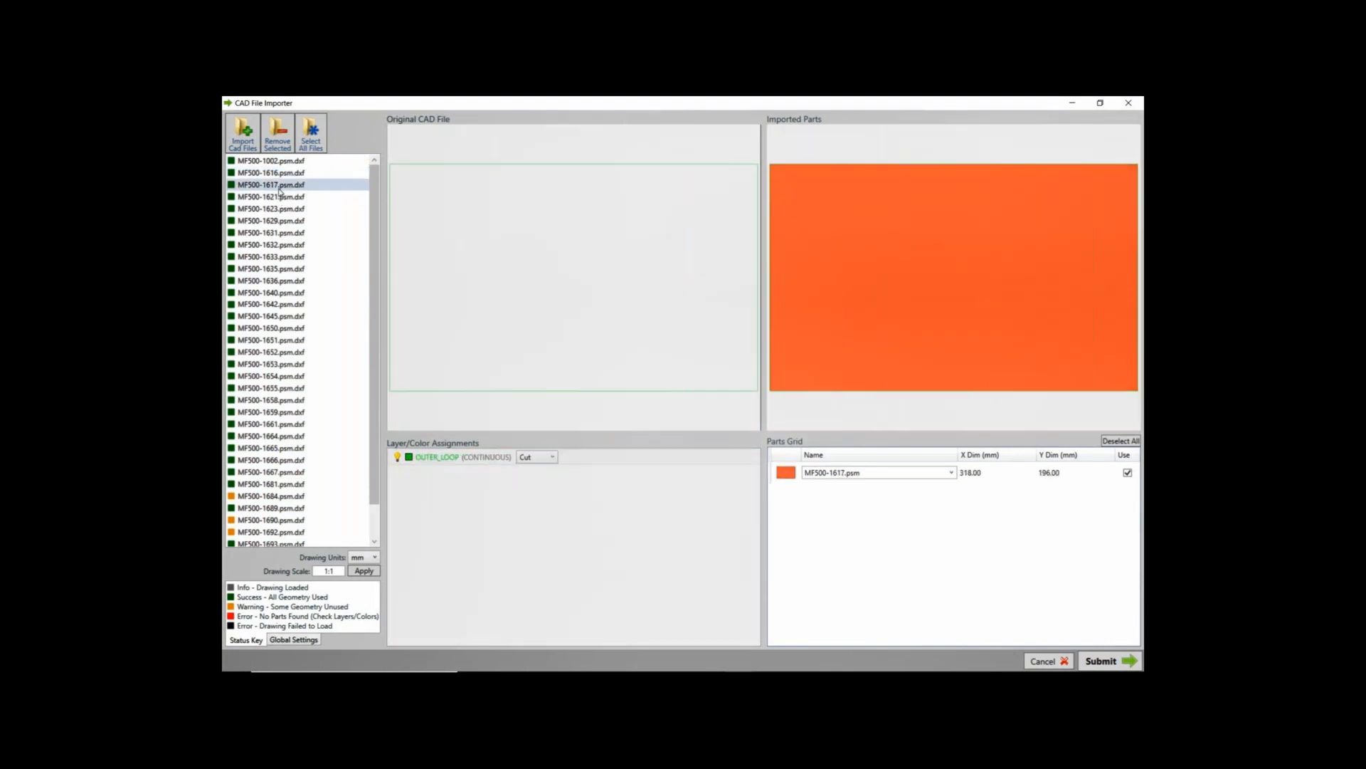
scroll(285, 406, "down", 1)
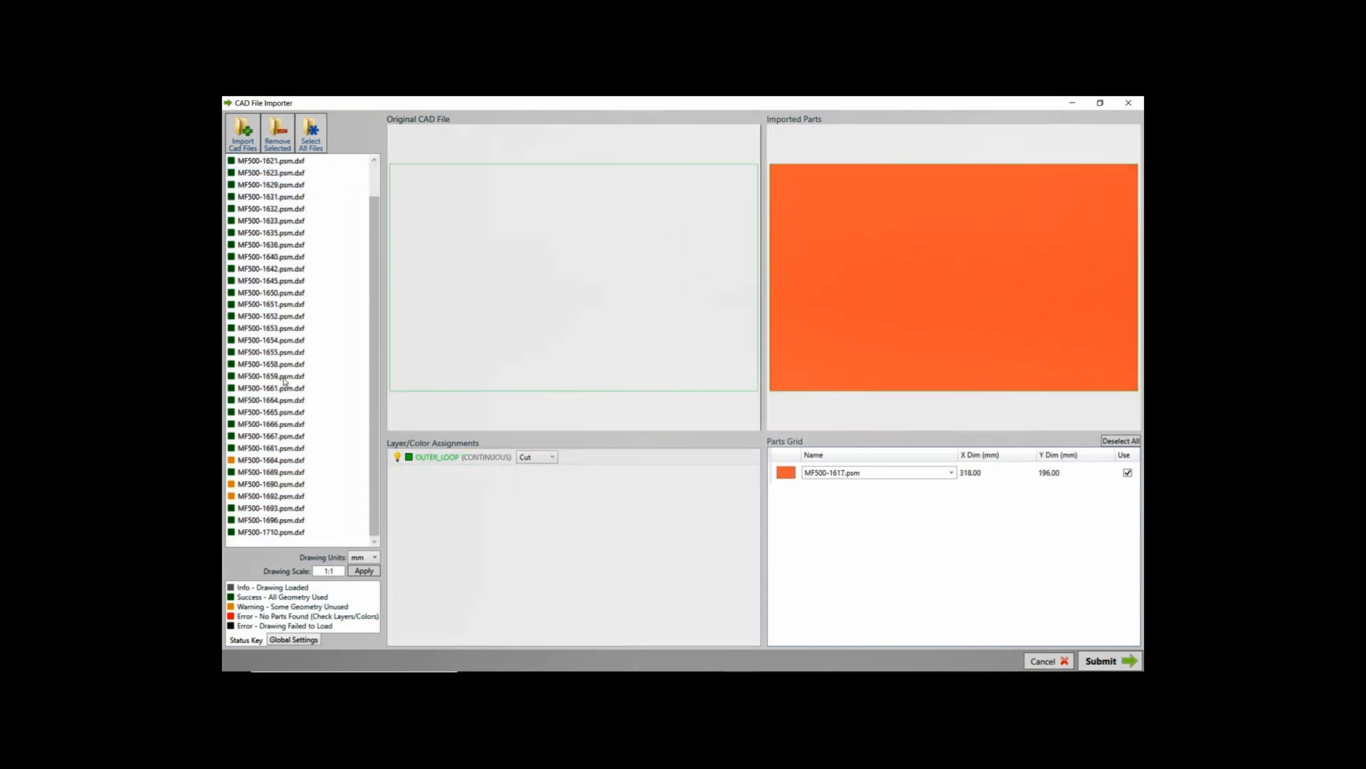
left_click(299, 641)
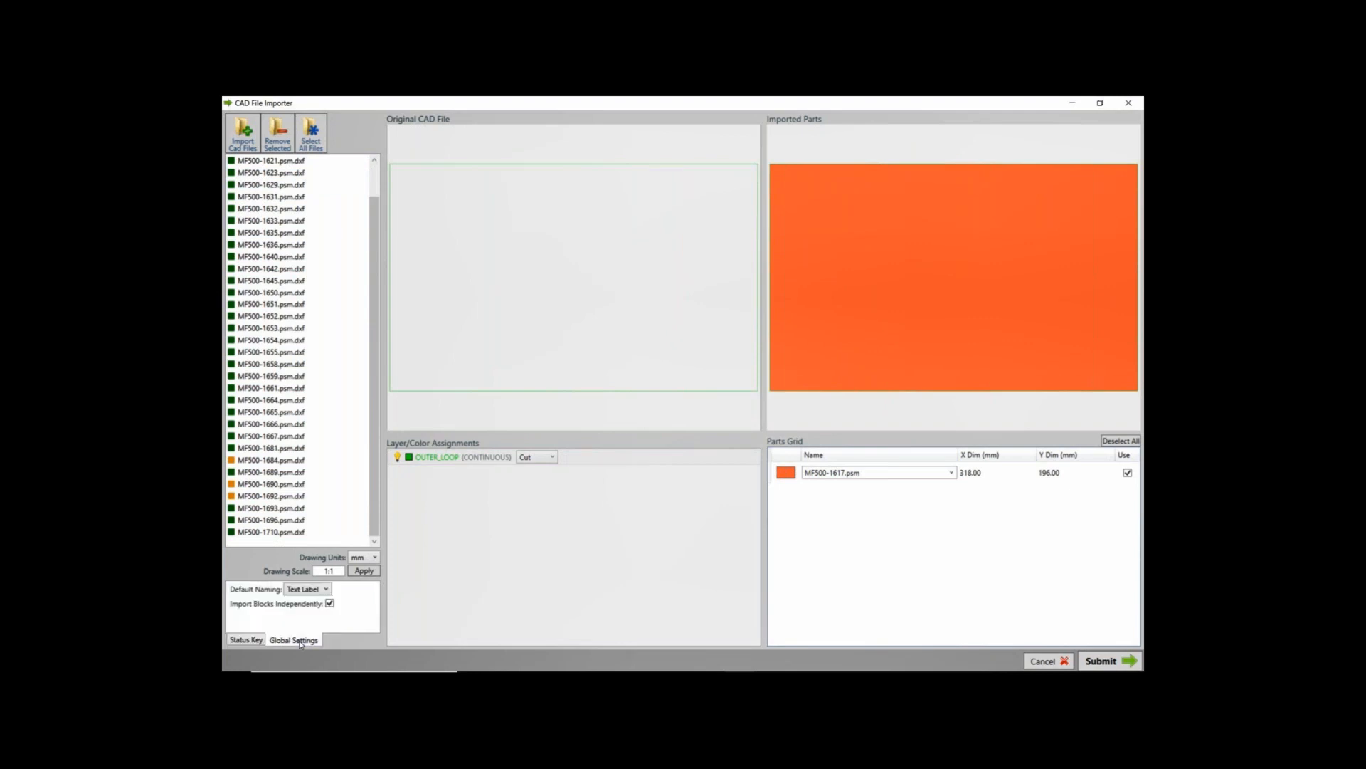
left_click(248, 641)
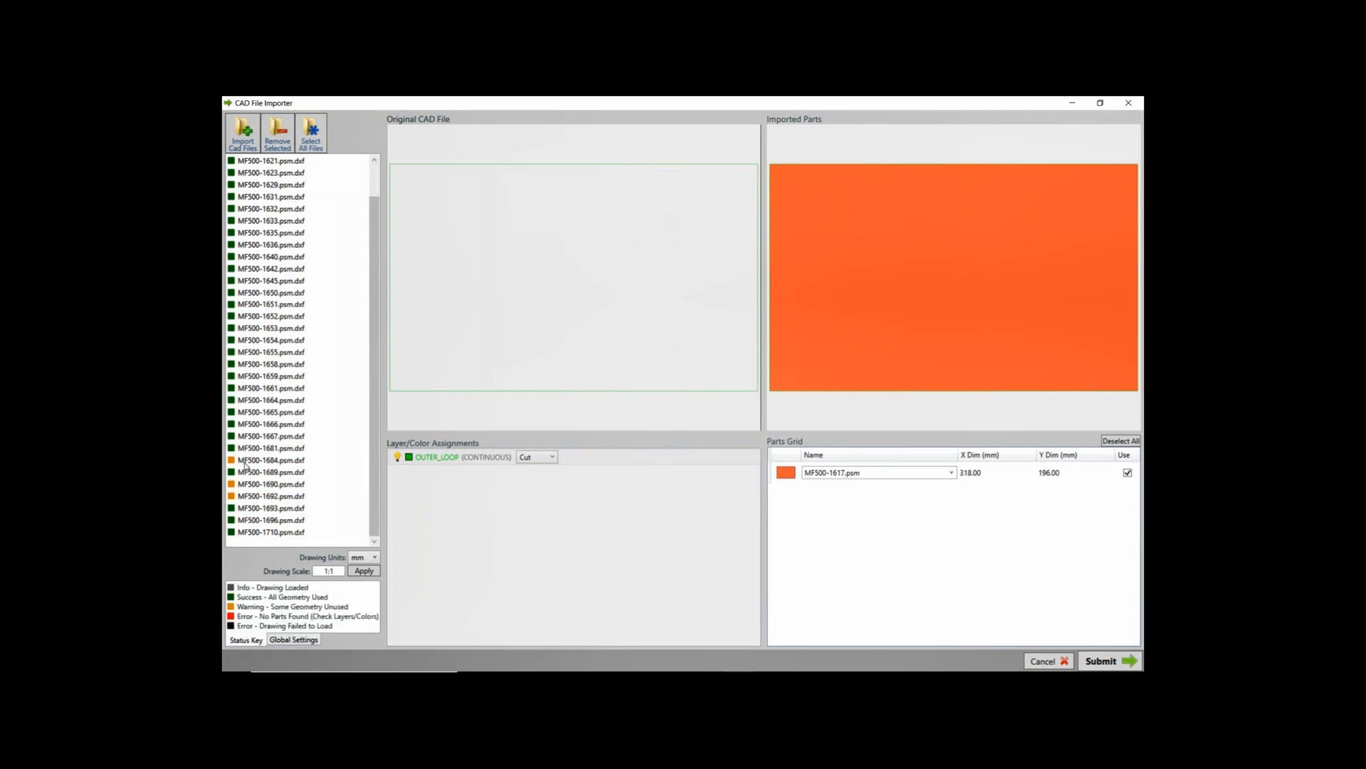
left_click(270, 461)
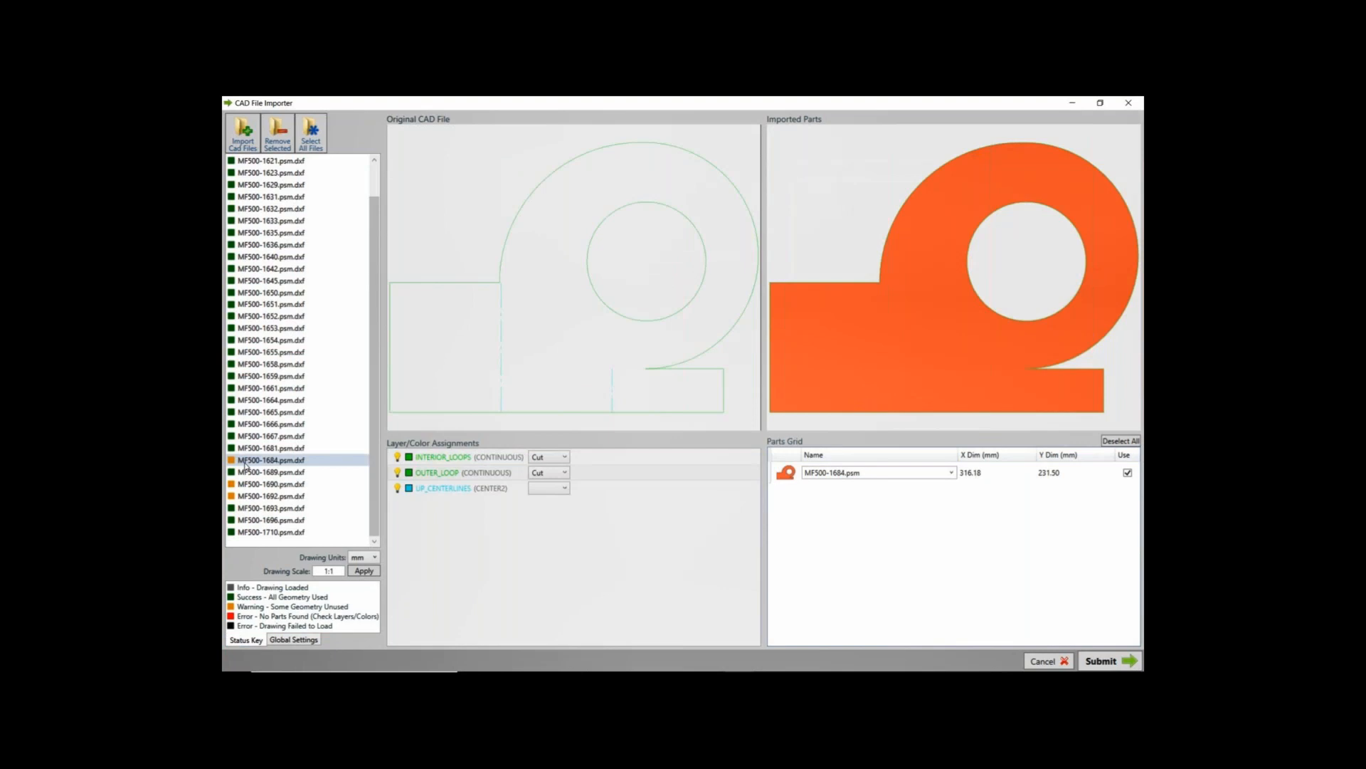
scroll(661, 375, "up", 2)
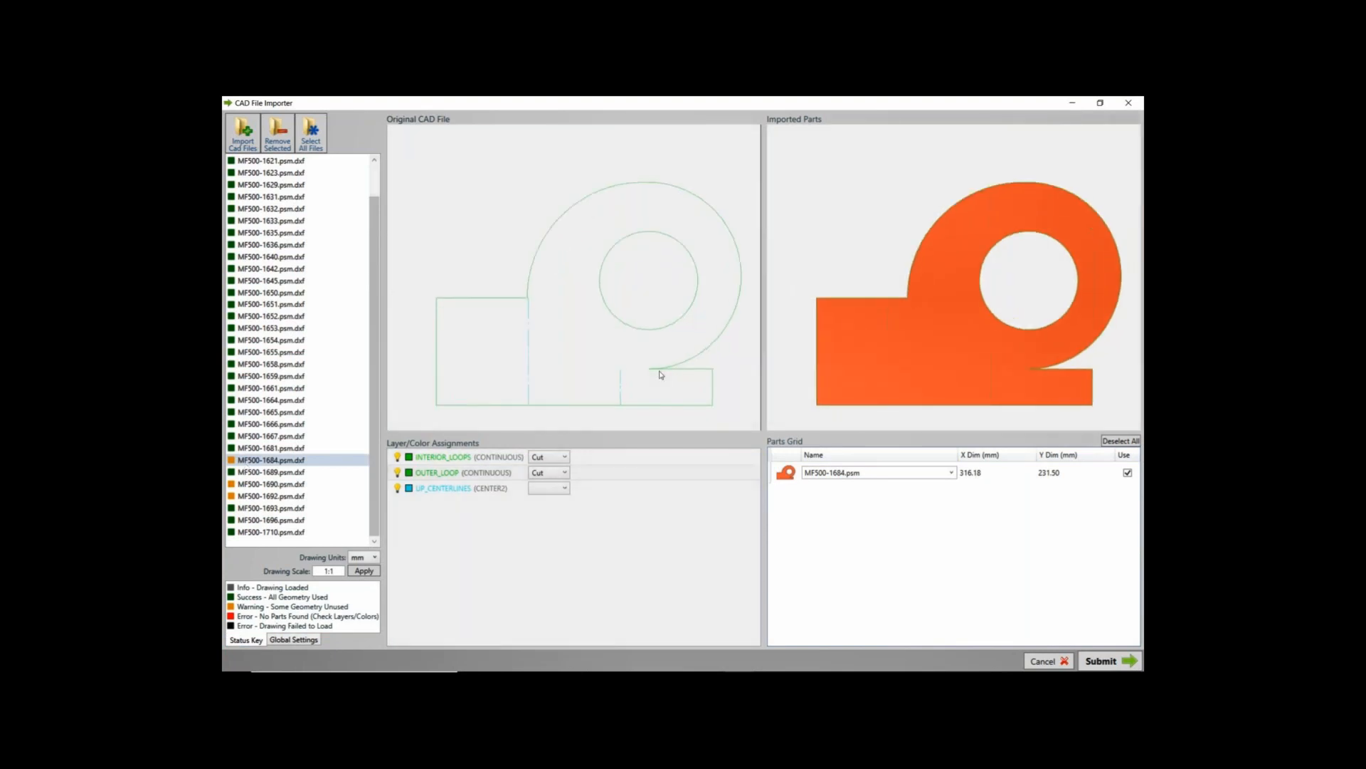
scroll(660, 375, "up", 1)
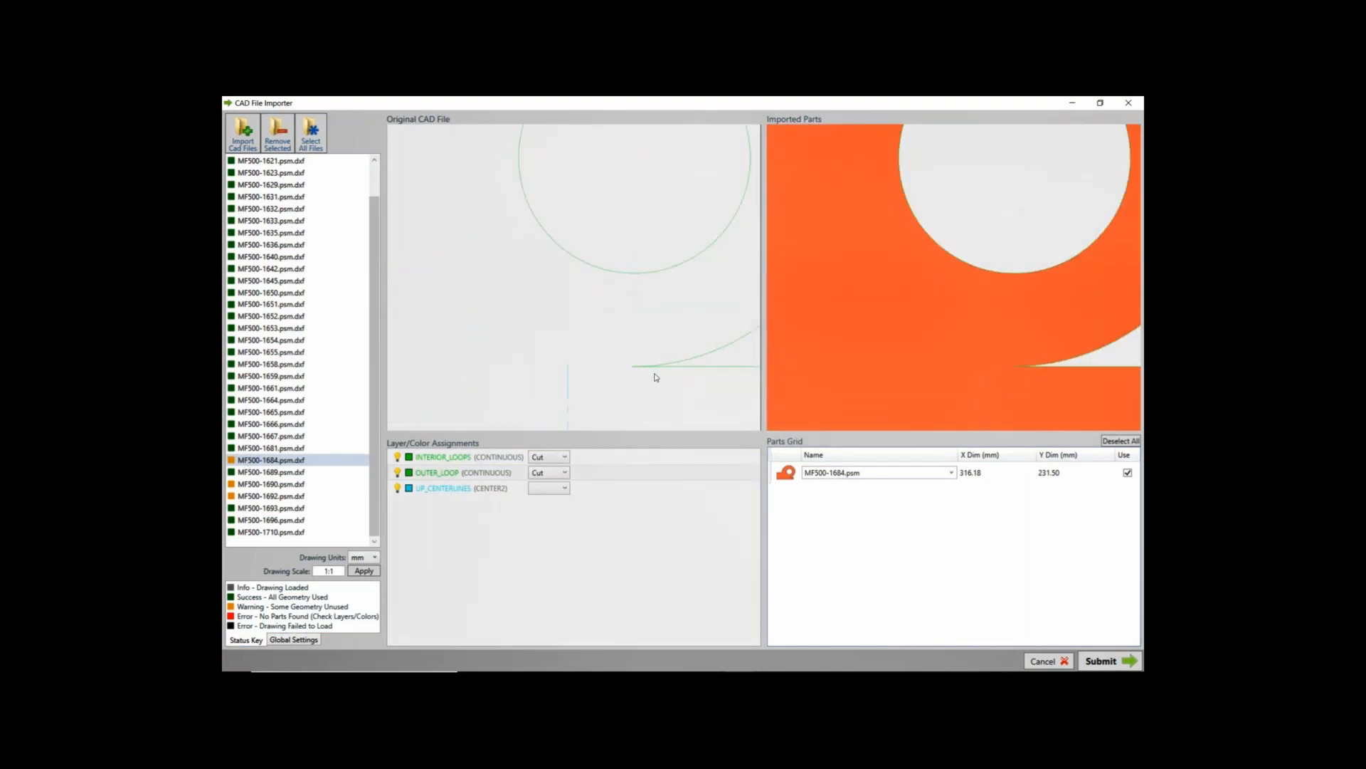
Step: Inspect the notch geometry of MF500-1690.psm.dxf and remove that file from the import list
left_click(271, 485)
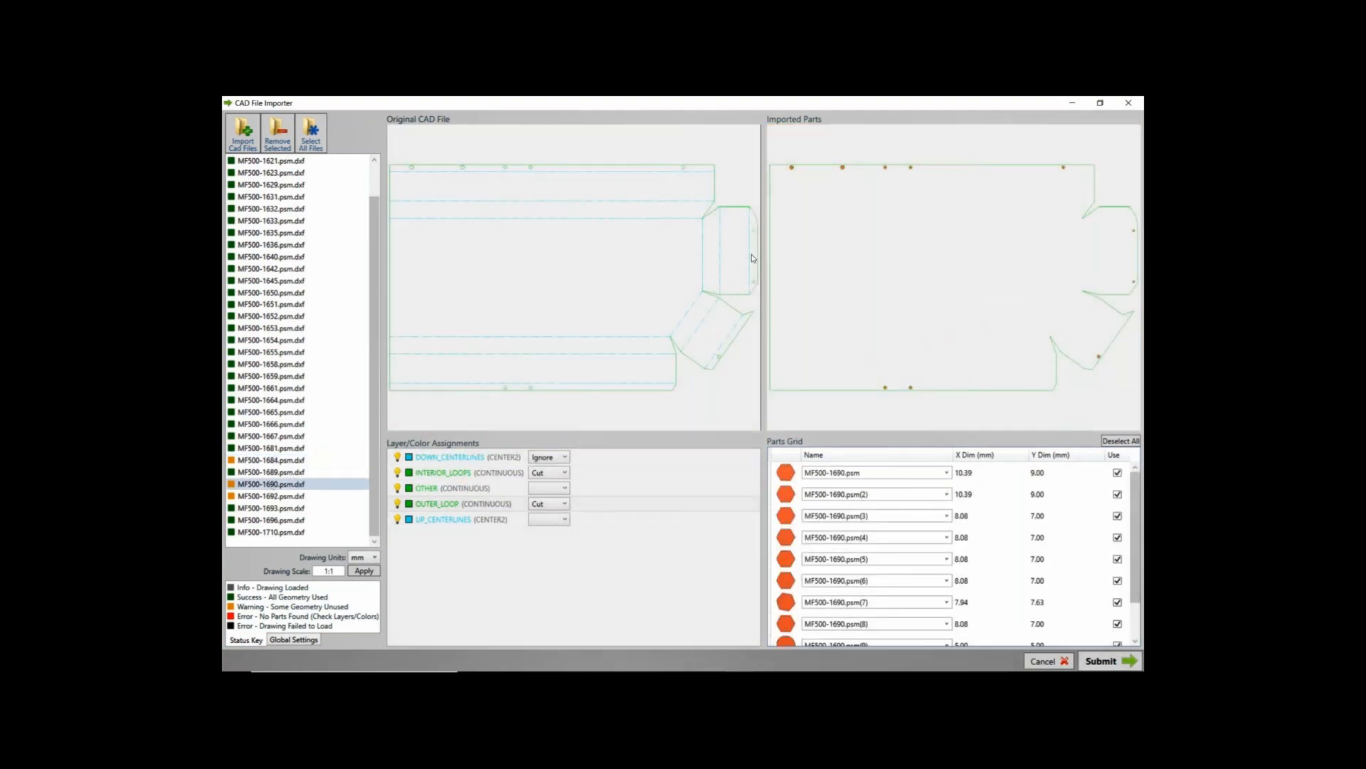
scroll(744, 210, "up", 5)
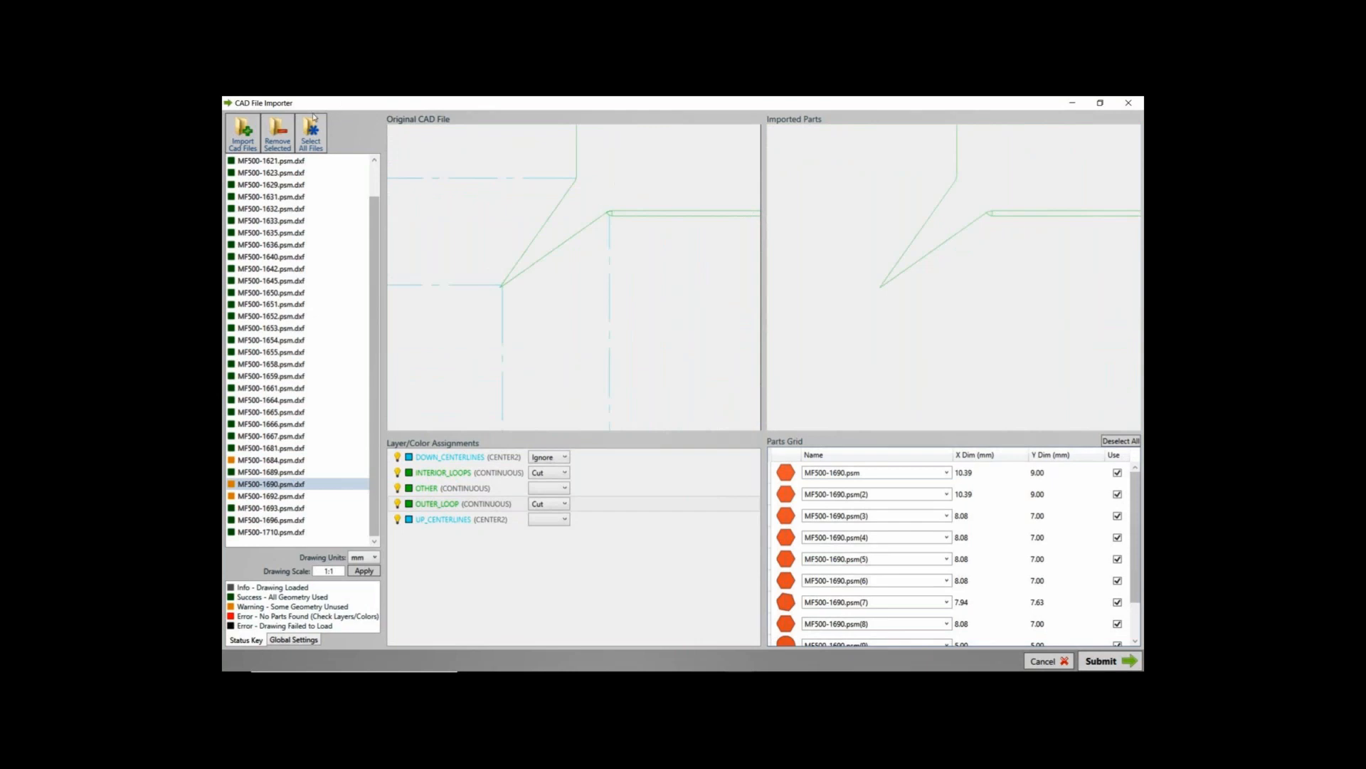
left_click(276, 145)
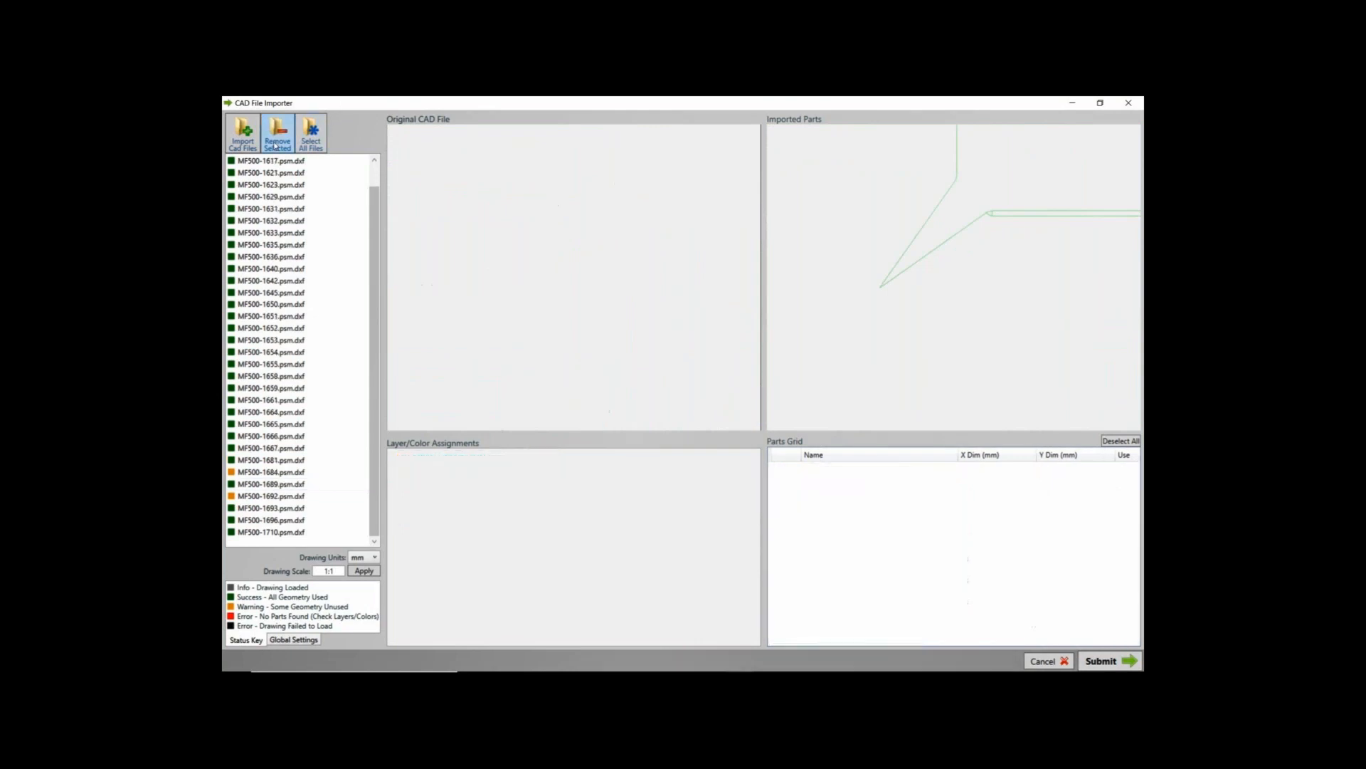
Step: Check the flagged geometry of MF500-1692.psm.dxf, submit the remaining files to the nest project and review its parts list
left_click(263, 496)
scroll(708, 400, "up", 5)
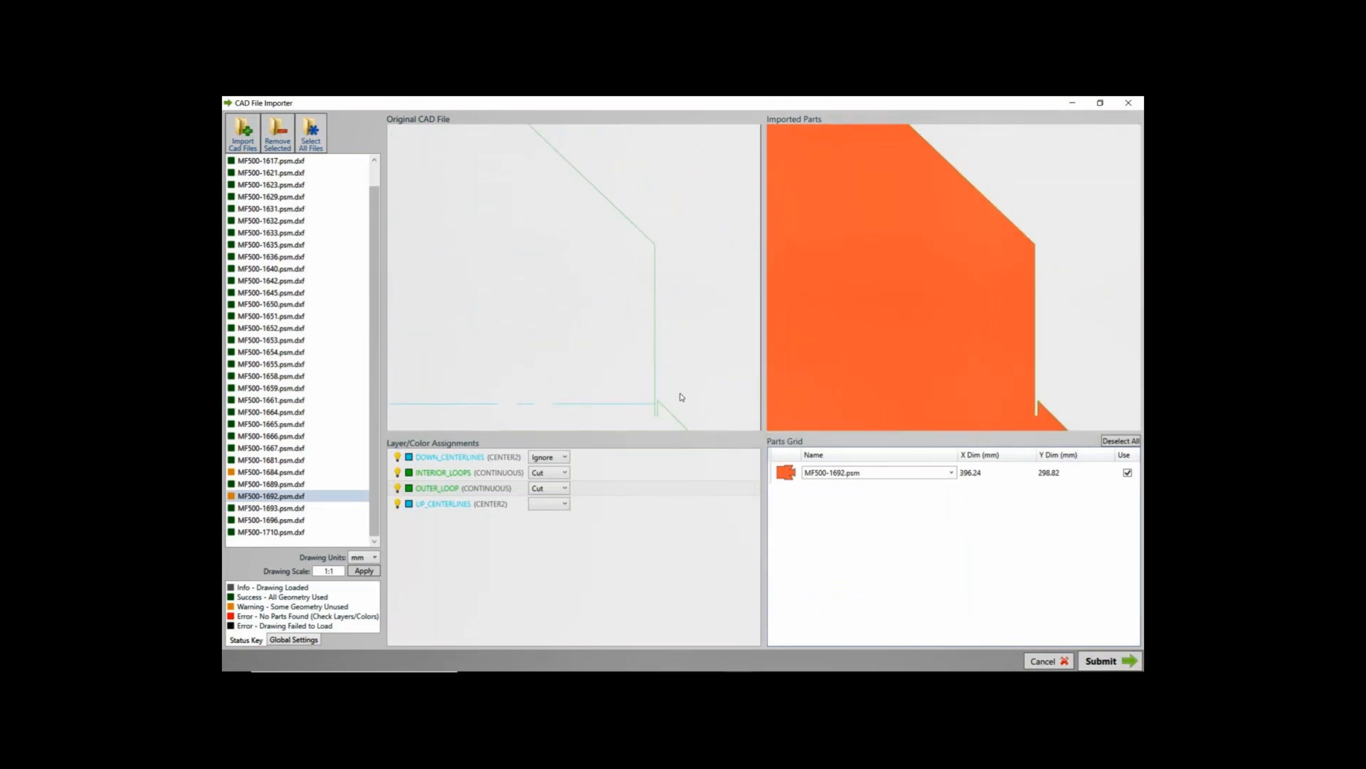
left_click(1103, 662)
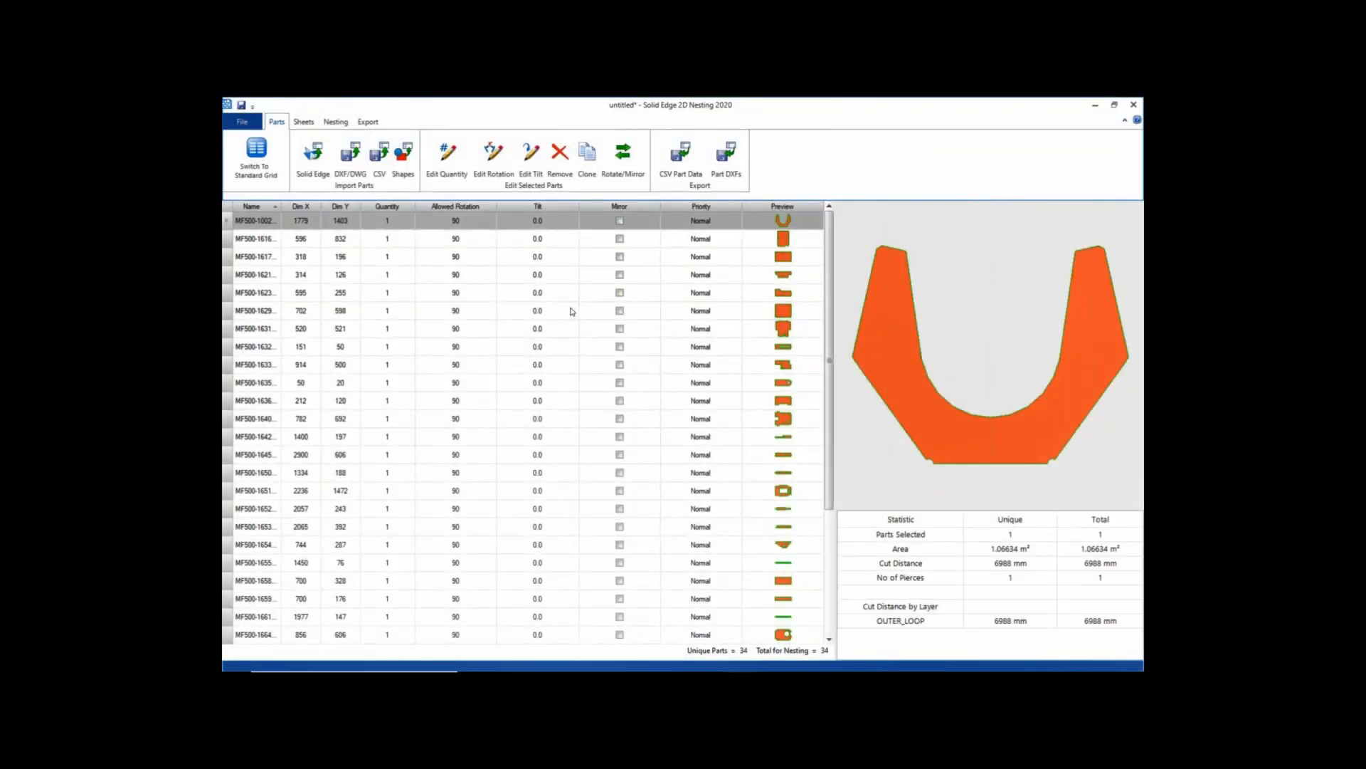
scroll(573, 311, "down", 3)
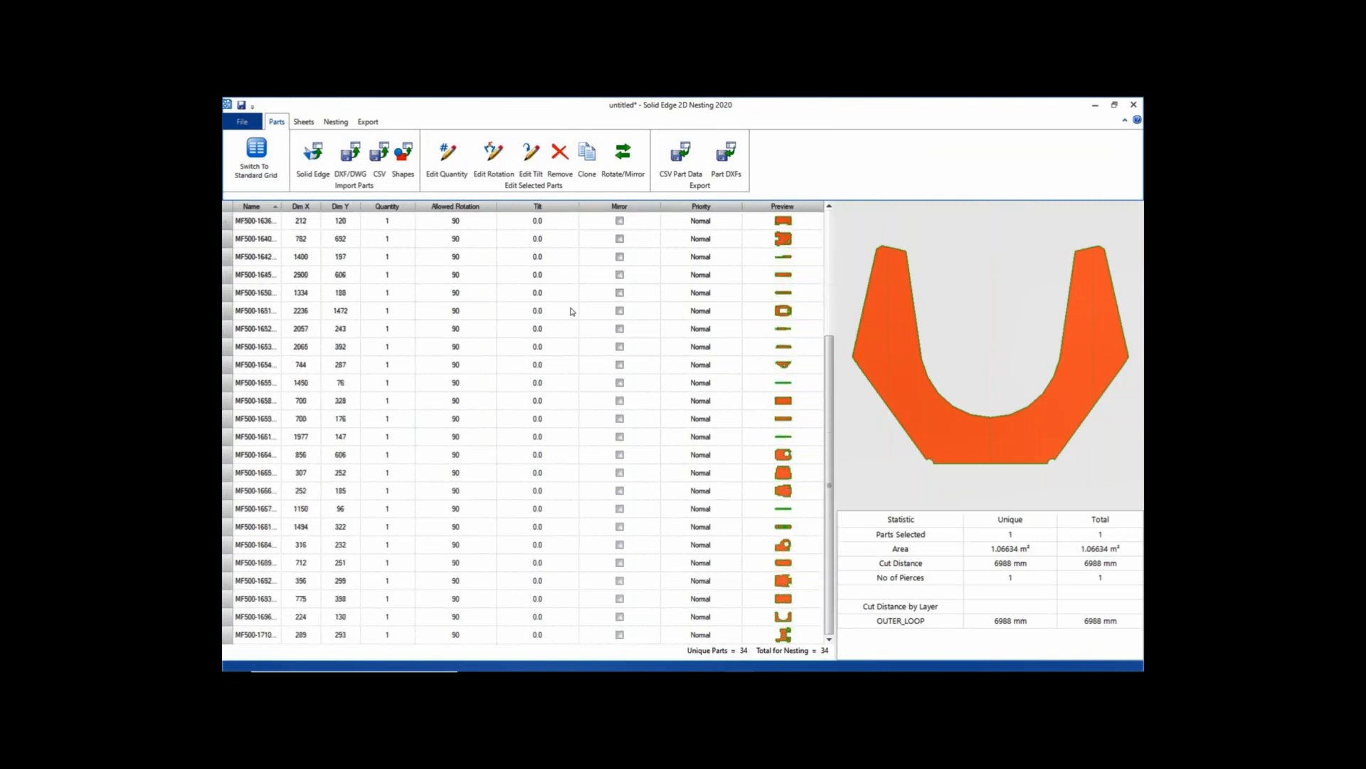
scroll(573, 311, "up", 3)
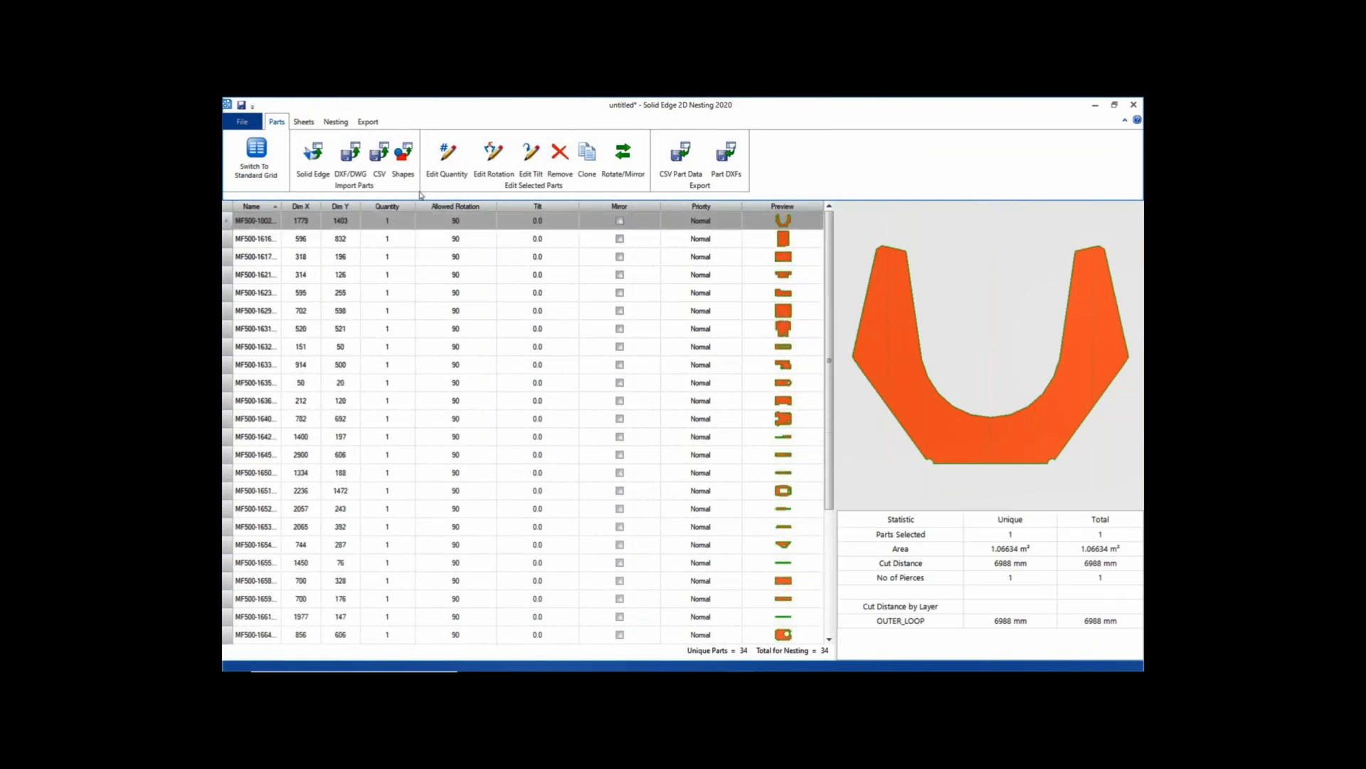
Step: Import the two DXF files PSM_01_00285.dxf and PSM_01_00331.dxf from the Extra Work folder into the parts list
left_click(351, 163)
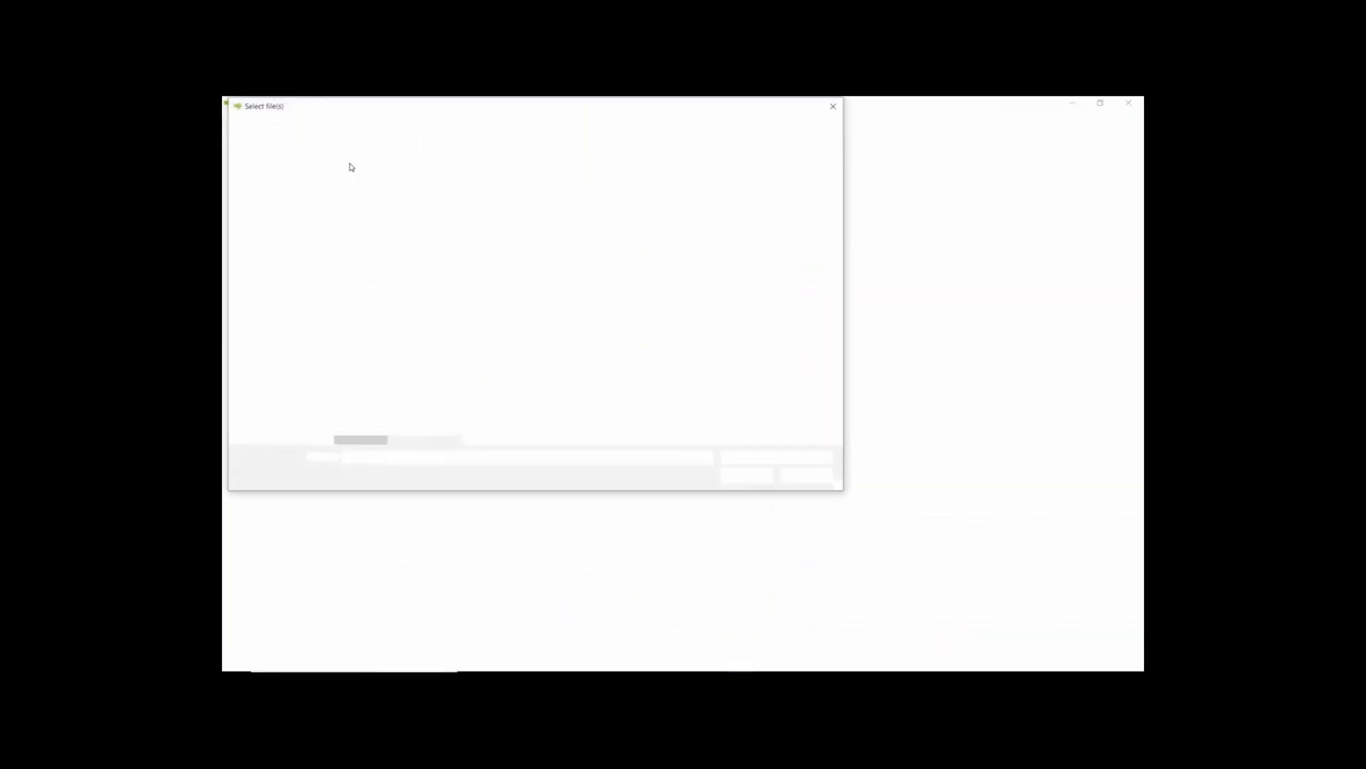
double_click(363, 180)
left_click(349, 183)
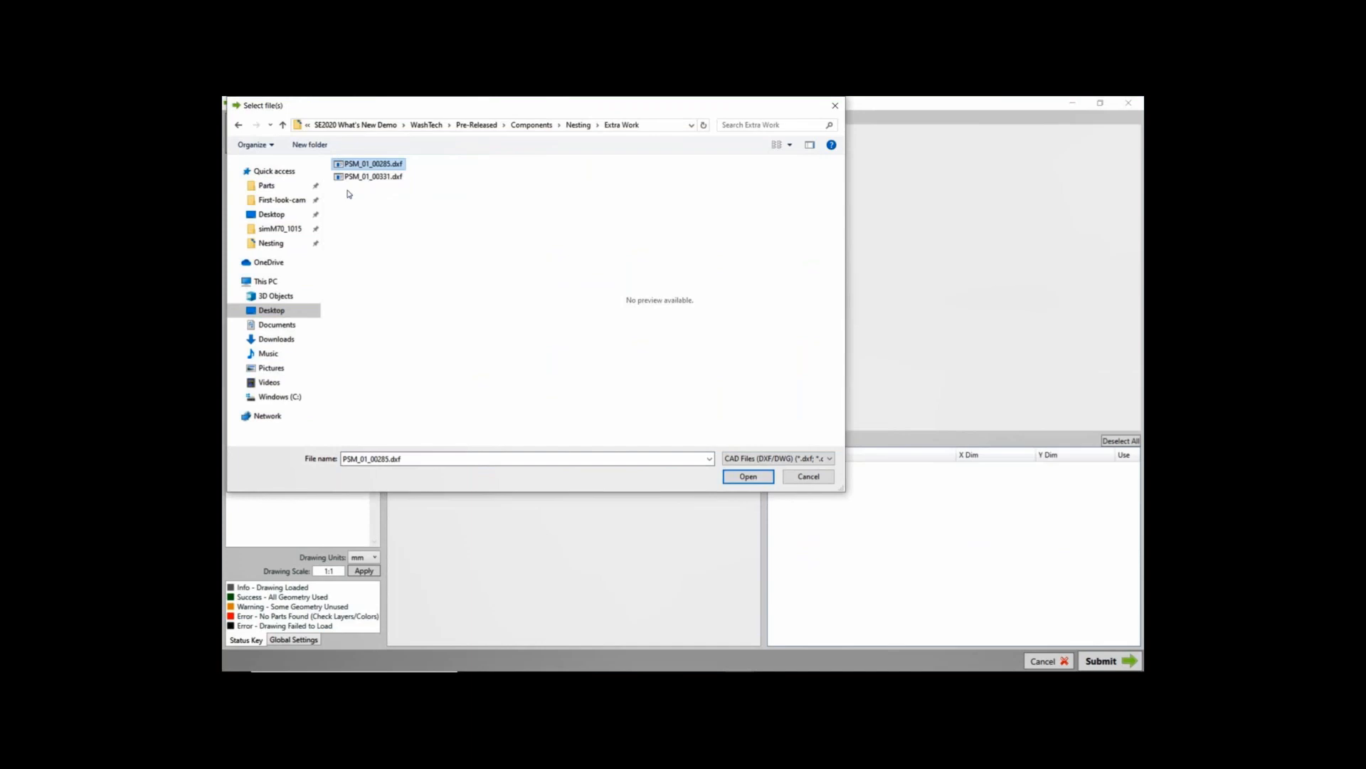
left_click(367, 176, "shift")
left_click(747, 481)
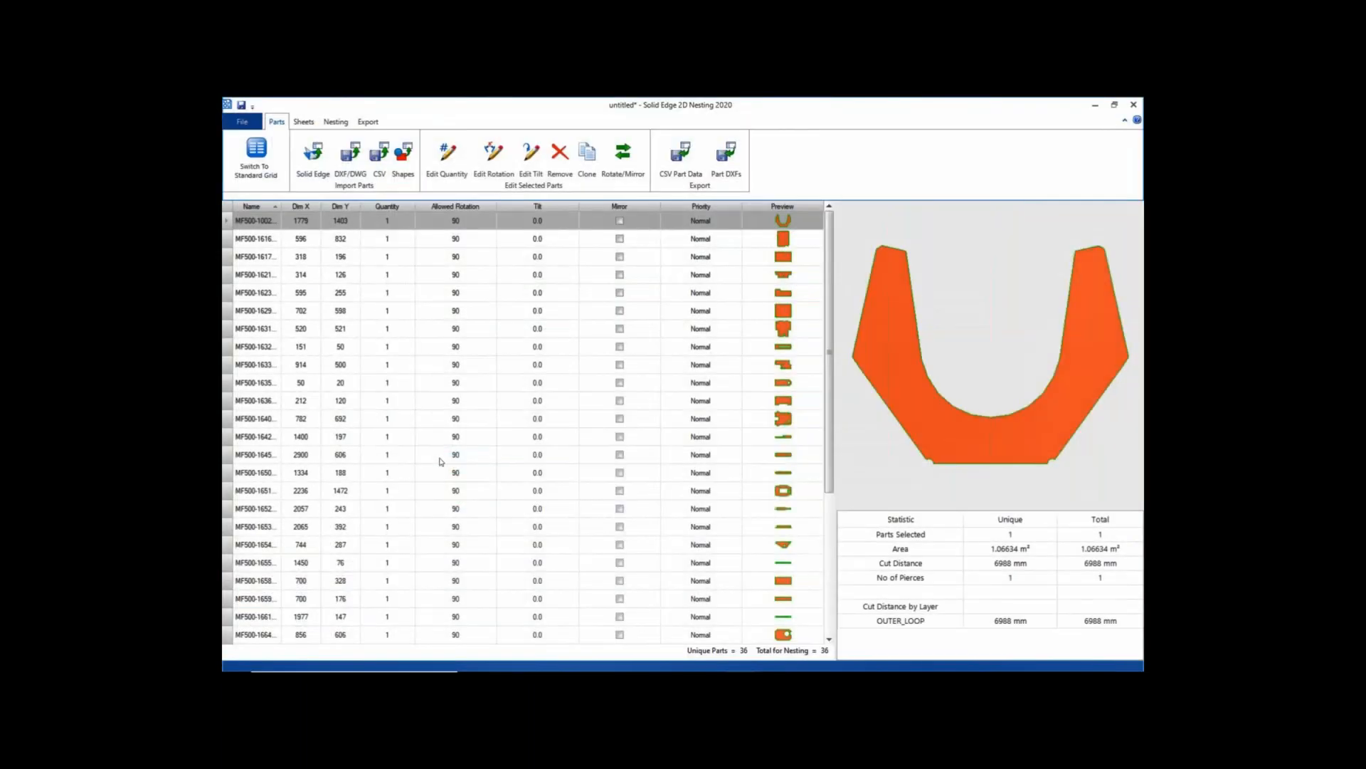
Step: Review the allowed rotation options for the first imported PSM_01 part without changing its setting
scroll(441, 445, "down", 4)
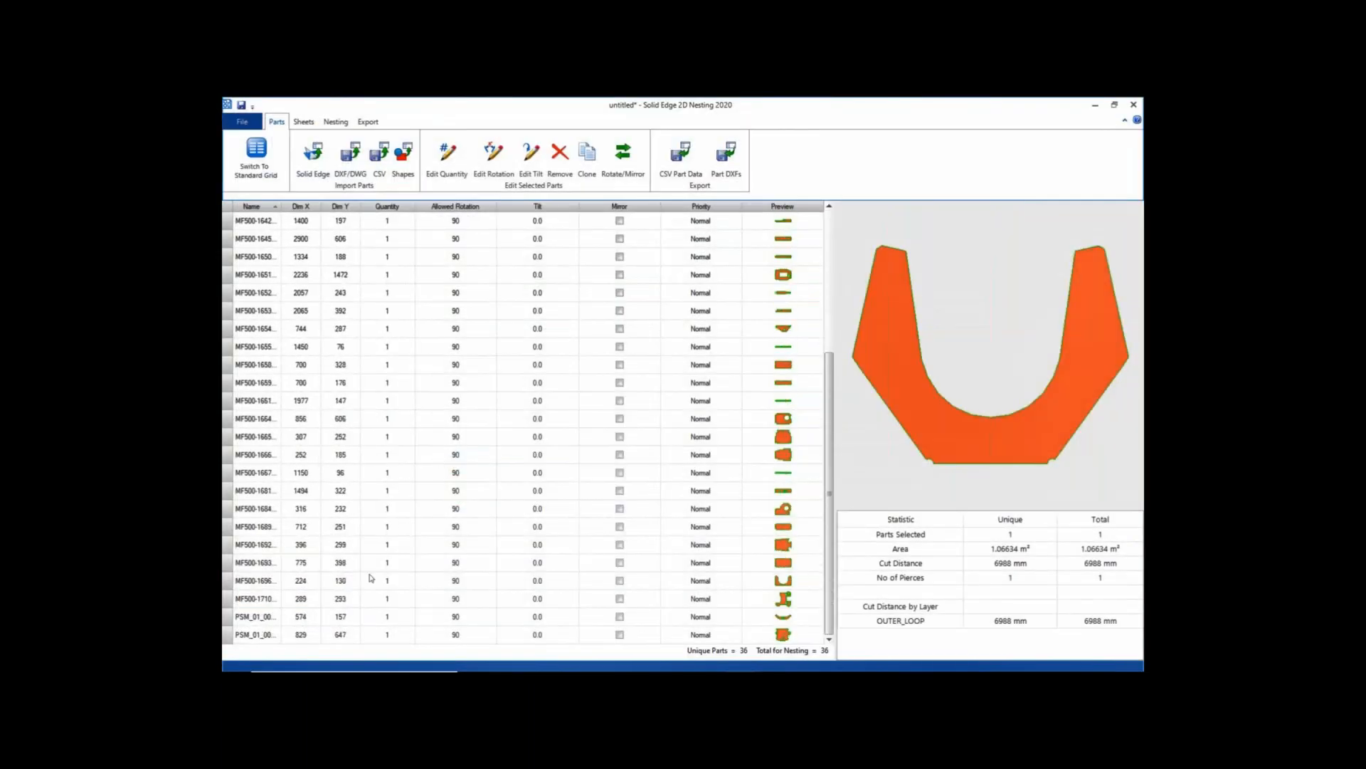
left_click(227, 618)
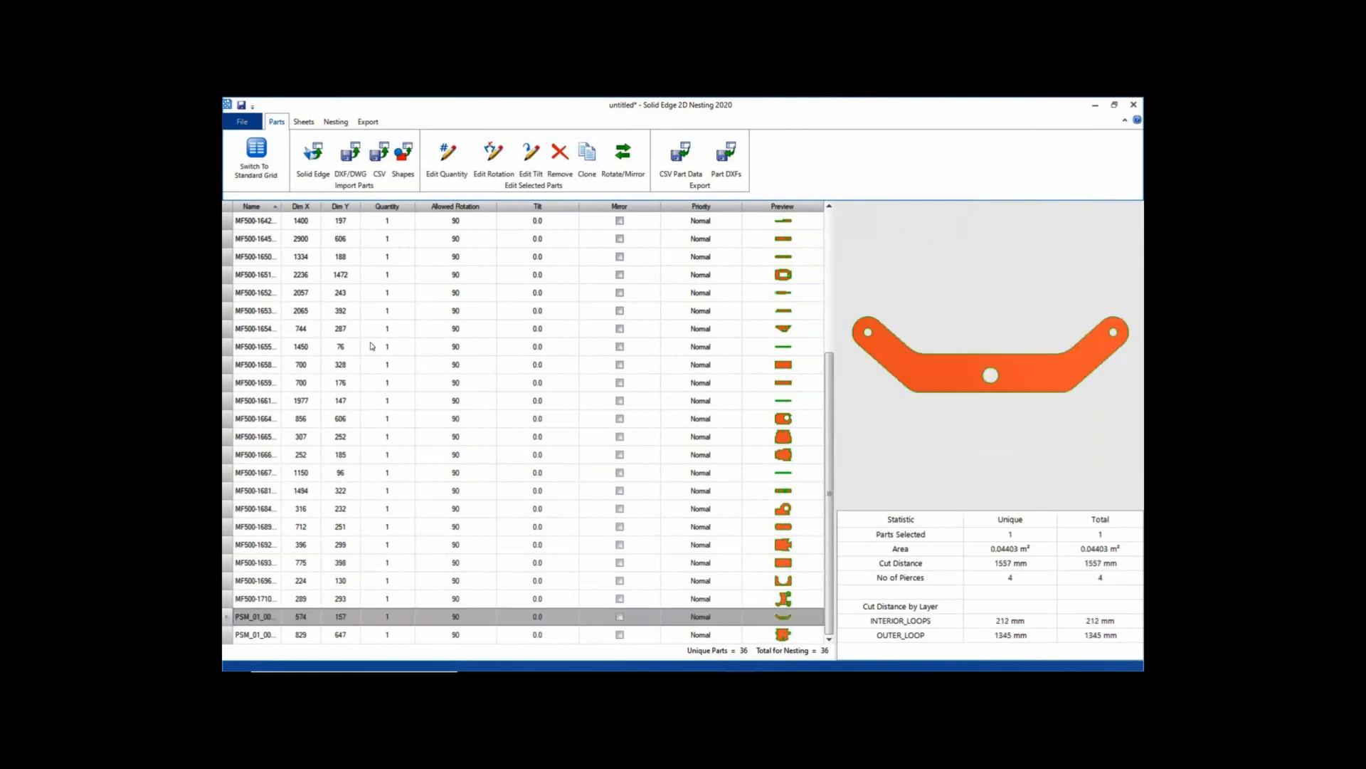
left_click(497, 162)
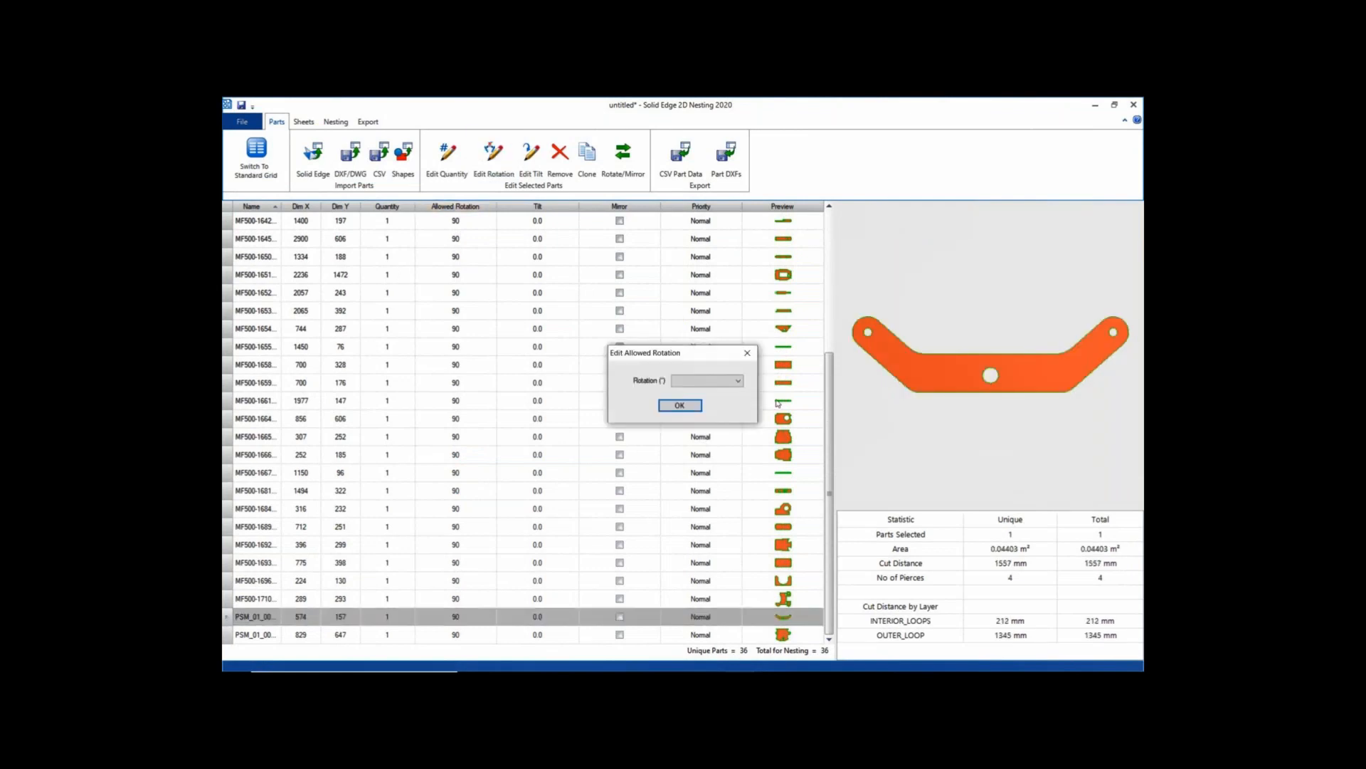
left_click(738, 382)
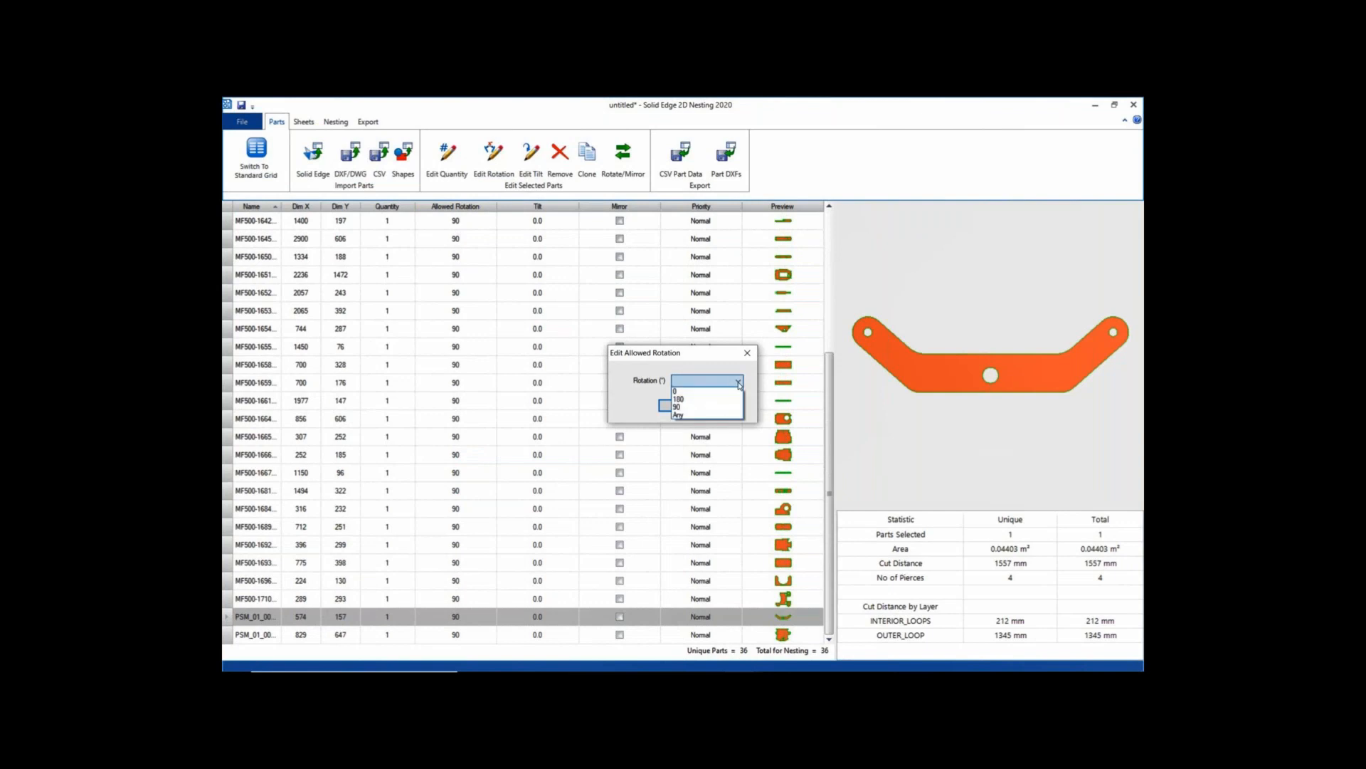
left_click(738, 385)
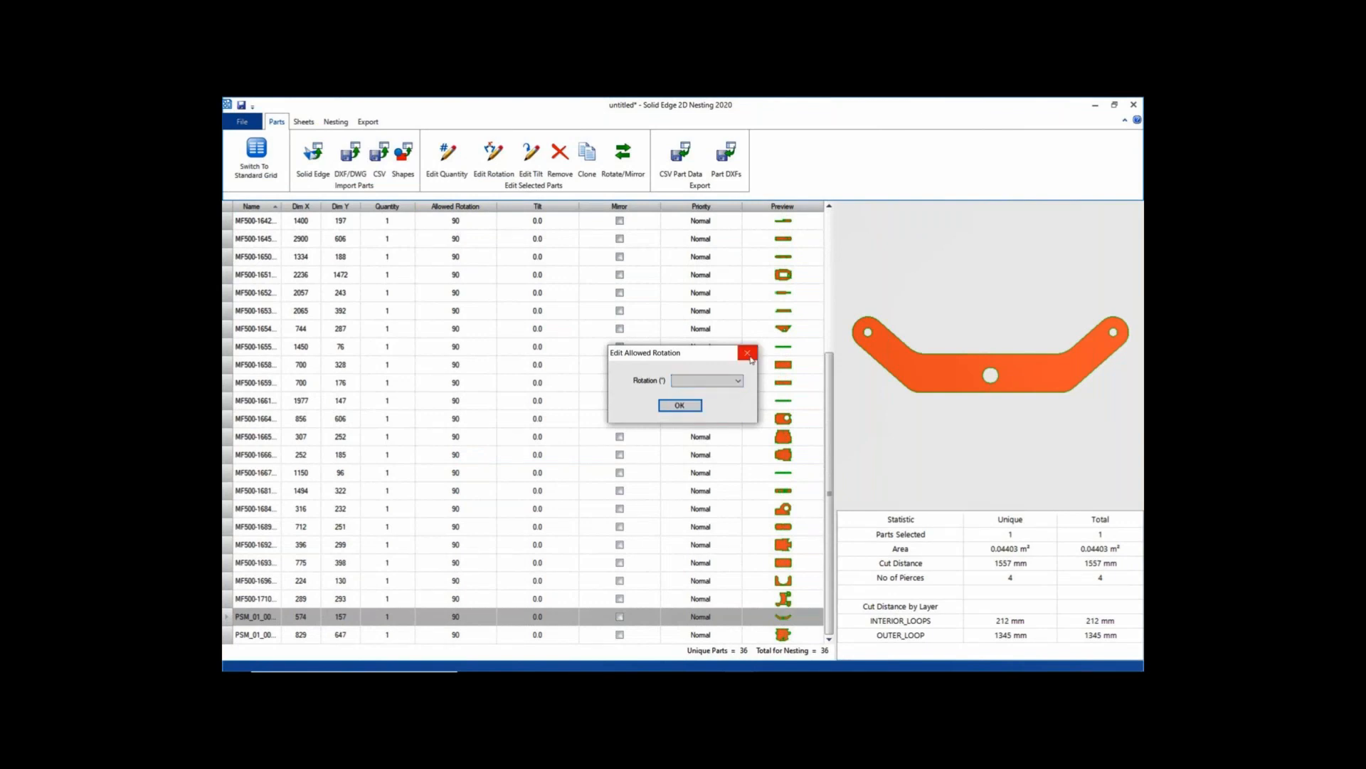
left_click(747, 353)
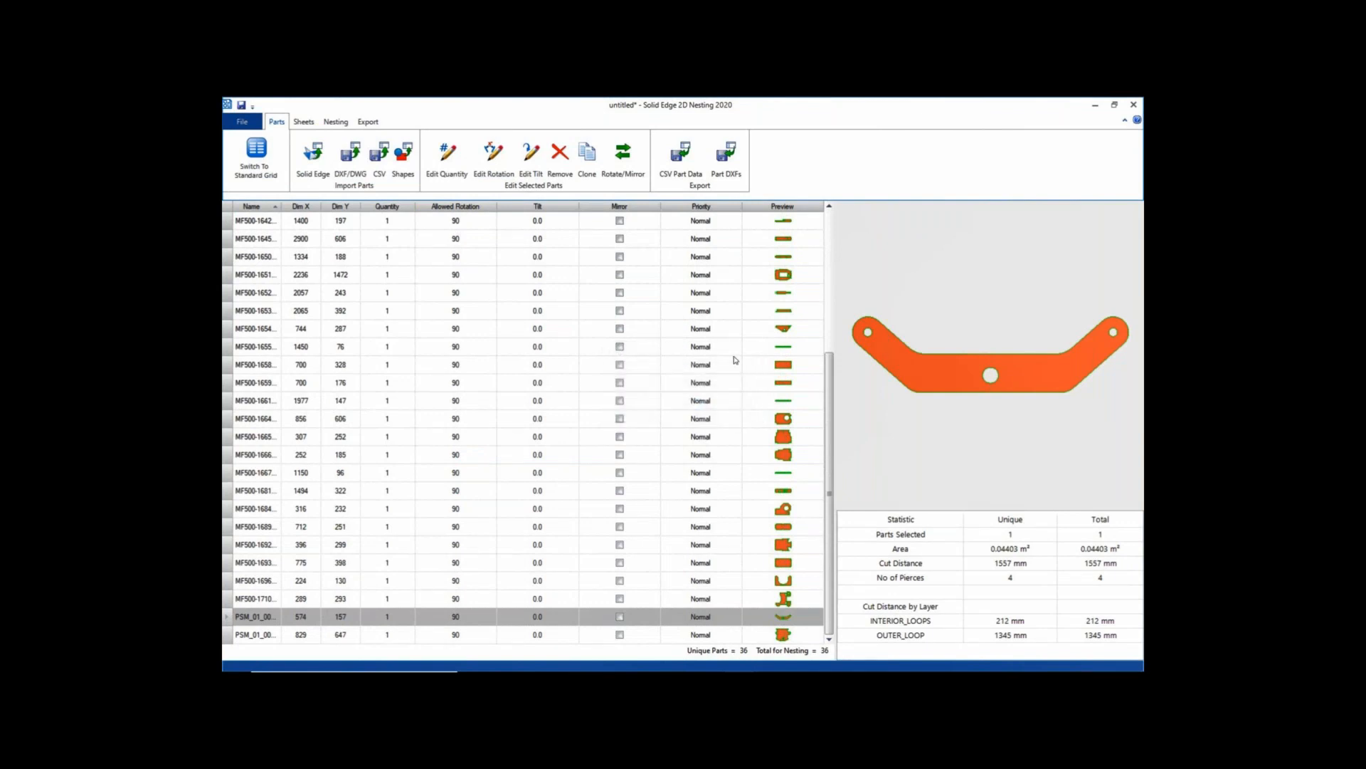
Step: Set the quantity of both PSM_01 parts at the end of the parts list to 6
scroll(280, 335, "up", 1)
scroll(280, 336, "up", 3)
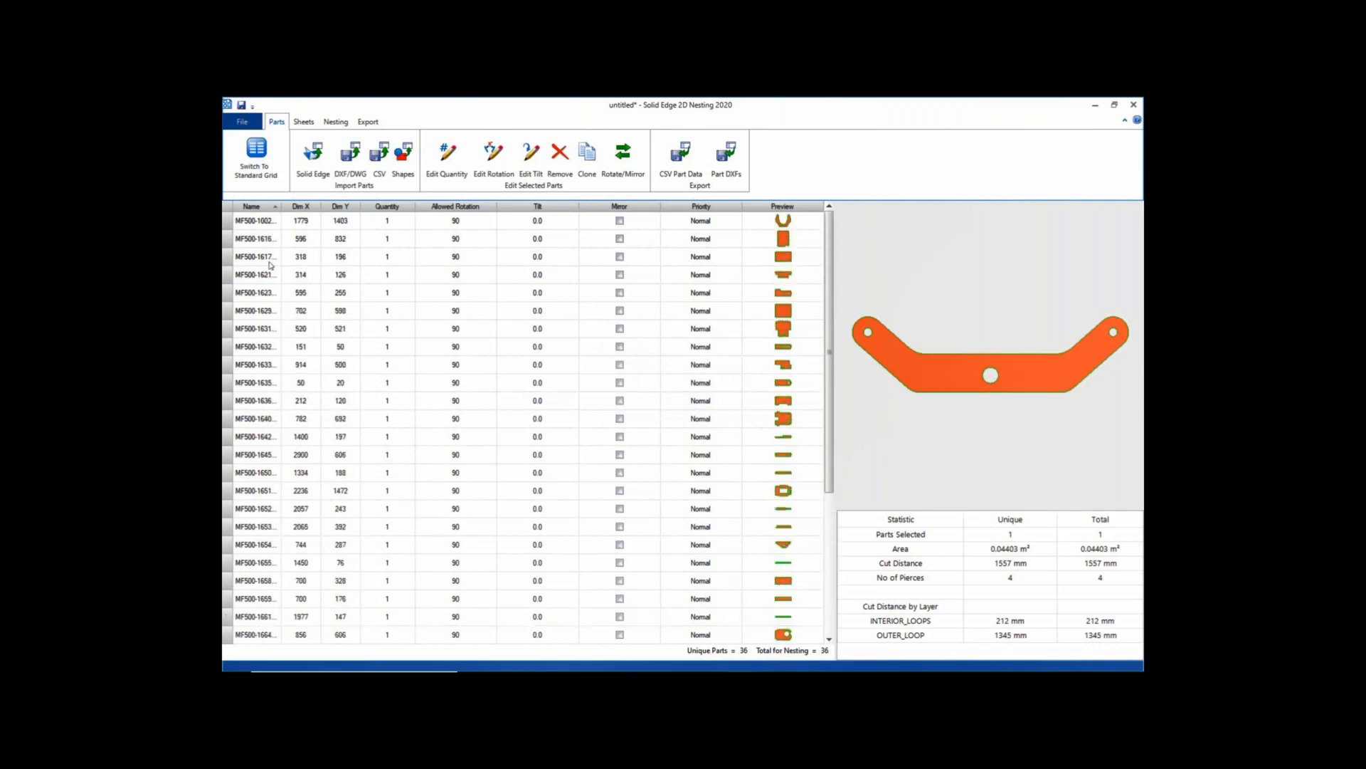
left_click(226, 222)
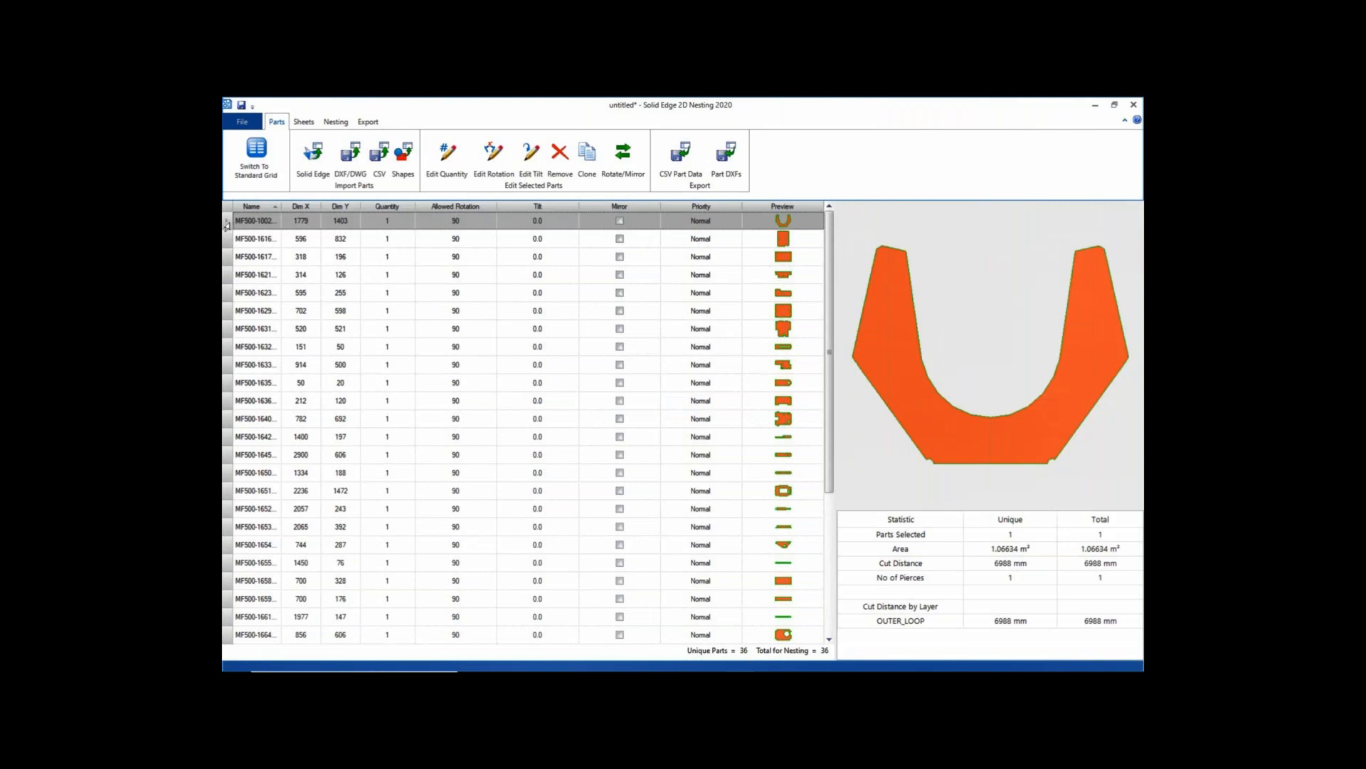
scroll(226, 225, "down", 4)
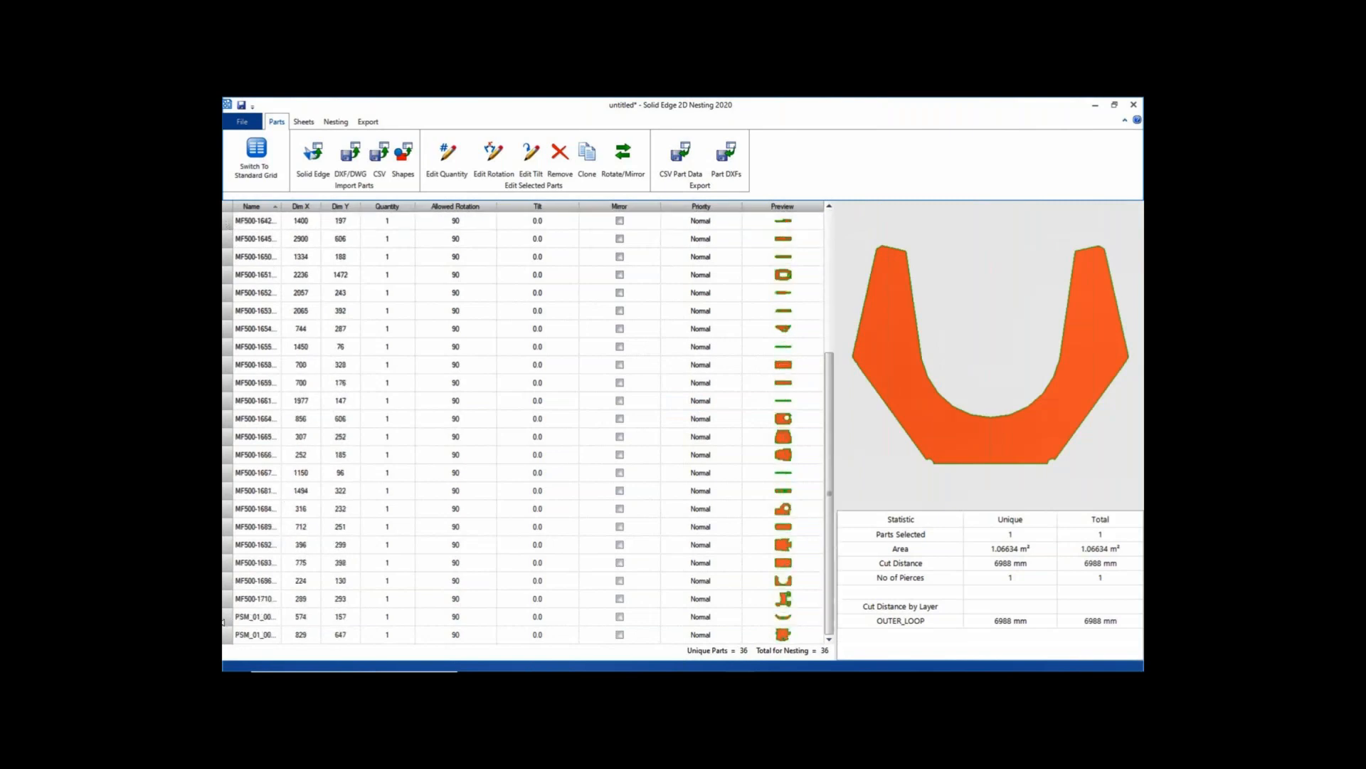
left_click(226, 616)
left_click(226, 635, "shift")
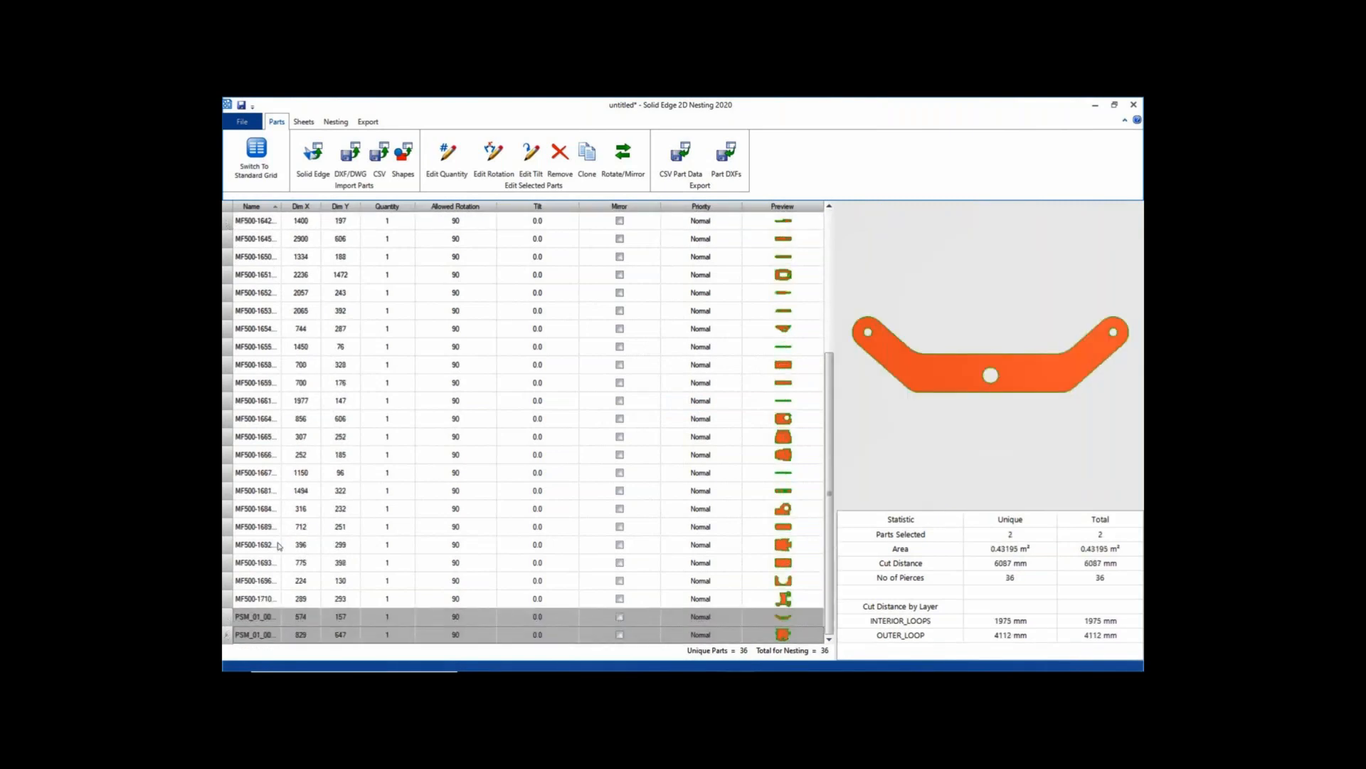
left_click(447, 162)
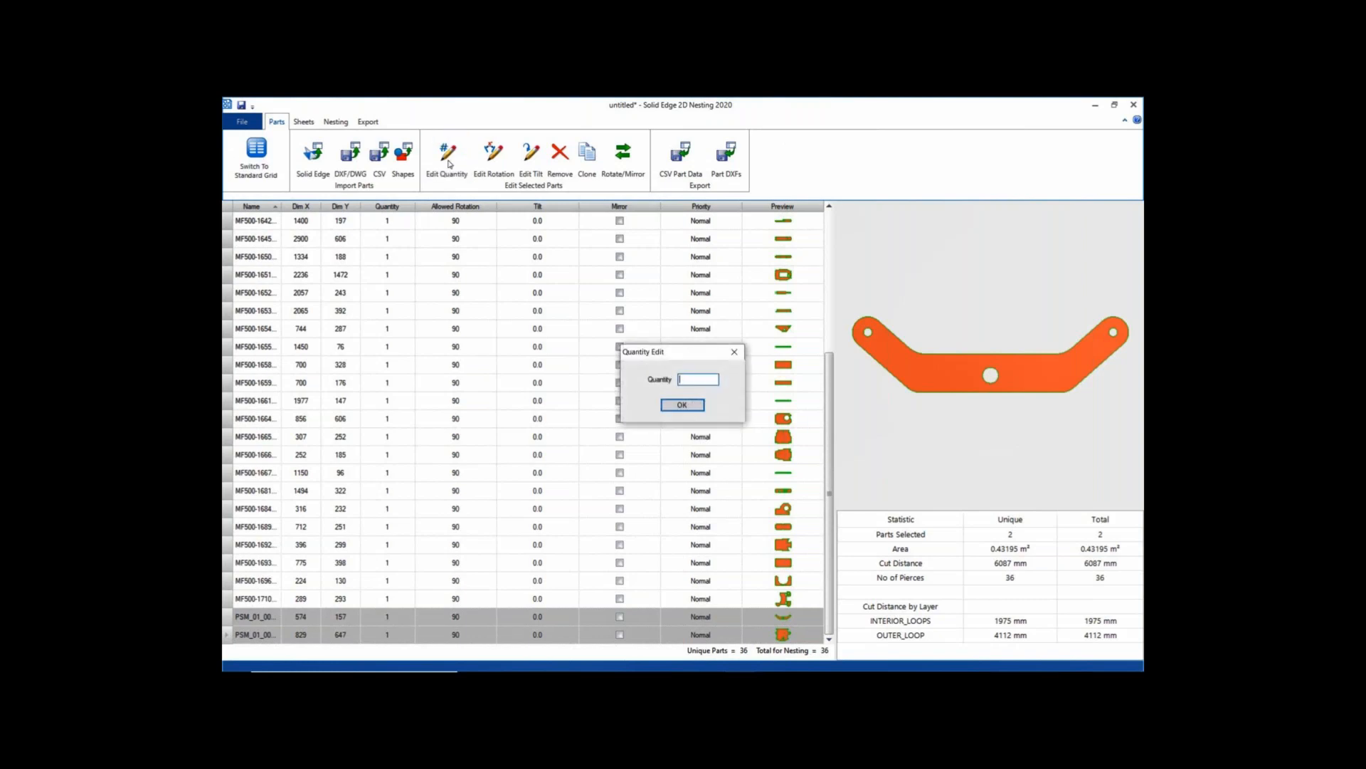
key("Return")
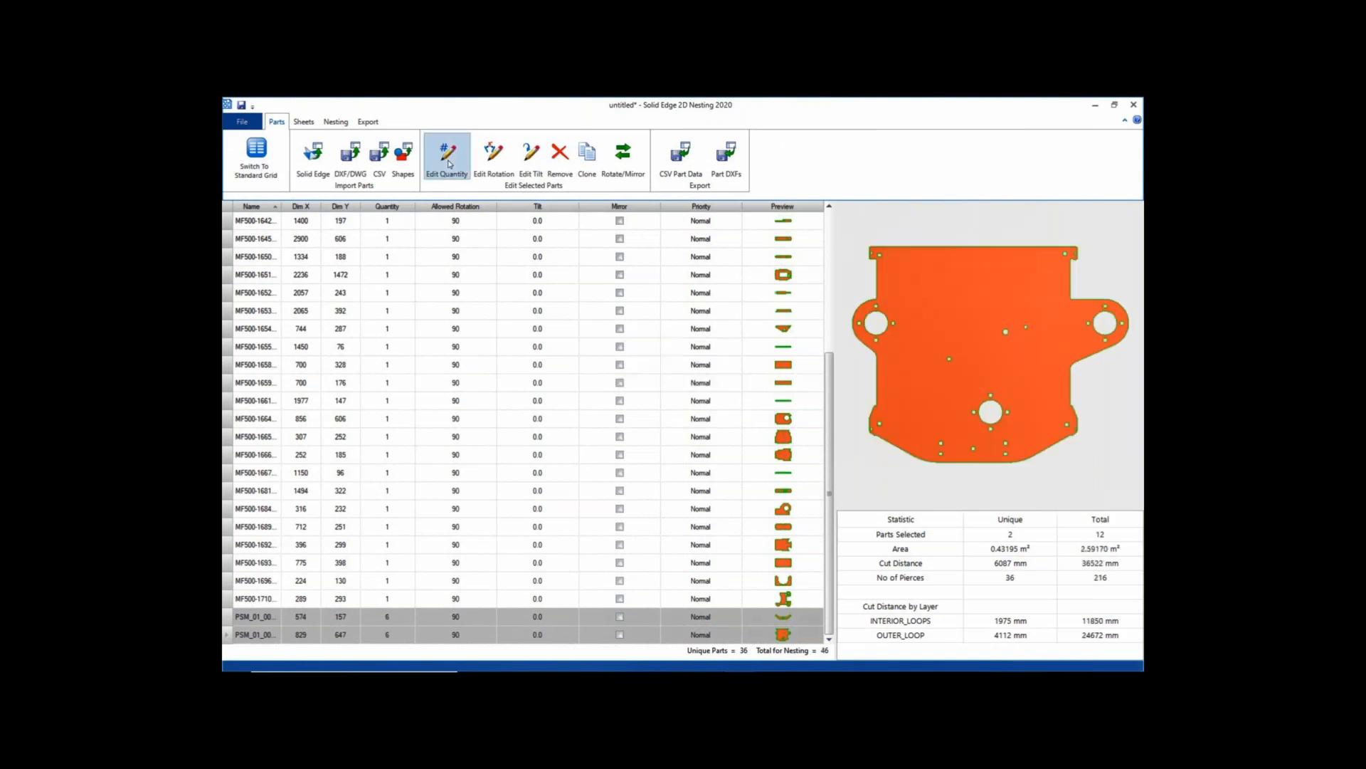
Step: Set the quantity of all MF500 parts, from MF500-1002 through MF500-1710, to 2
scroll(236, 301, "up", 4)
left_click(227, 222)
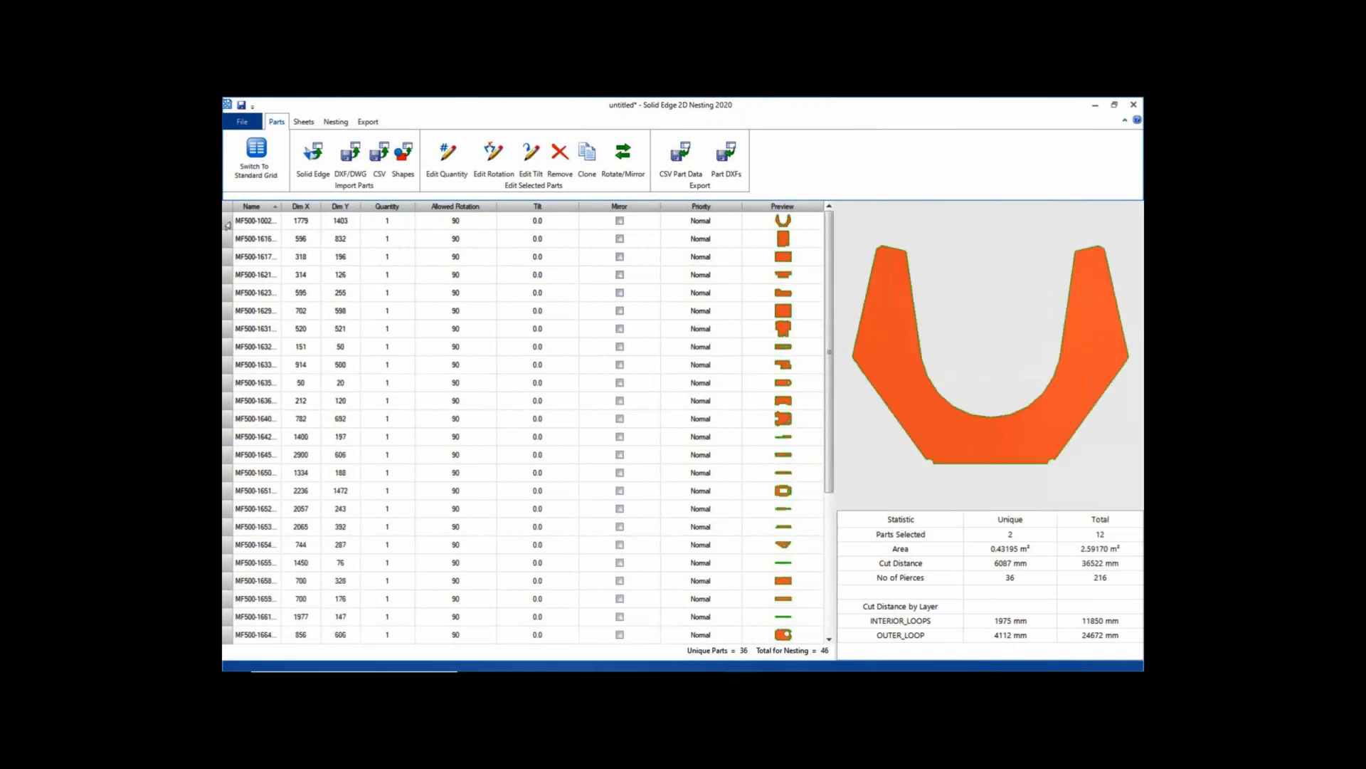
scroll(223, 314, "down", 4)
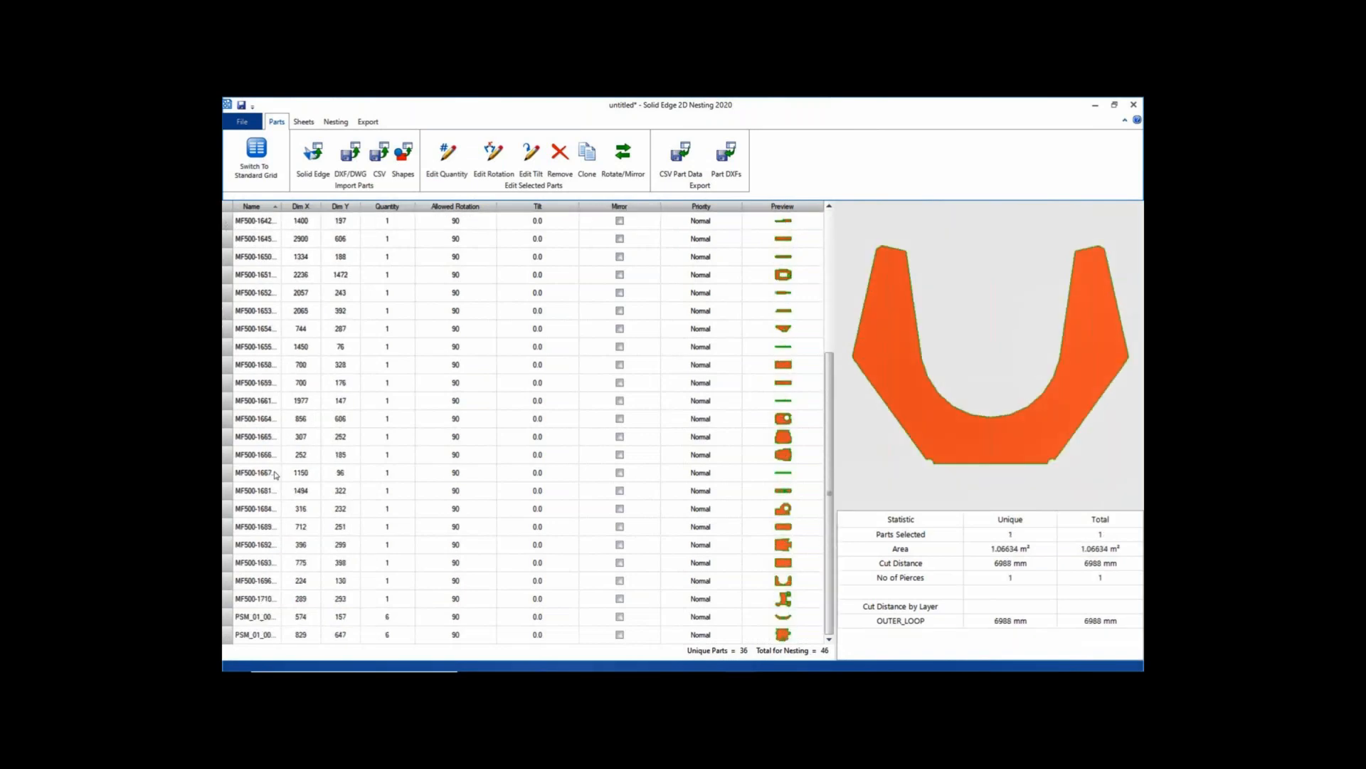
left_click(227, 598, "shift")
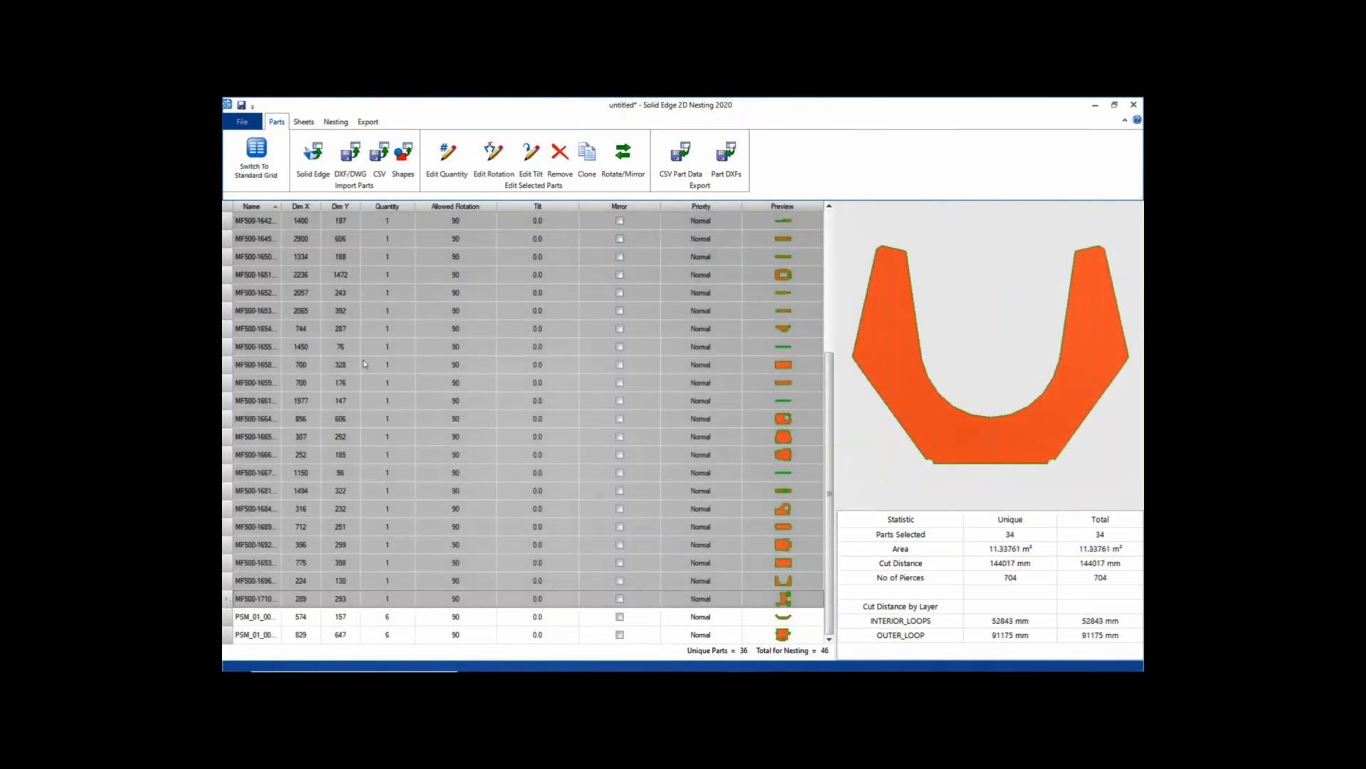
left_click(451, 164)
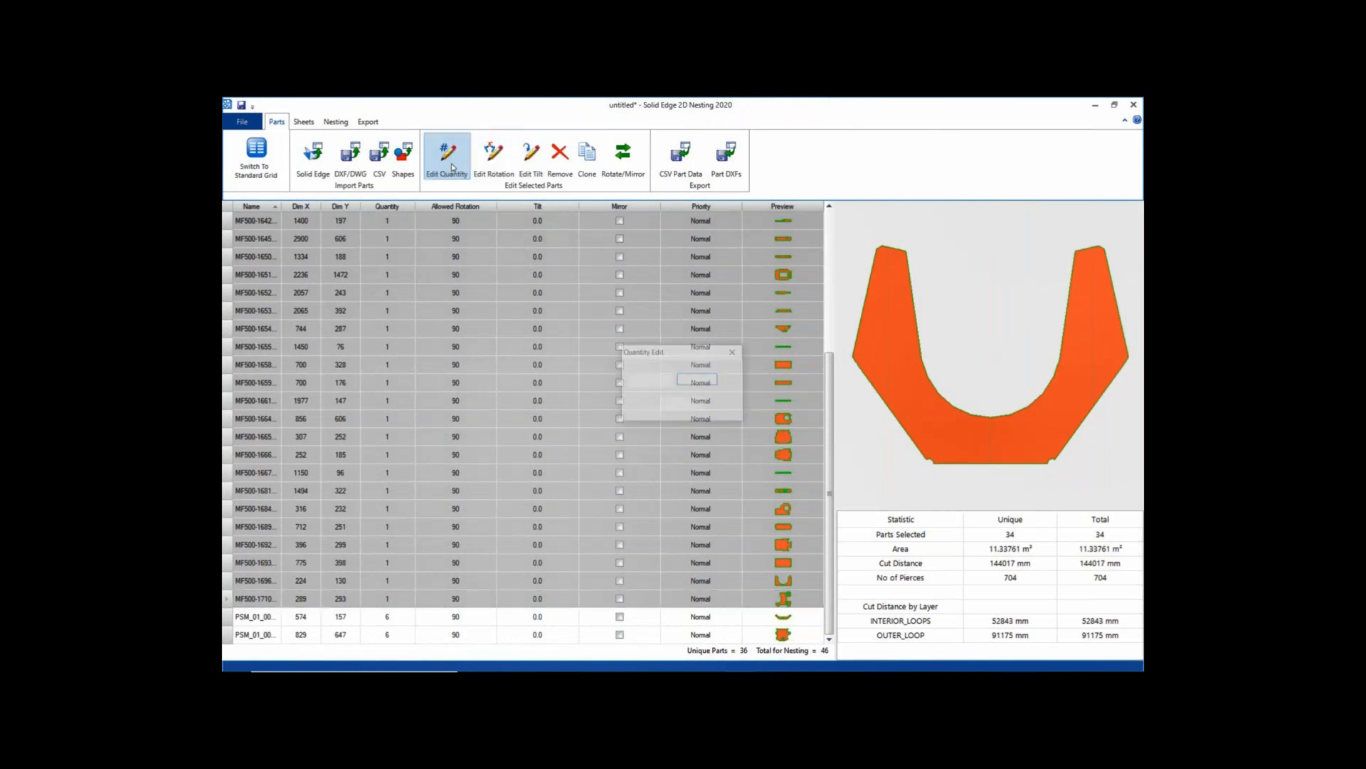
type("1")
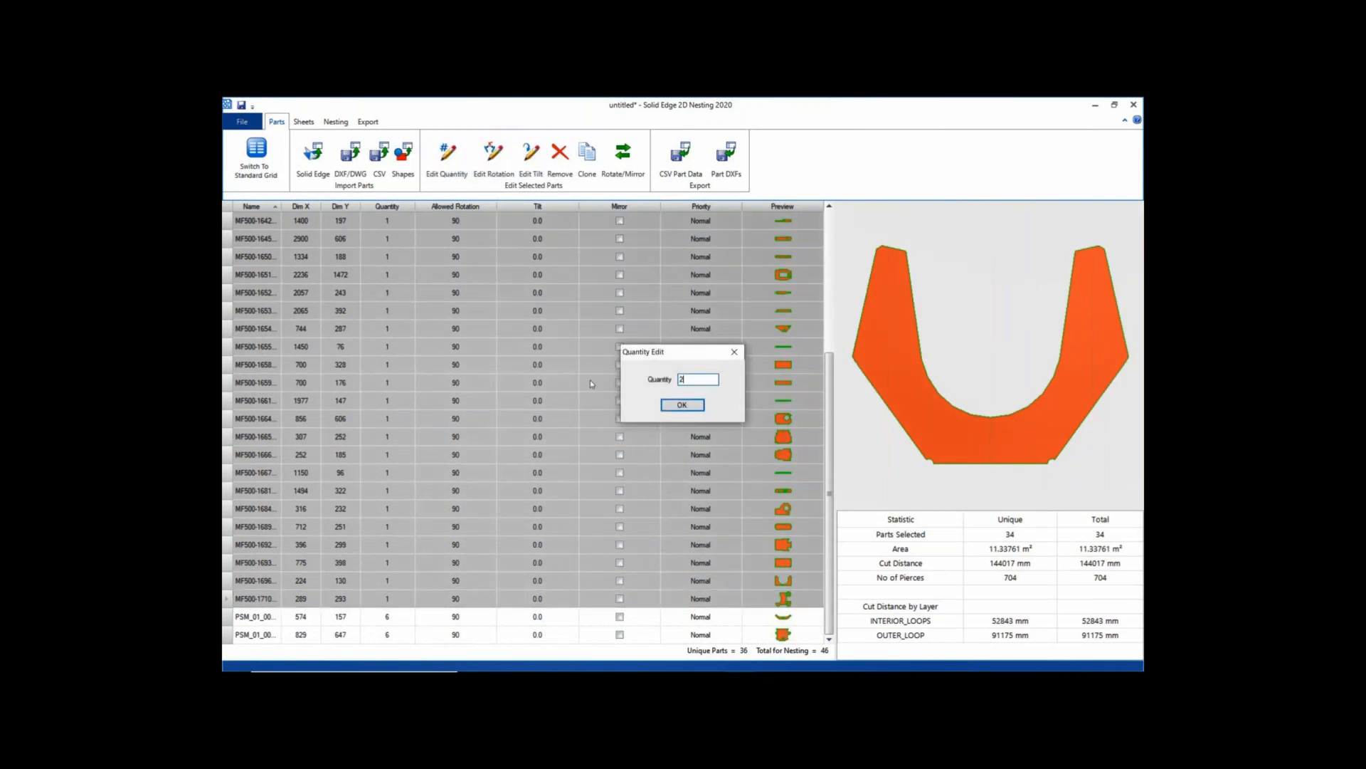
key("Return")
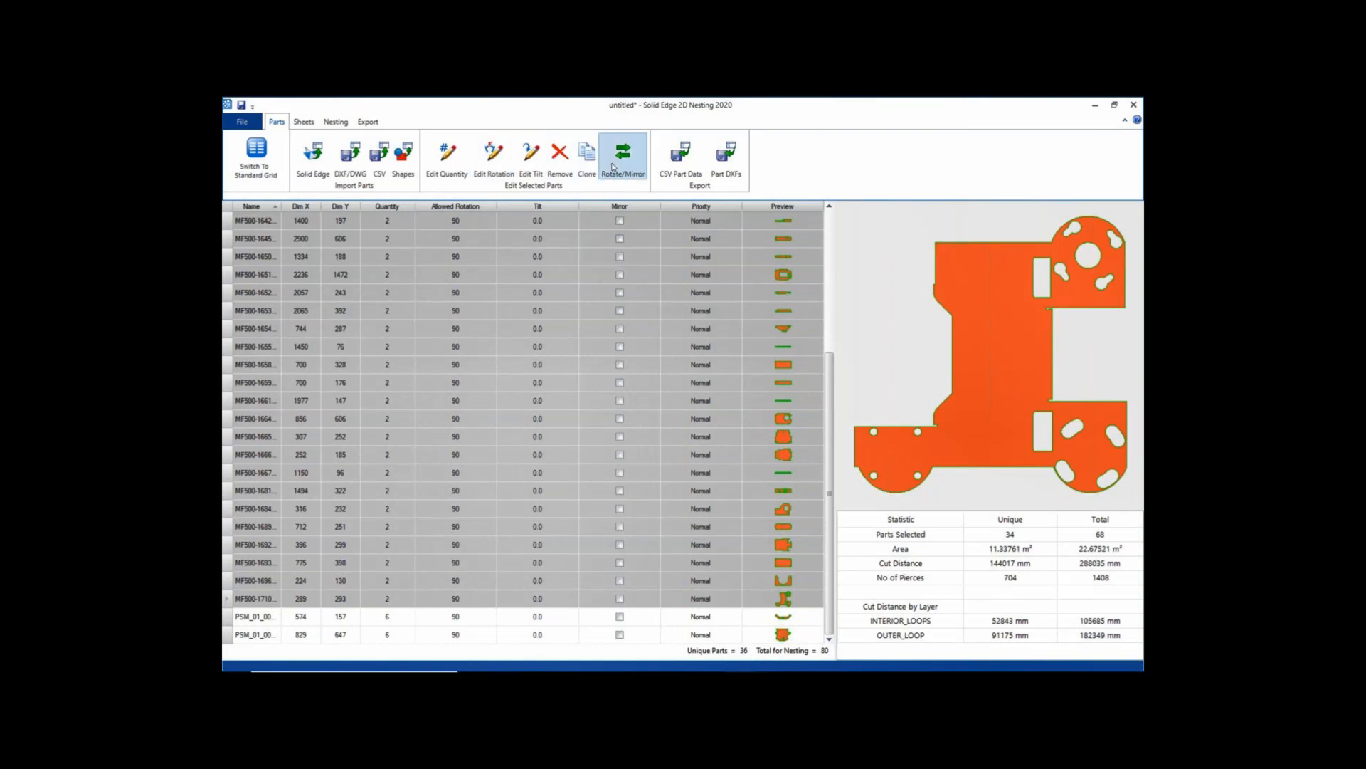
Step: Add all standard sheets, 3600x1500, 2400x1500 and 1200x1500, to the project after reviewing the standard size table
left_click(304, 122)
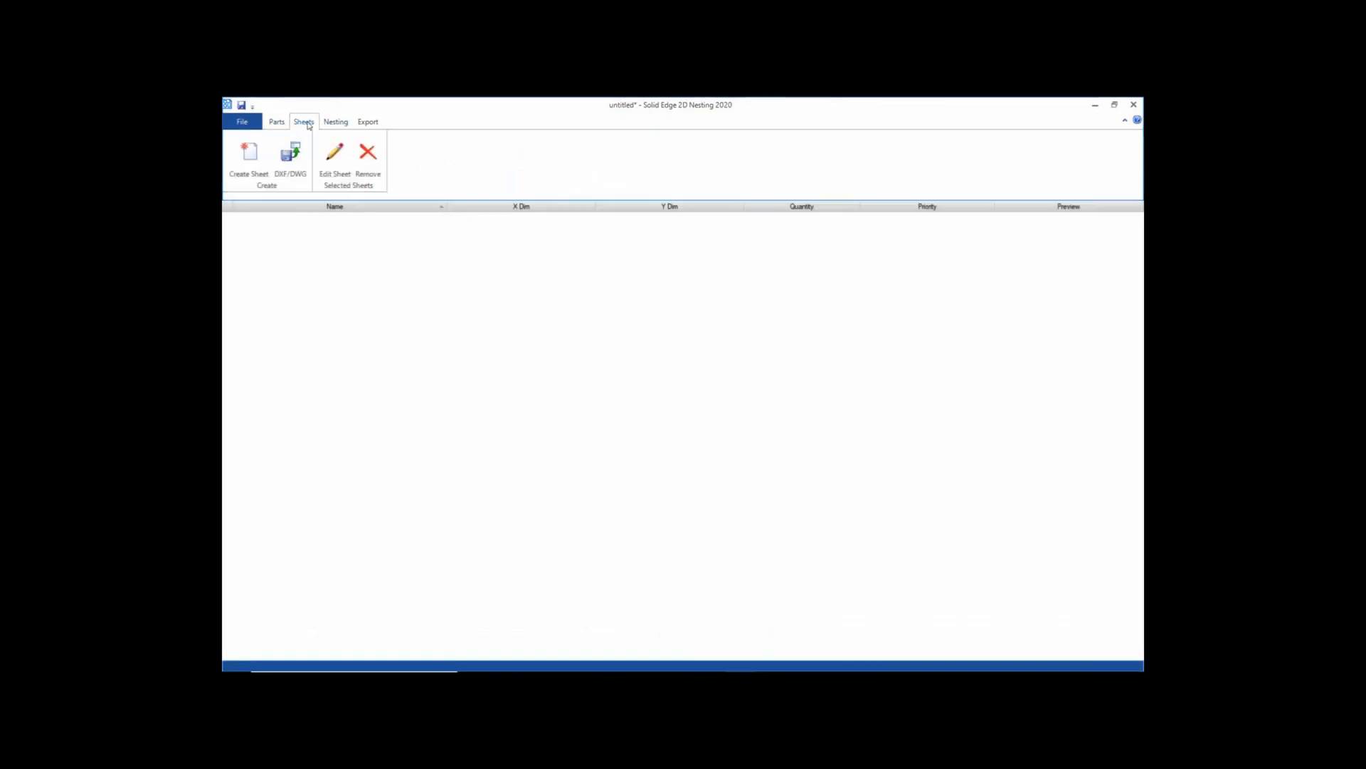
left_click(259, 156)
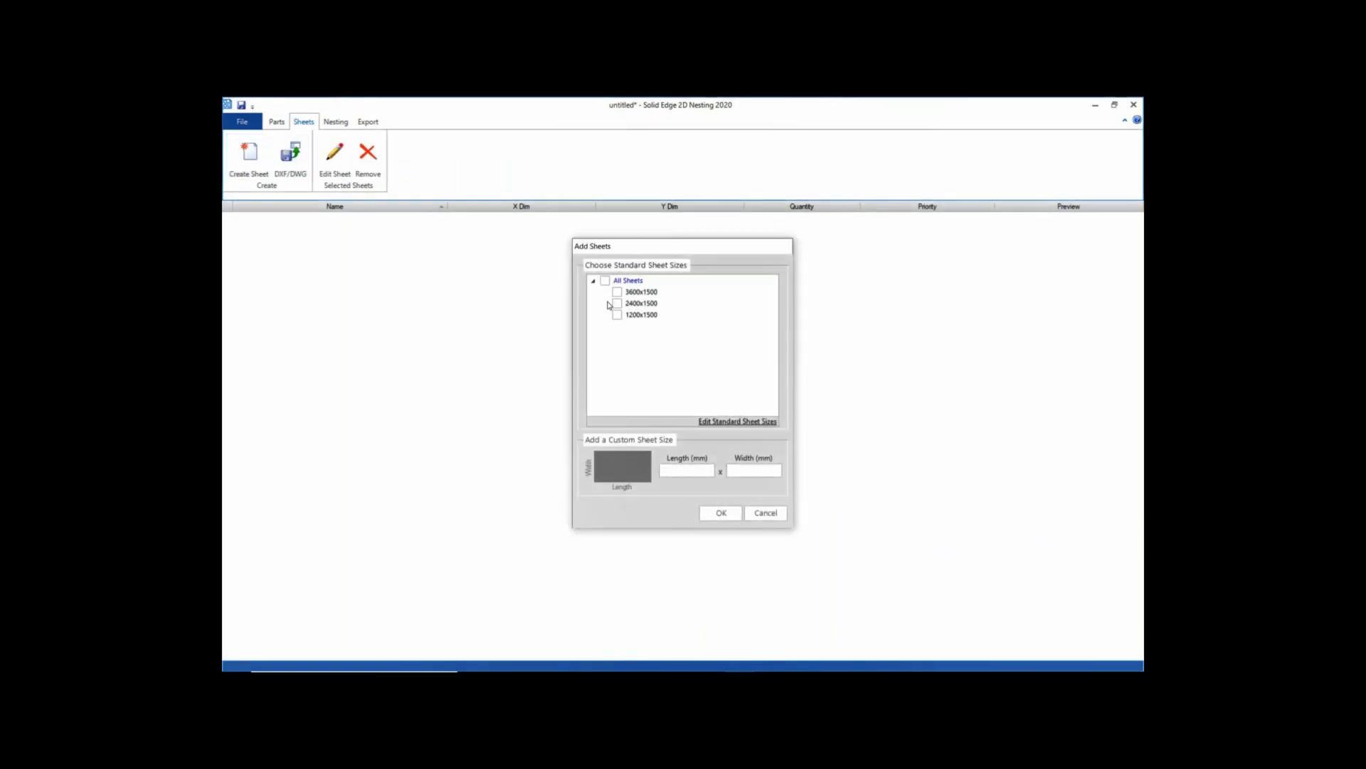
left_click(605, 280)
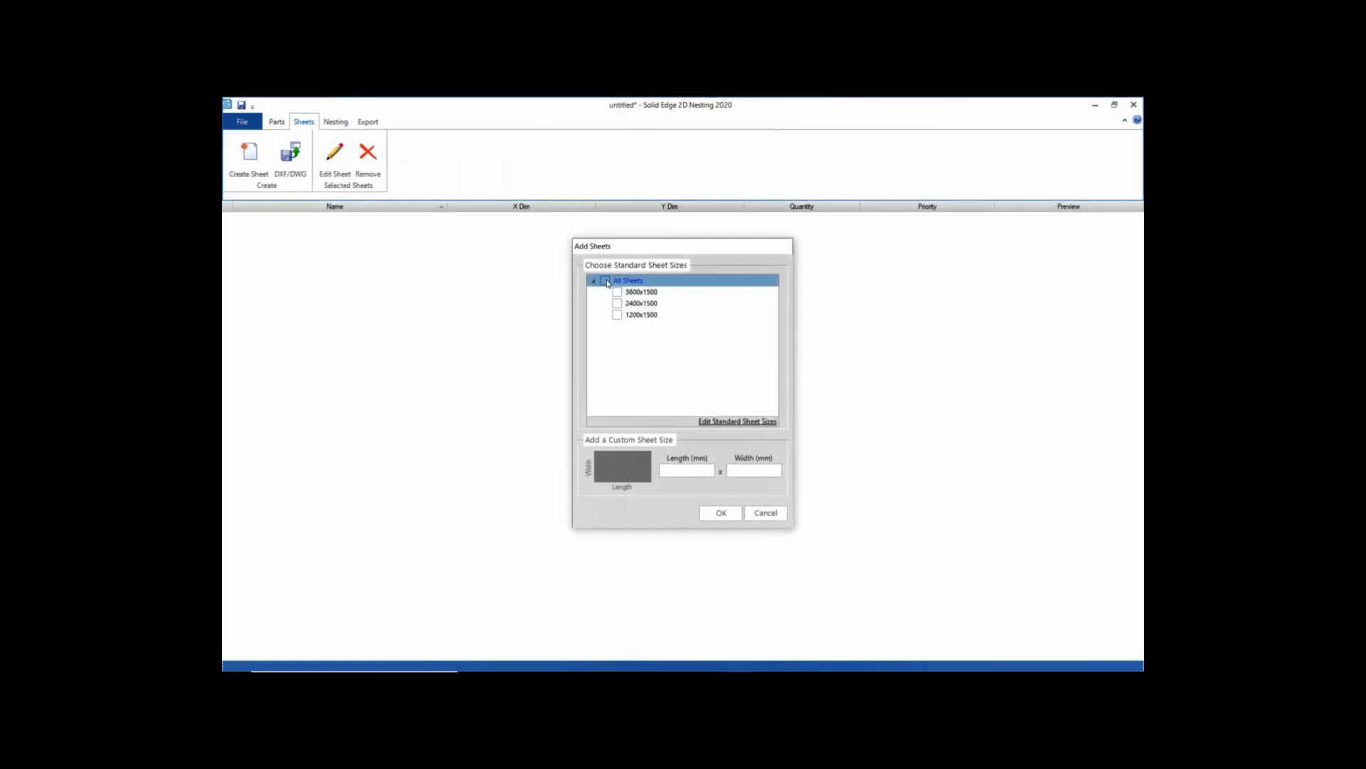
left_click(744, 422)
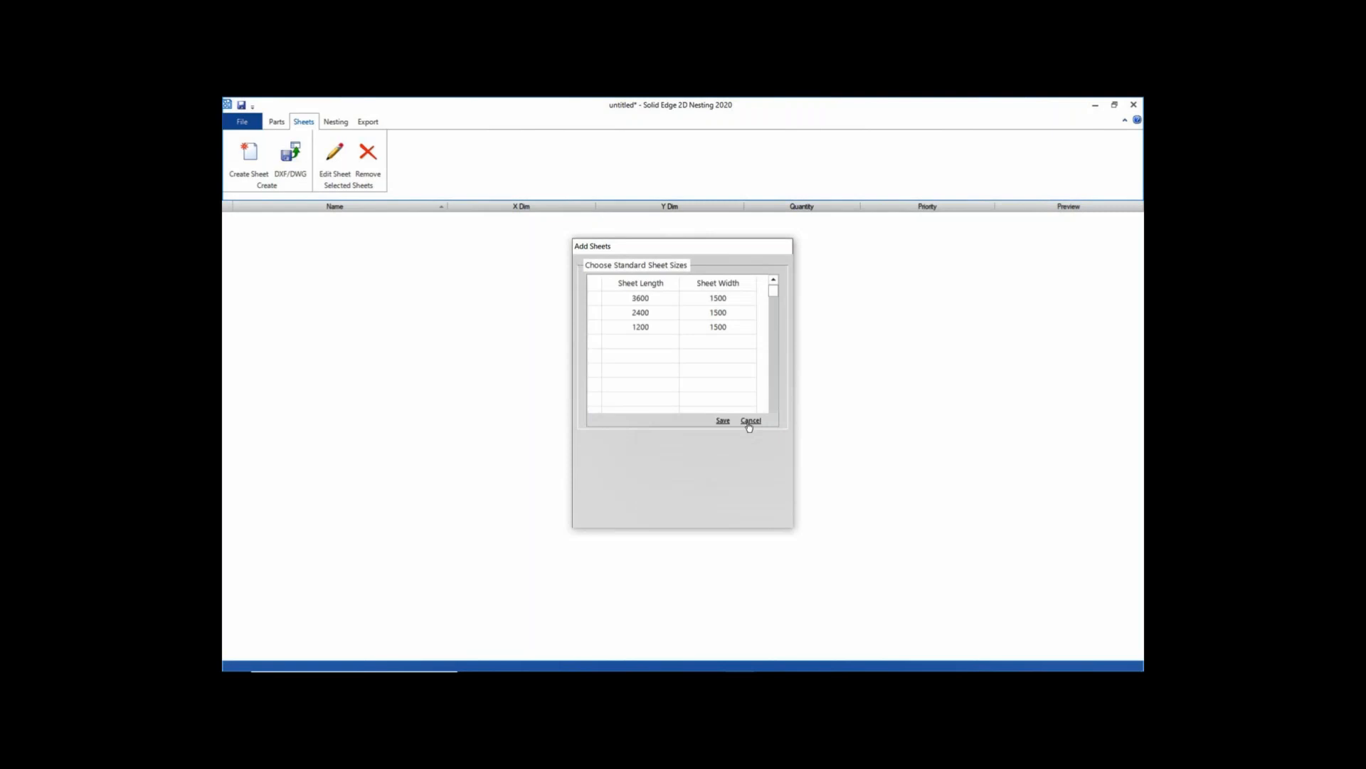
left_click(749, 422)
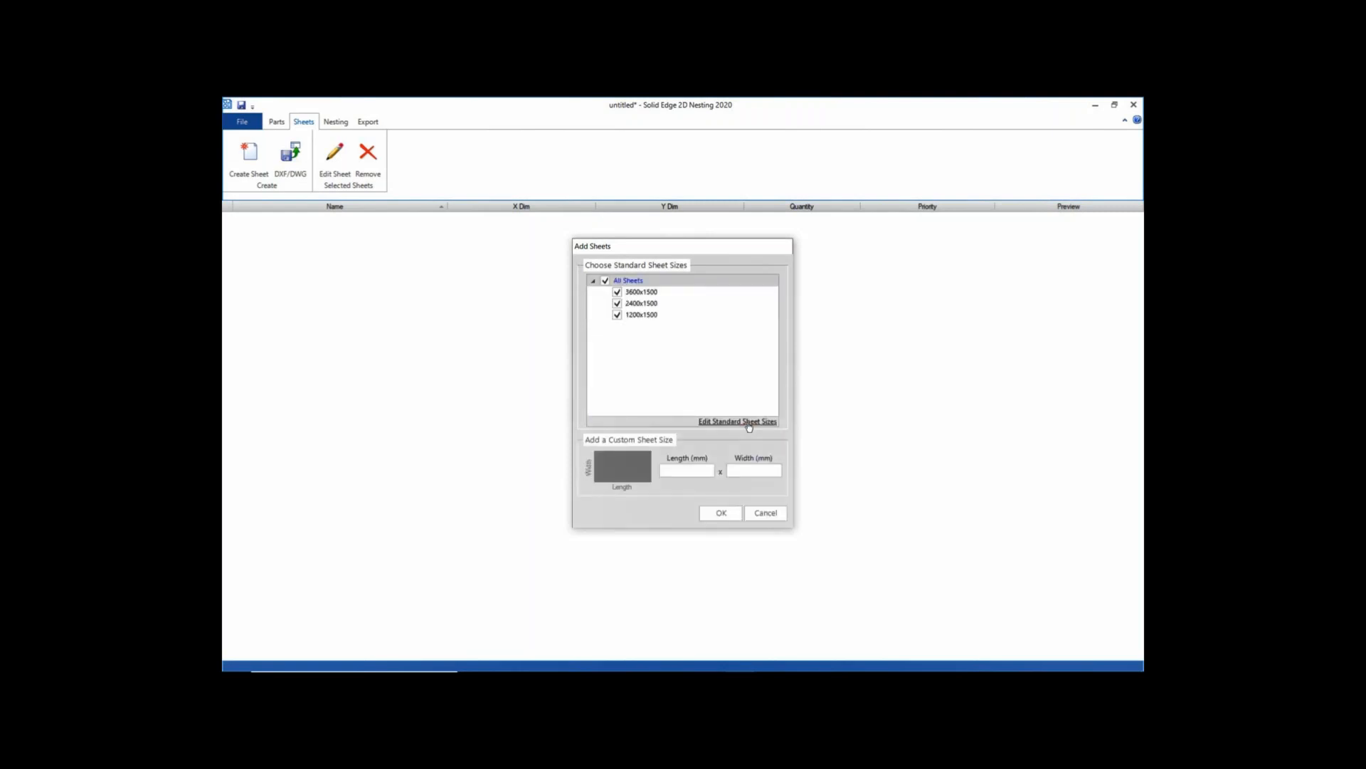
left_click(723, 513)
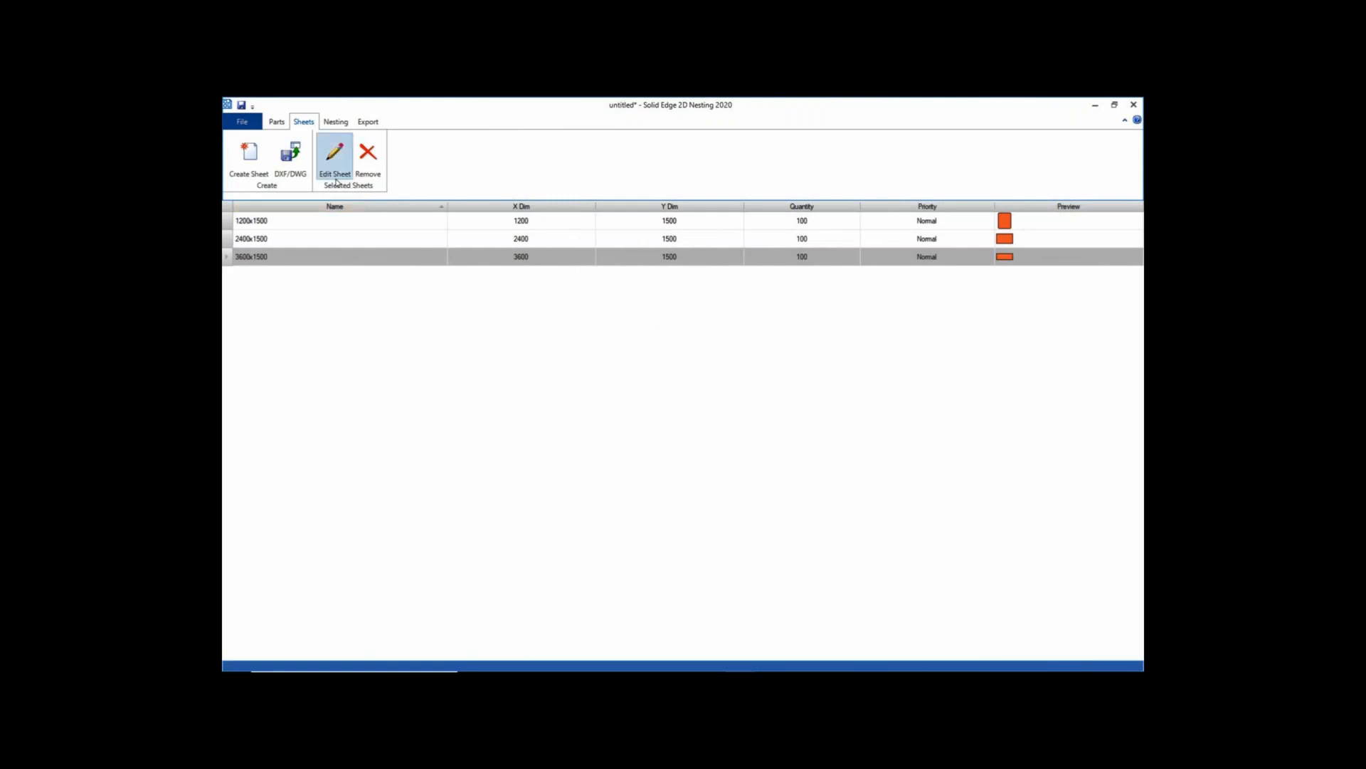
Step: Run the nesting calculation with 5.000 part and sheet spacing and Best Efficiency, stopping it after about 49 seconds
left_click(333, 123)
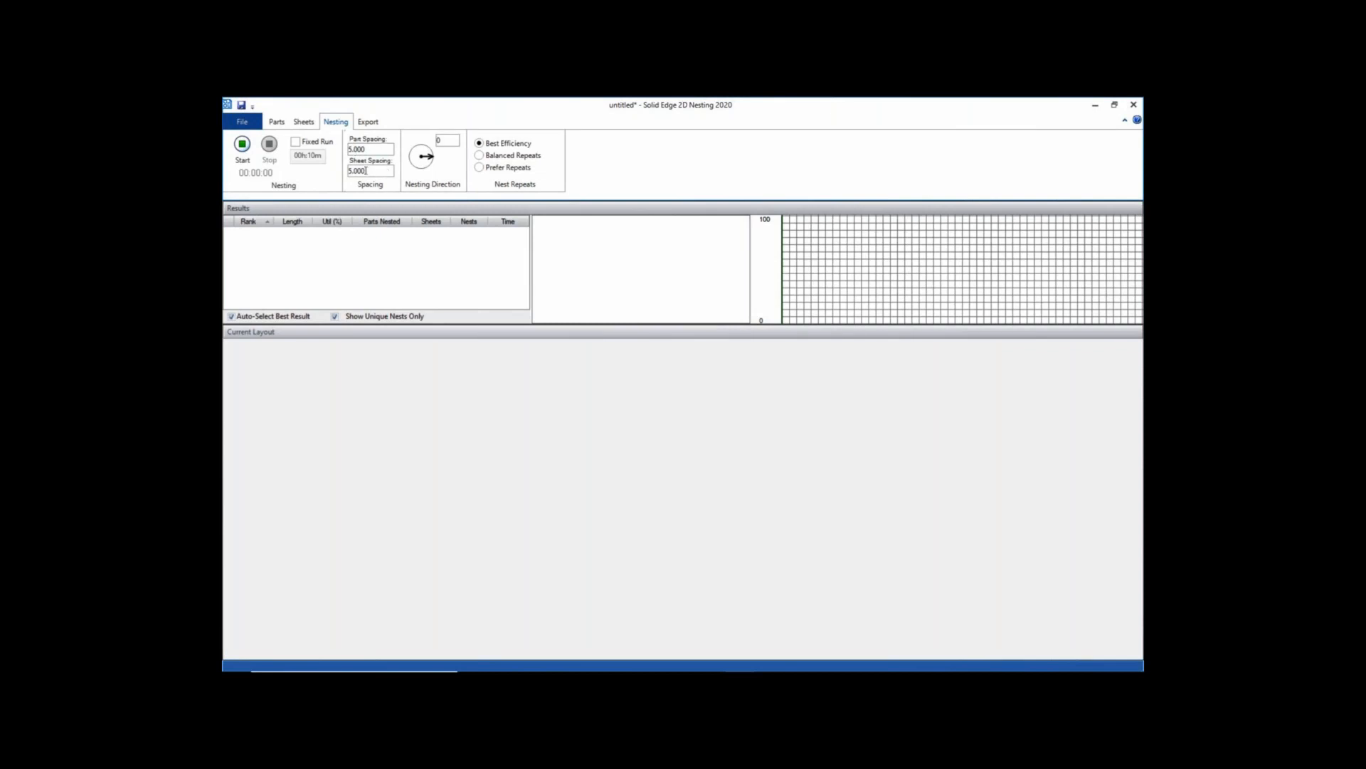
left_click(242, 146)
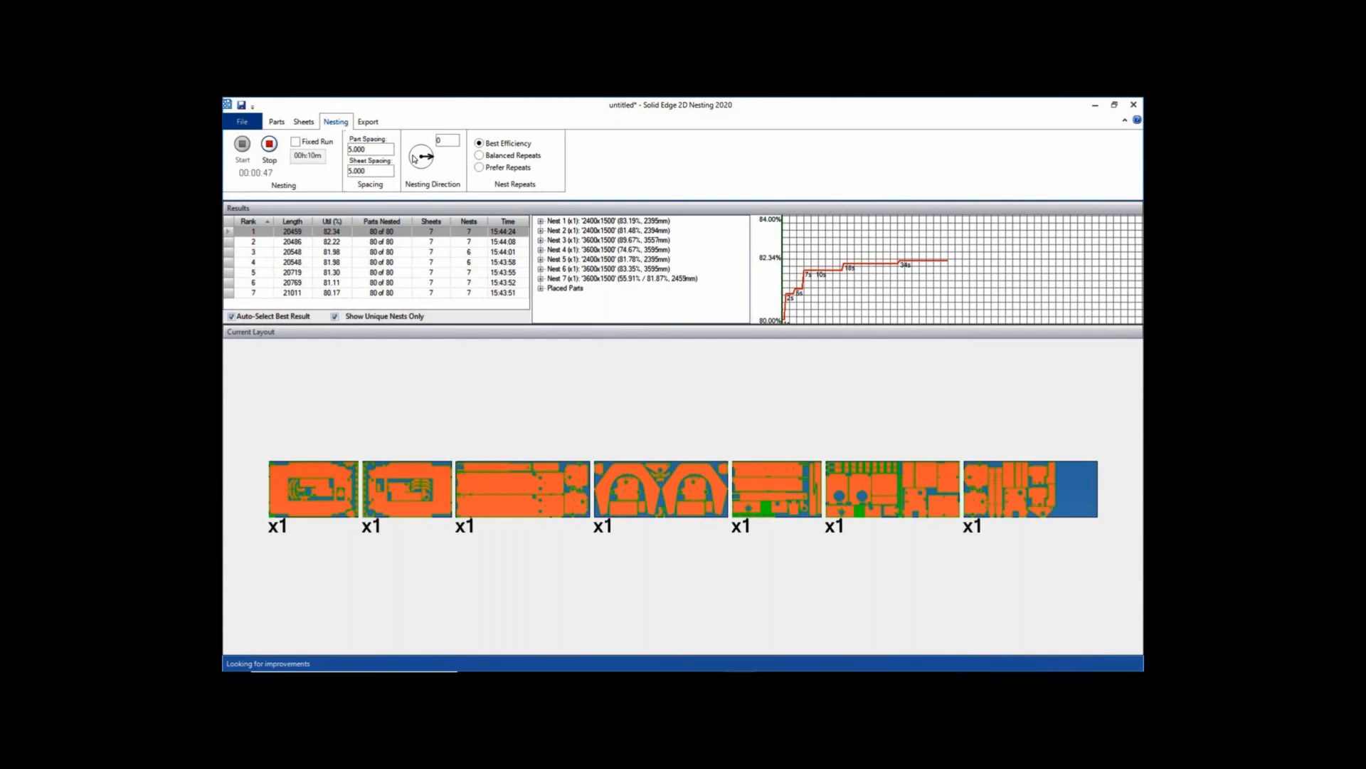
left_click(269, 145)
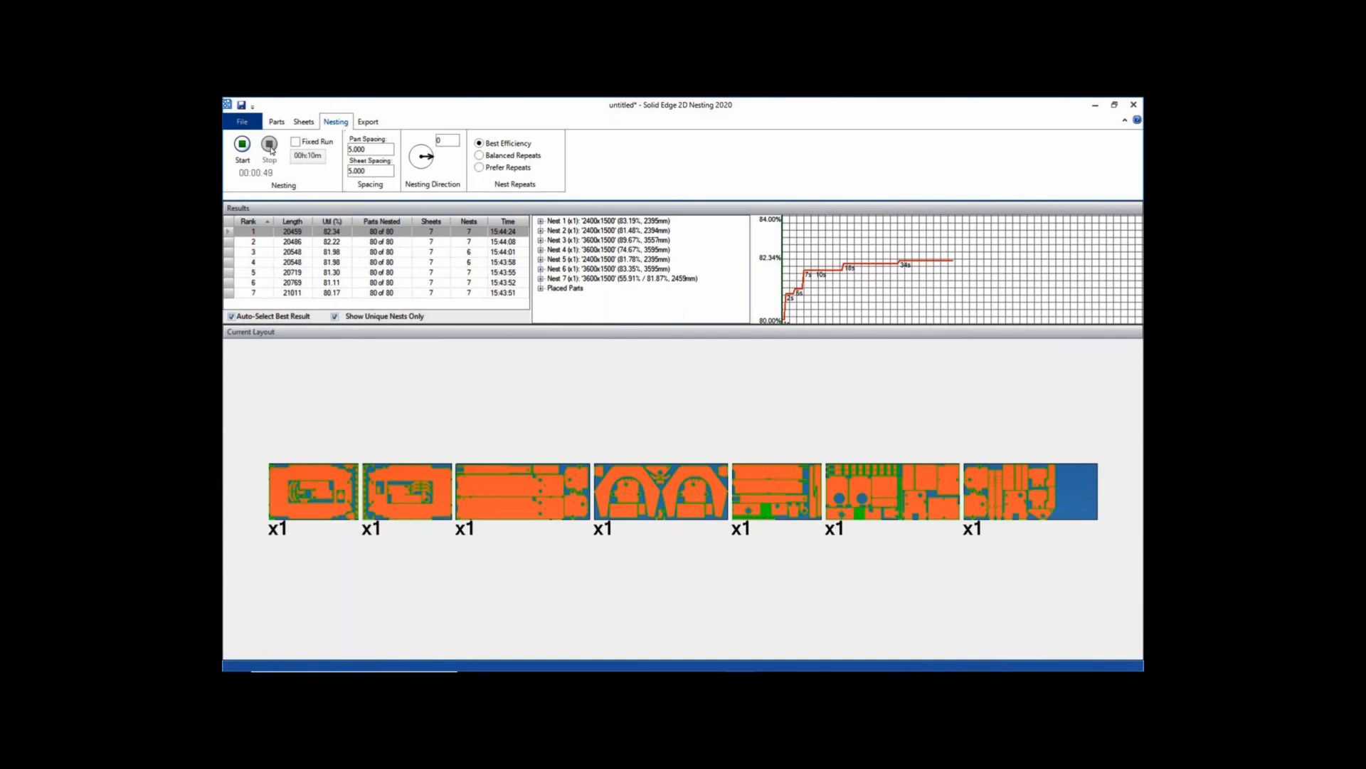
Step: Compare the nest layouts ranked 5, 4, 3, 1 and 6, and bring up the export and print options
left_click(298, 273)
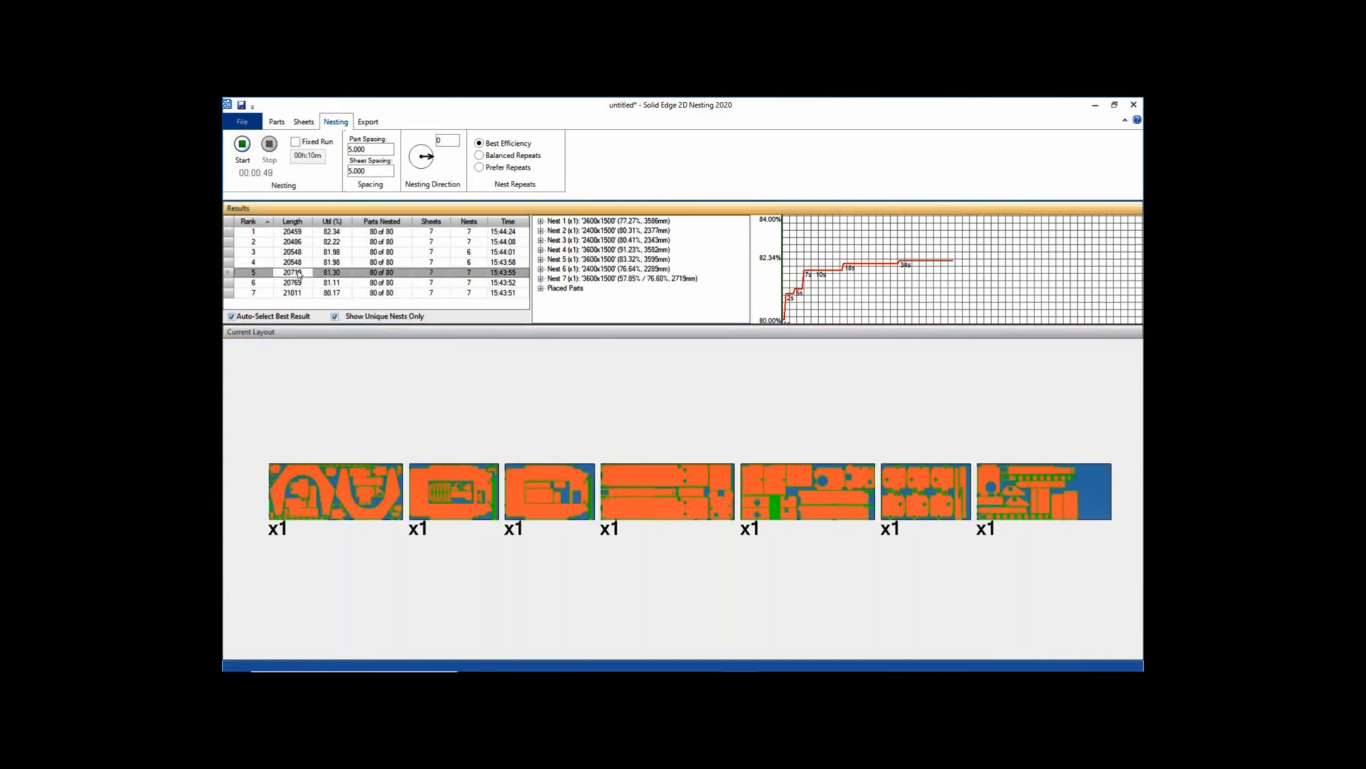
left_click(296, 263)
left_click(294, 254)
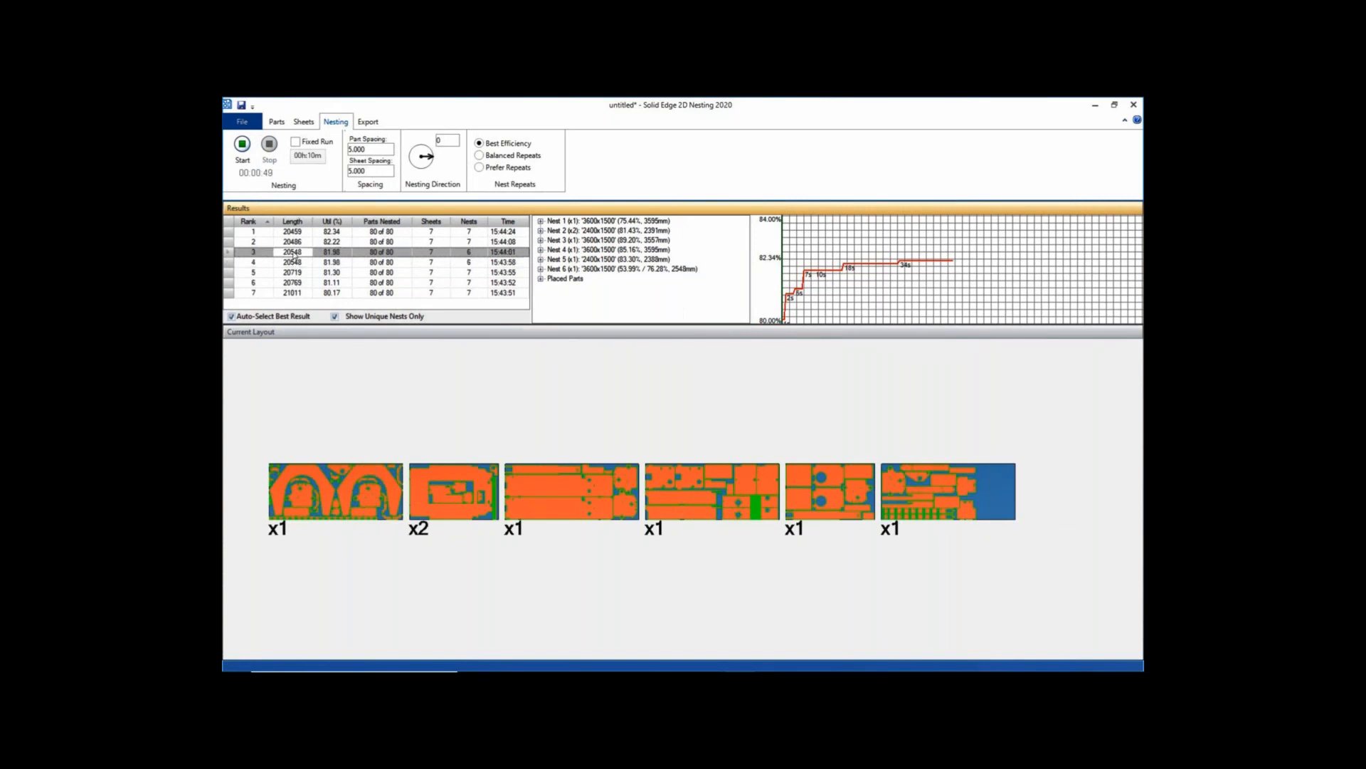
left_click(295, 233)
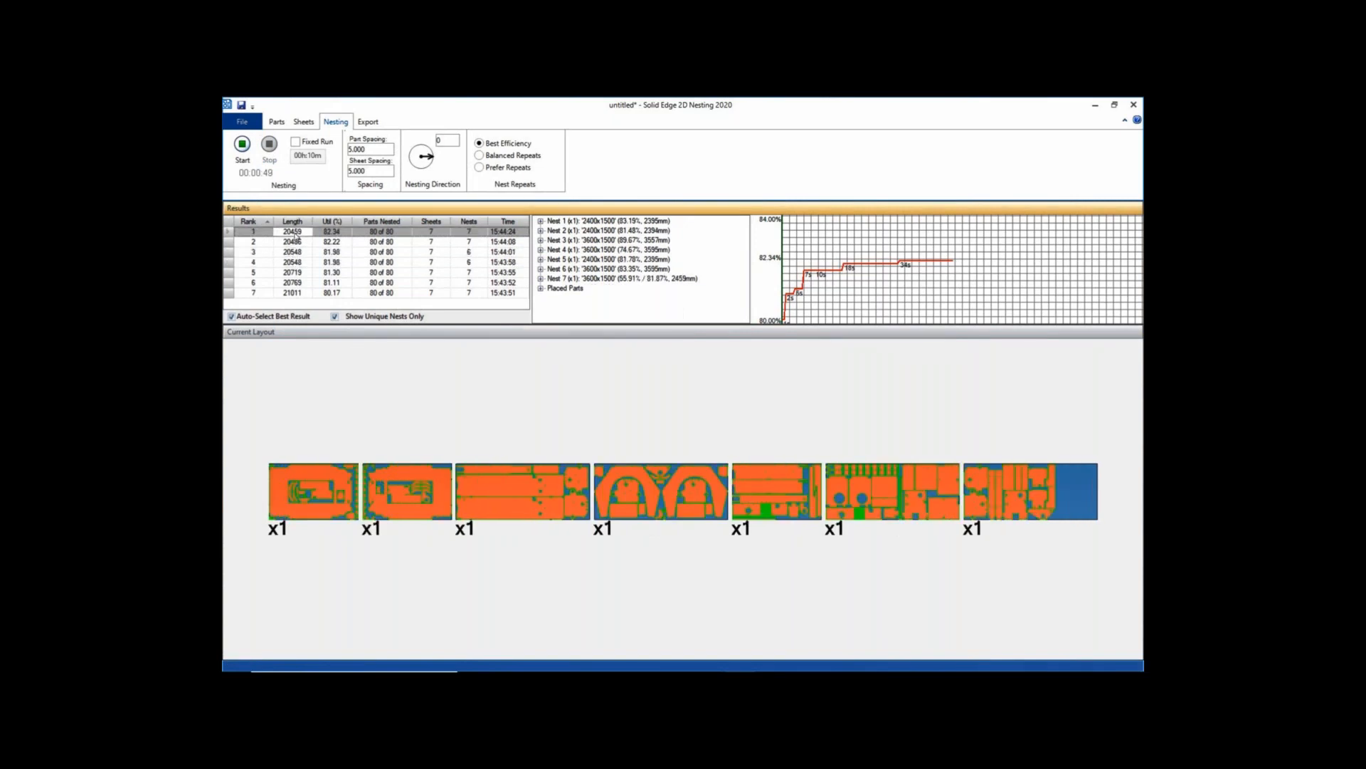
left_click(298, 284)
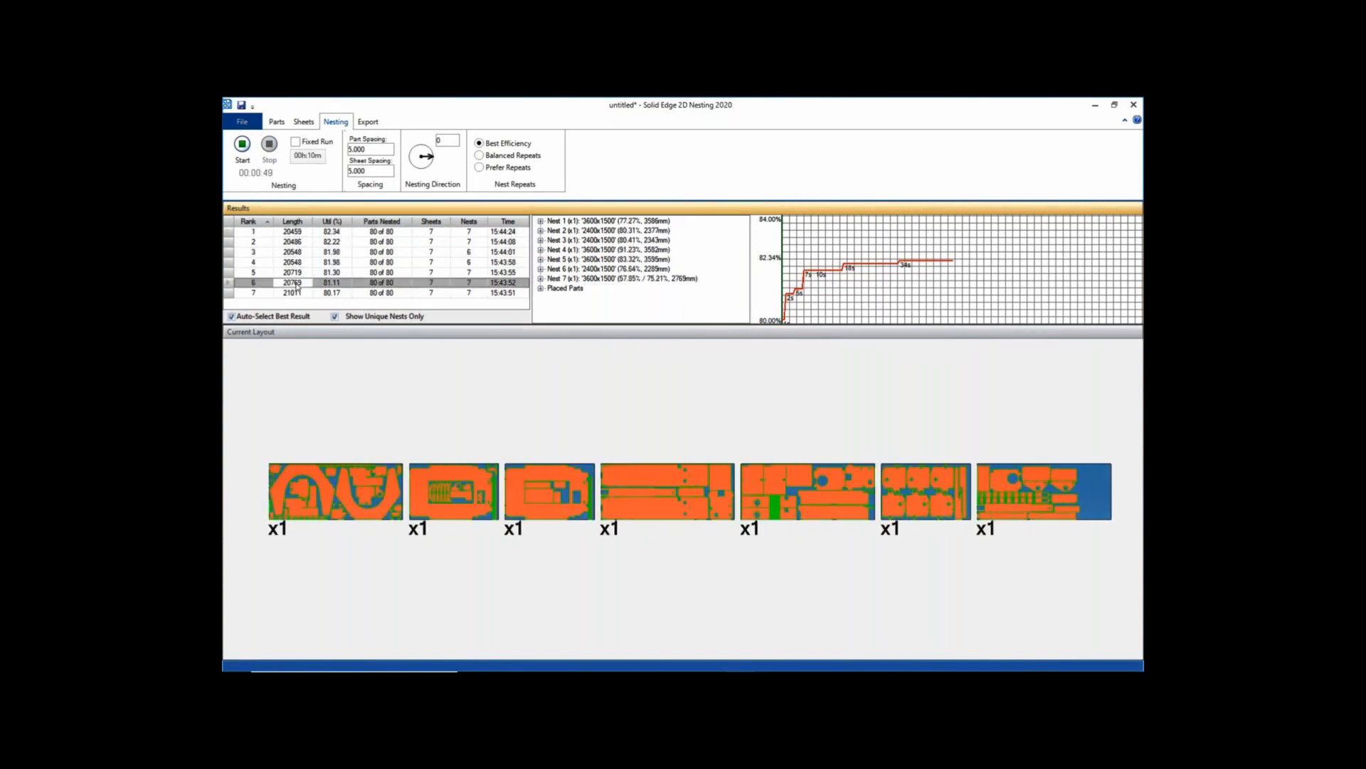
left_click(368, 123)
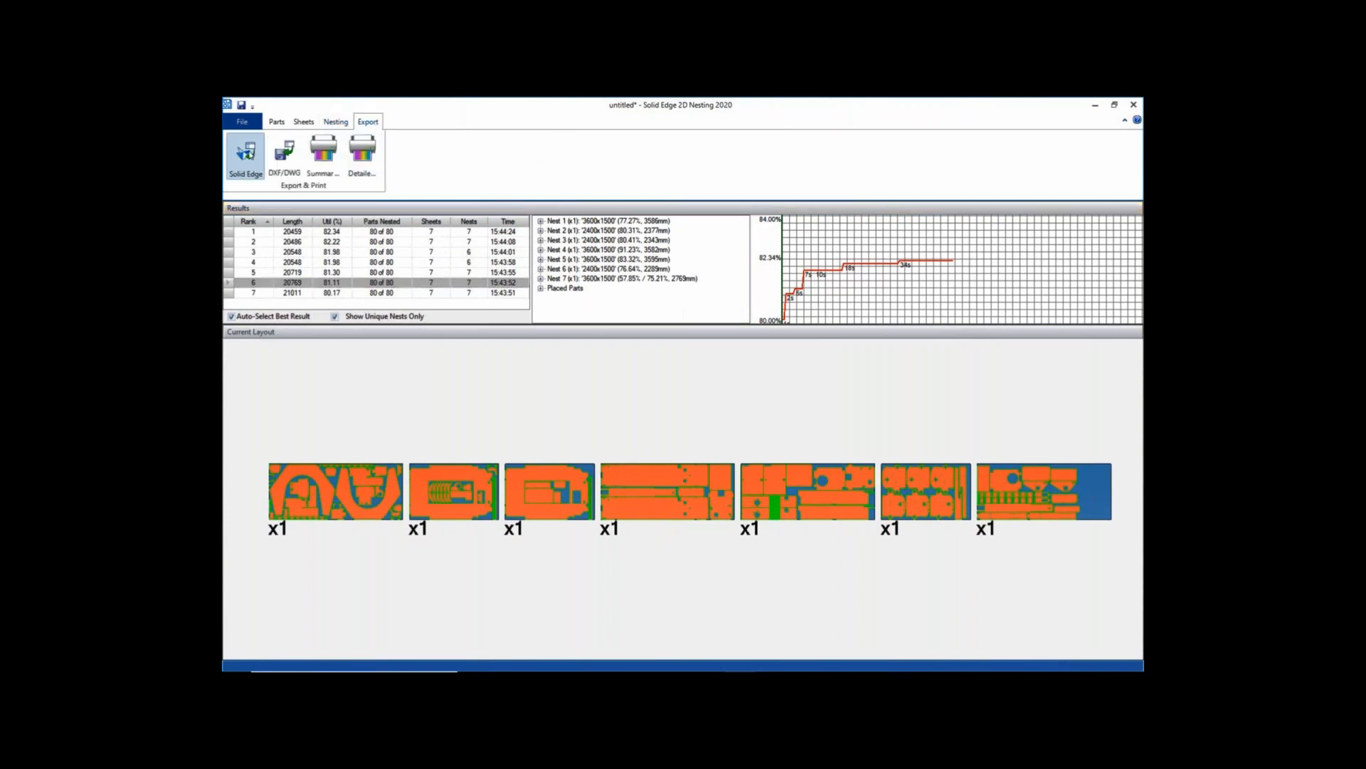
Step: Check the DXF/DWG nest export options without exporting, and read through the first nests of the detailed report
left_click(294, 161)
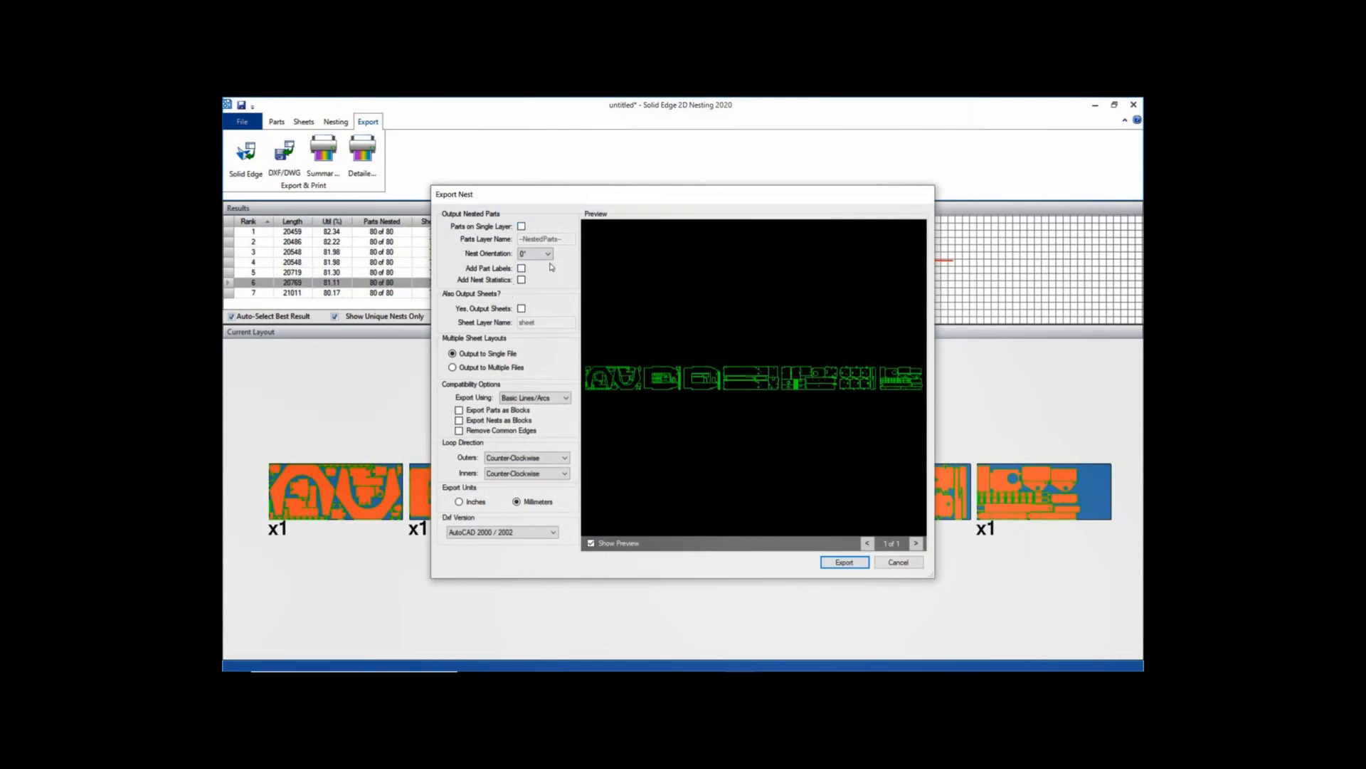
left_click(898, 561)
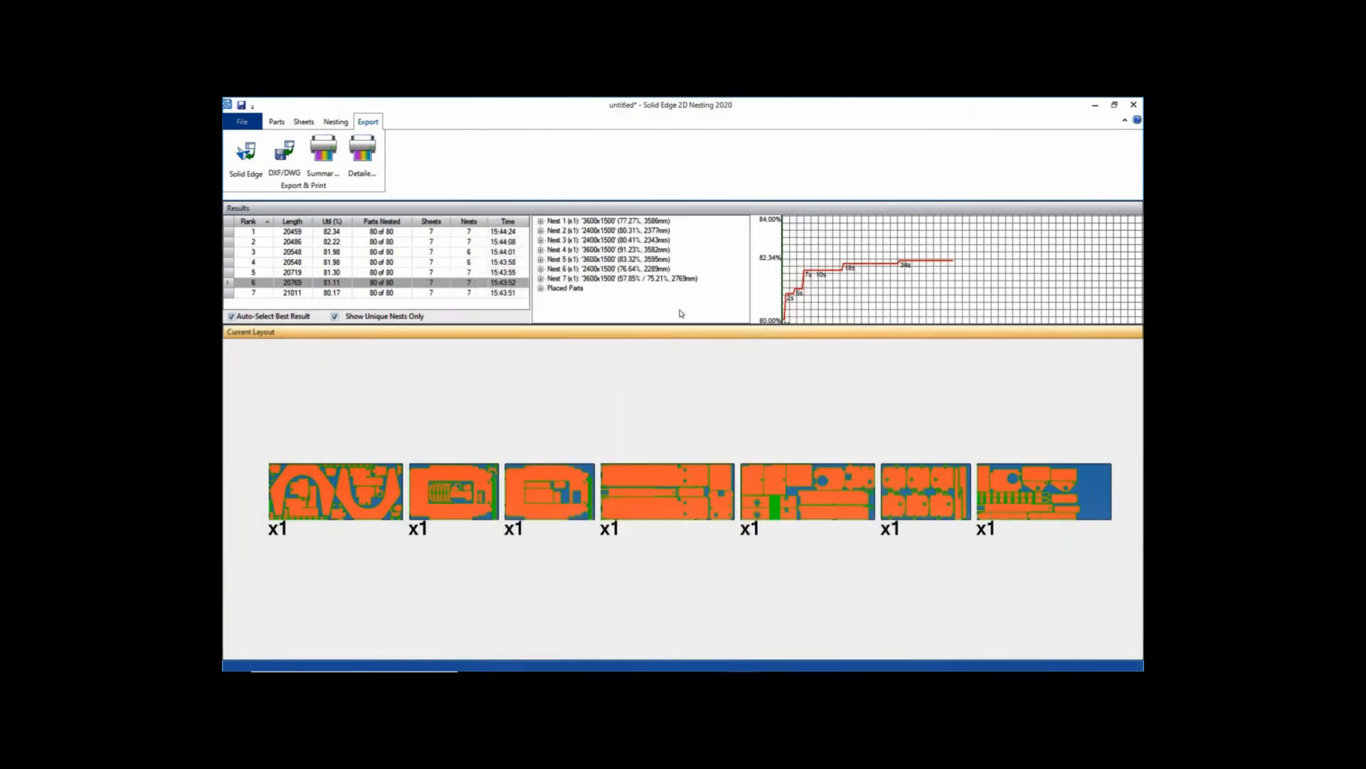
left_click(362, 155)
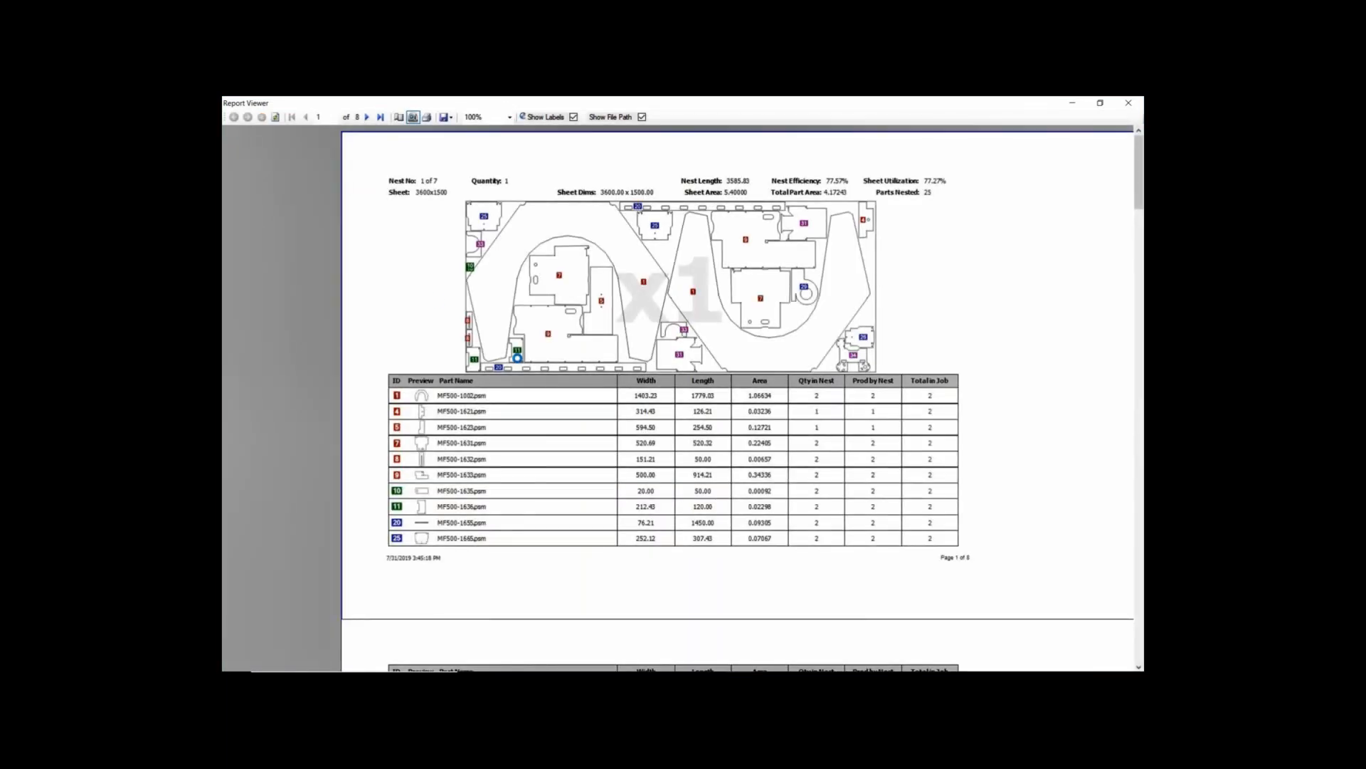
scroll(517, 358, "down", 5)
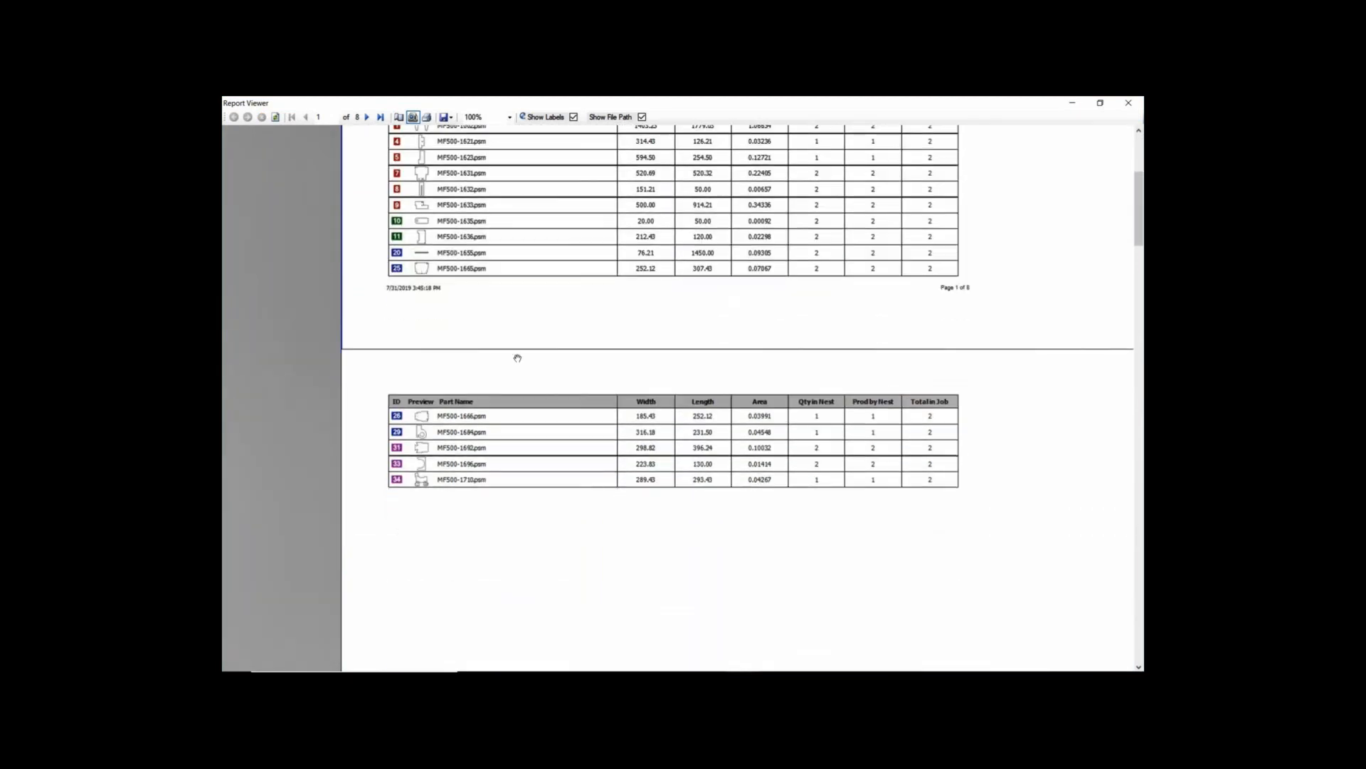
scroll(517, 358, "down", 10)
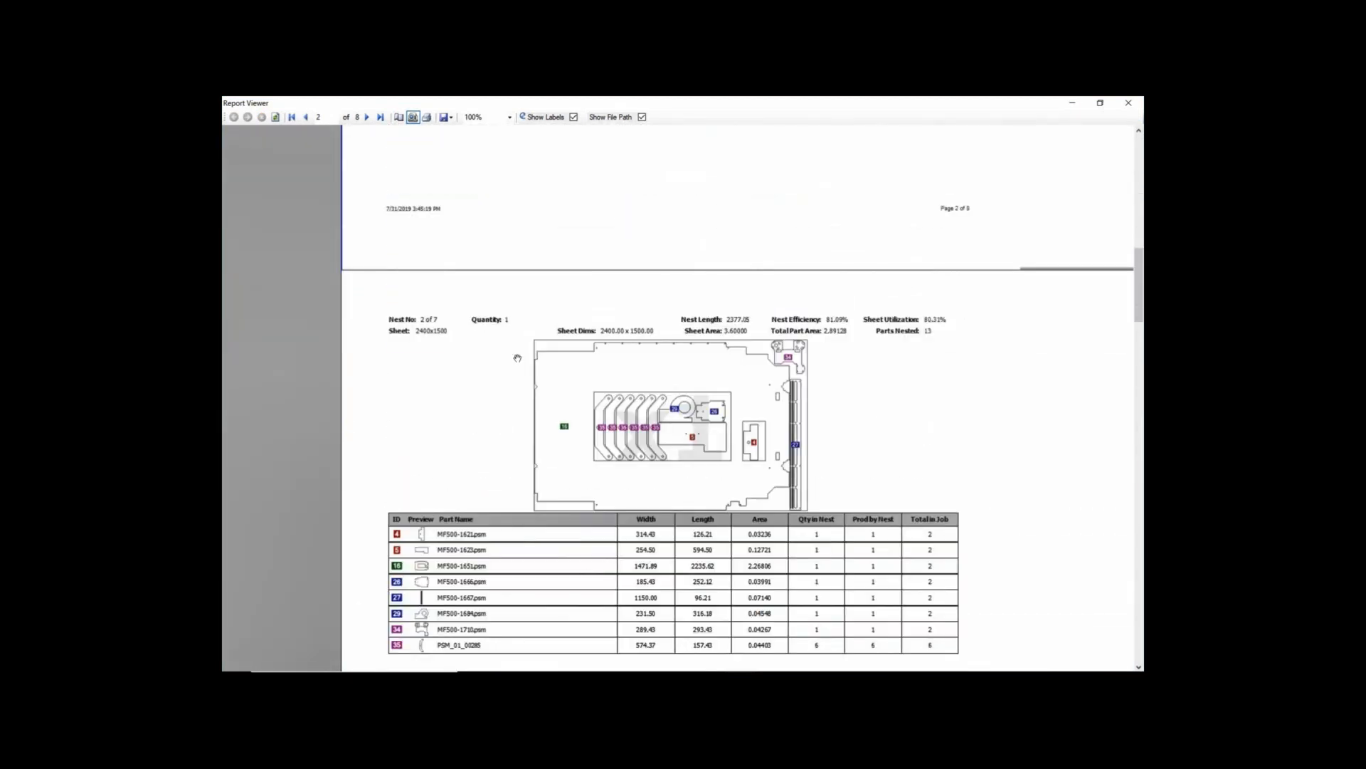
scroll(517, 358, "down", 10)
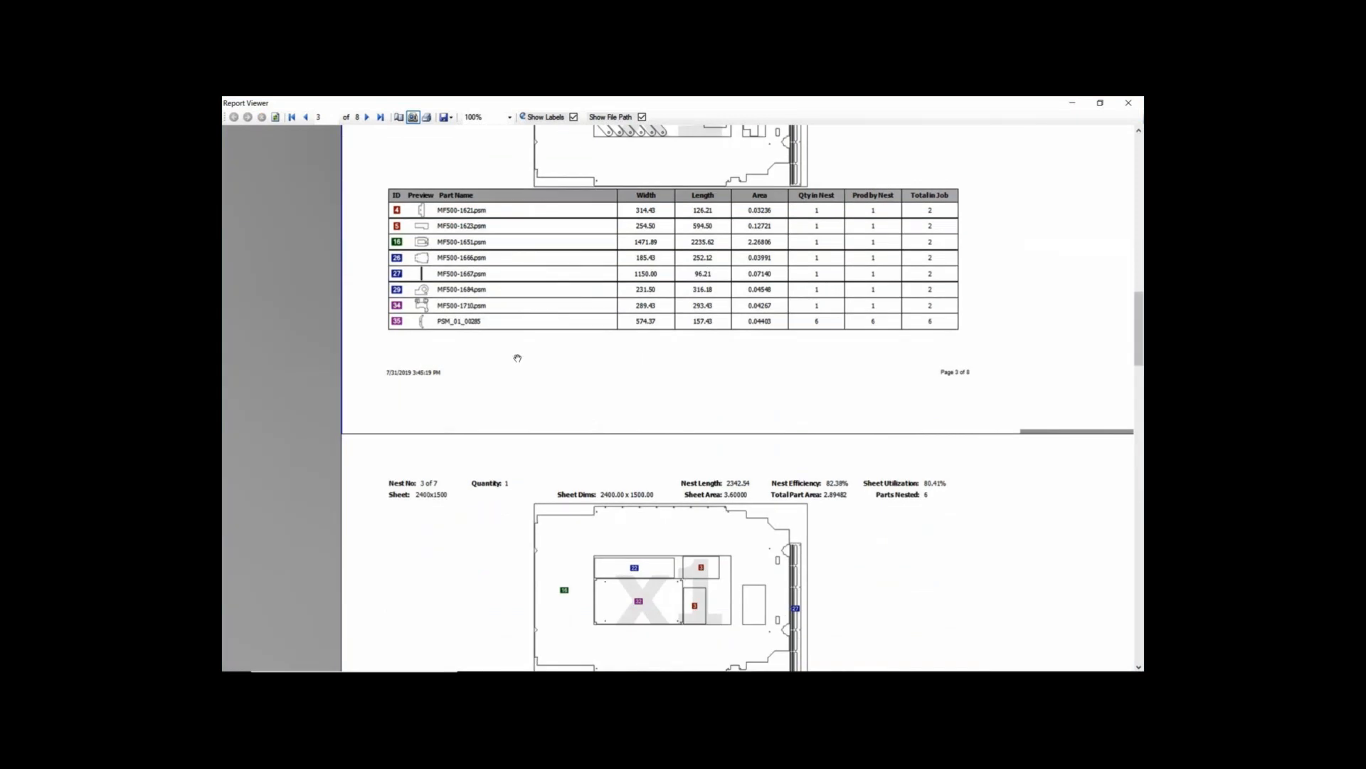
scroll(517, 358, "down", 3)
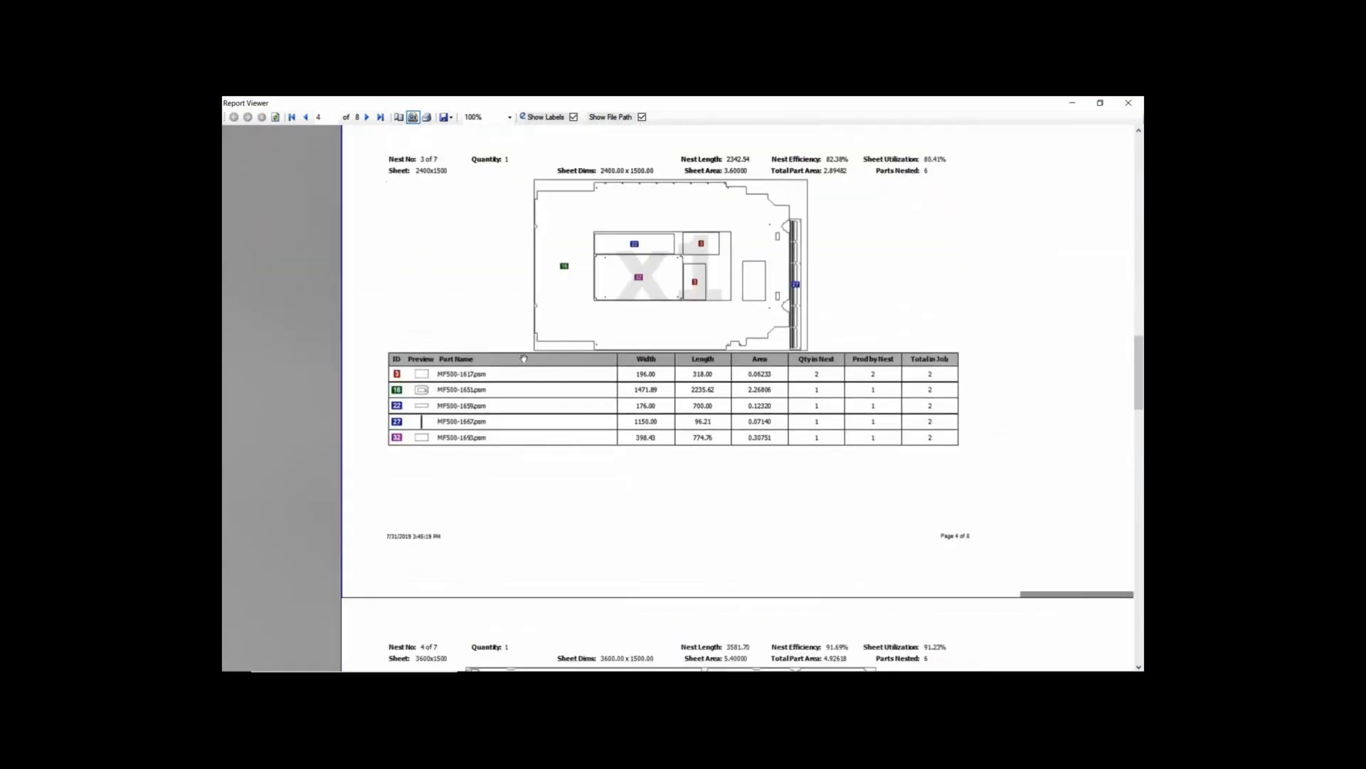
left_click(1130, 104)
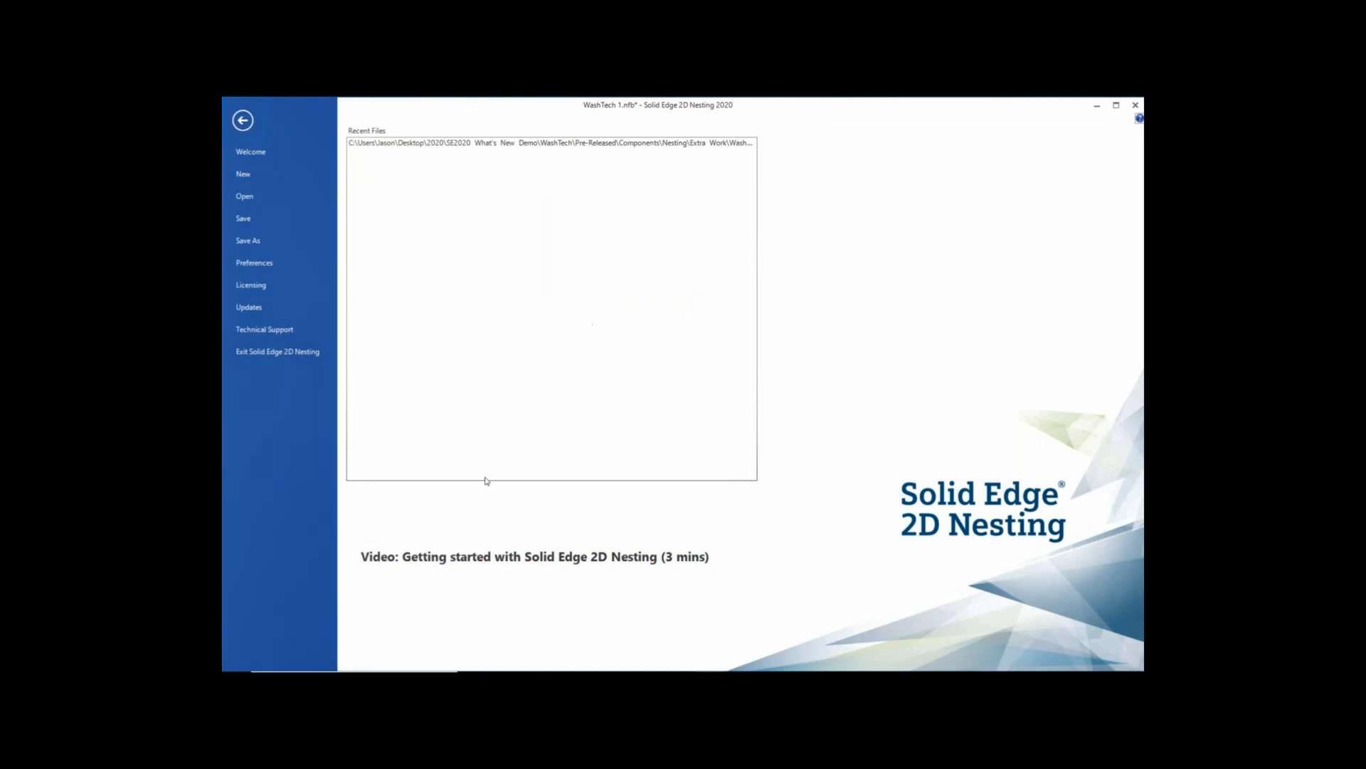
Step: Open the WashTech 2.nfb nest project from the Extra Work folder, discarding the unsaved changes in WashTech 1.nfb
left_click(245, 202)
left_click(367, 178)
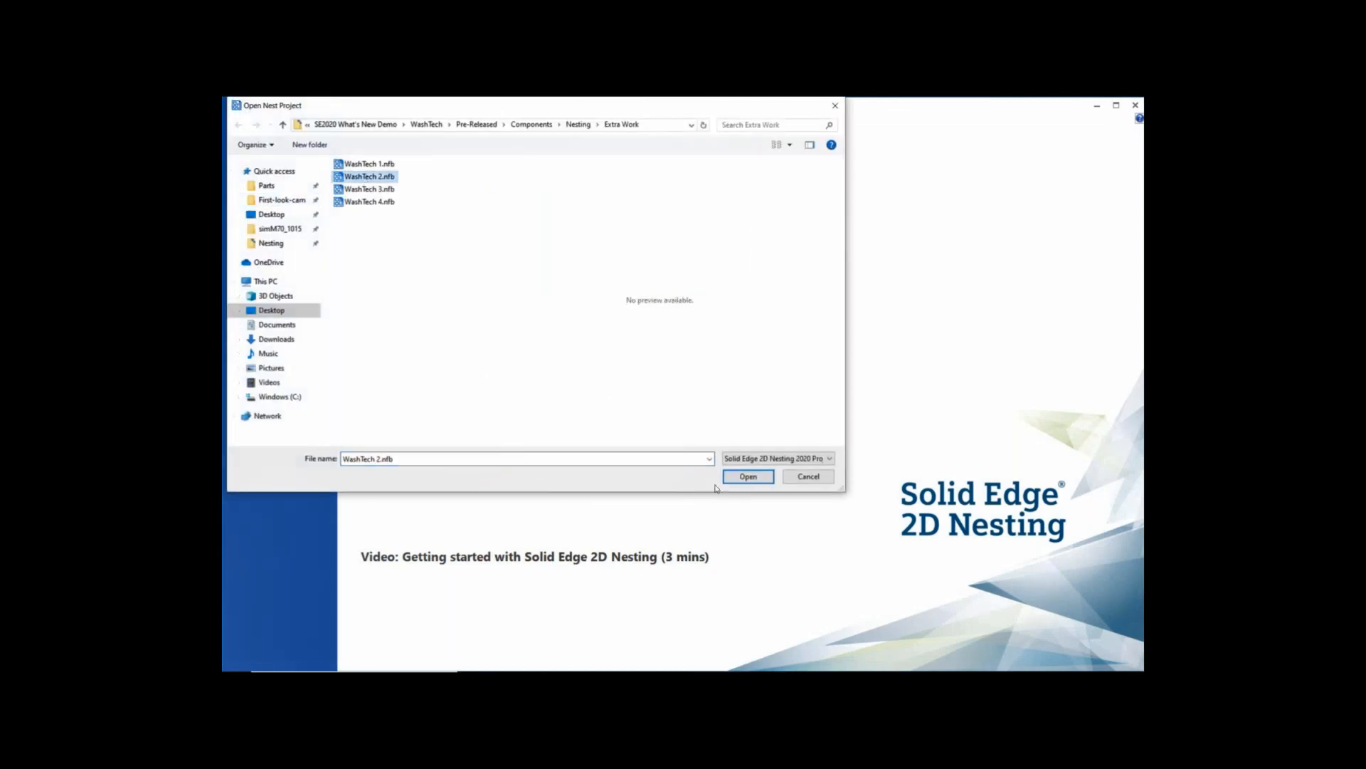
left_click(747, 477)
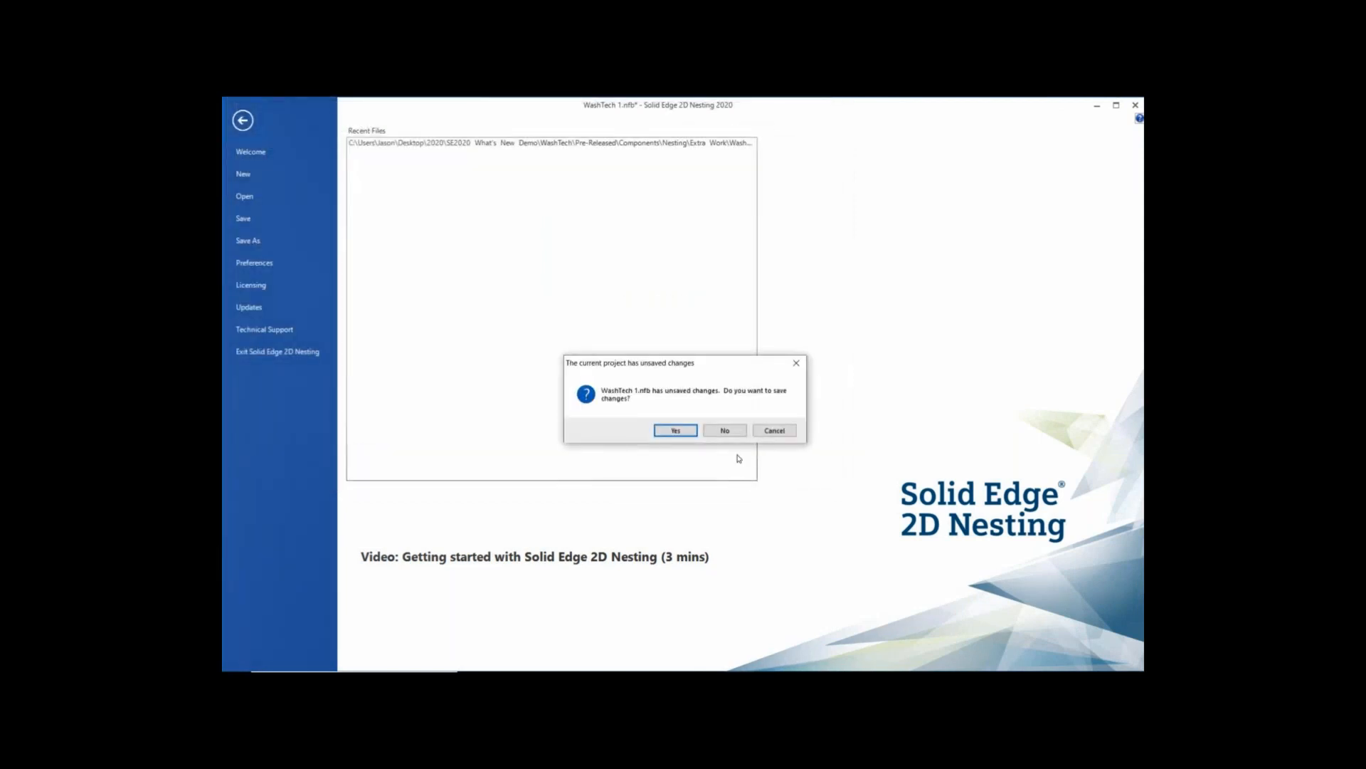
left_click(728, 431)
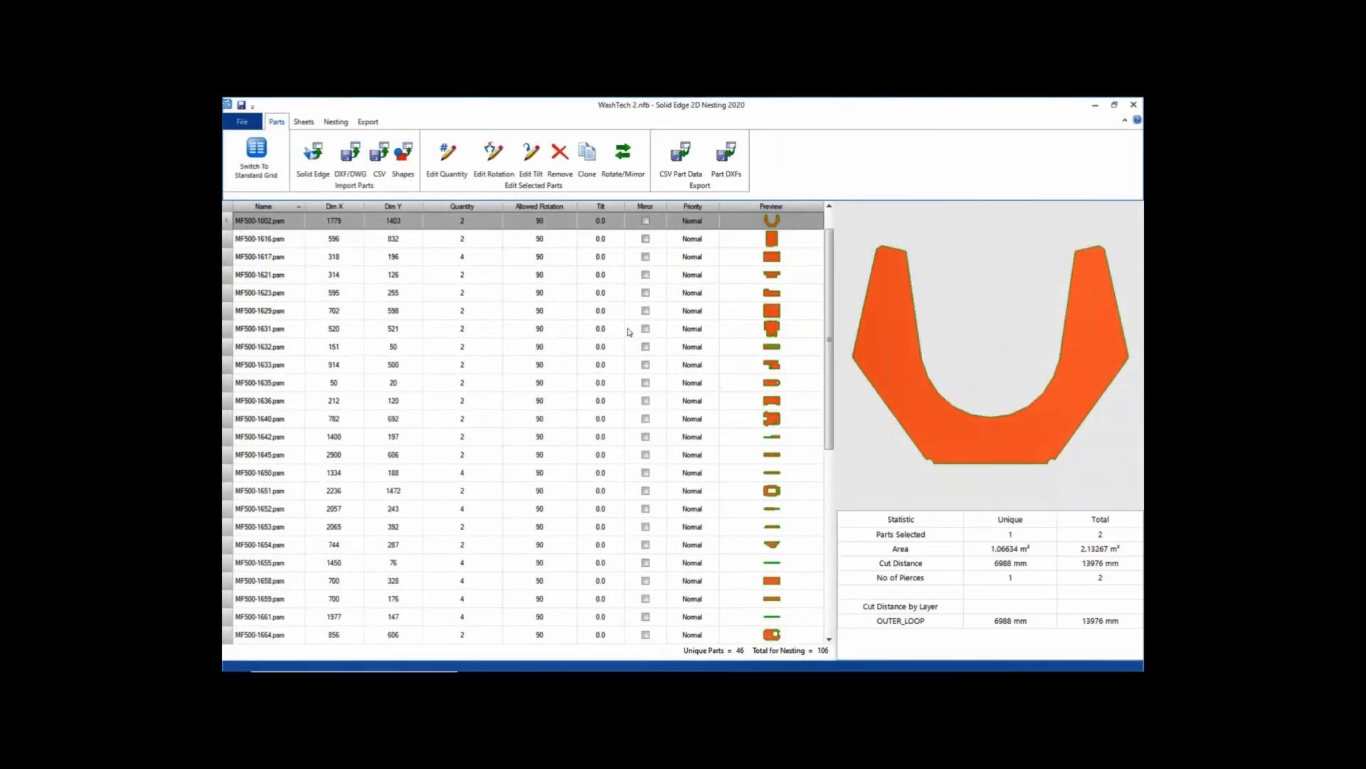
Step: Use part MF500-1002.psm as a sheet and remove all other sheets from the project
right_click(251, 223)
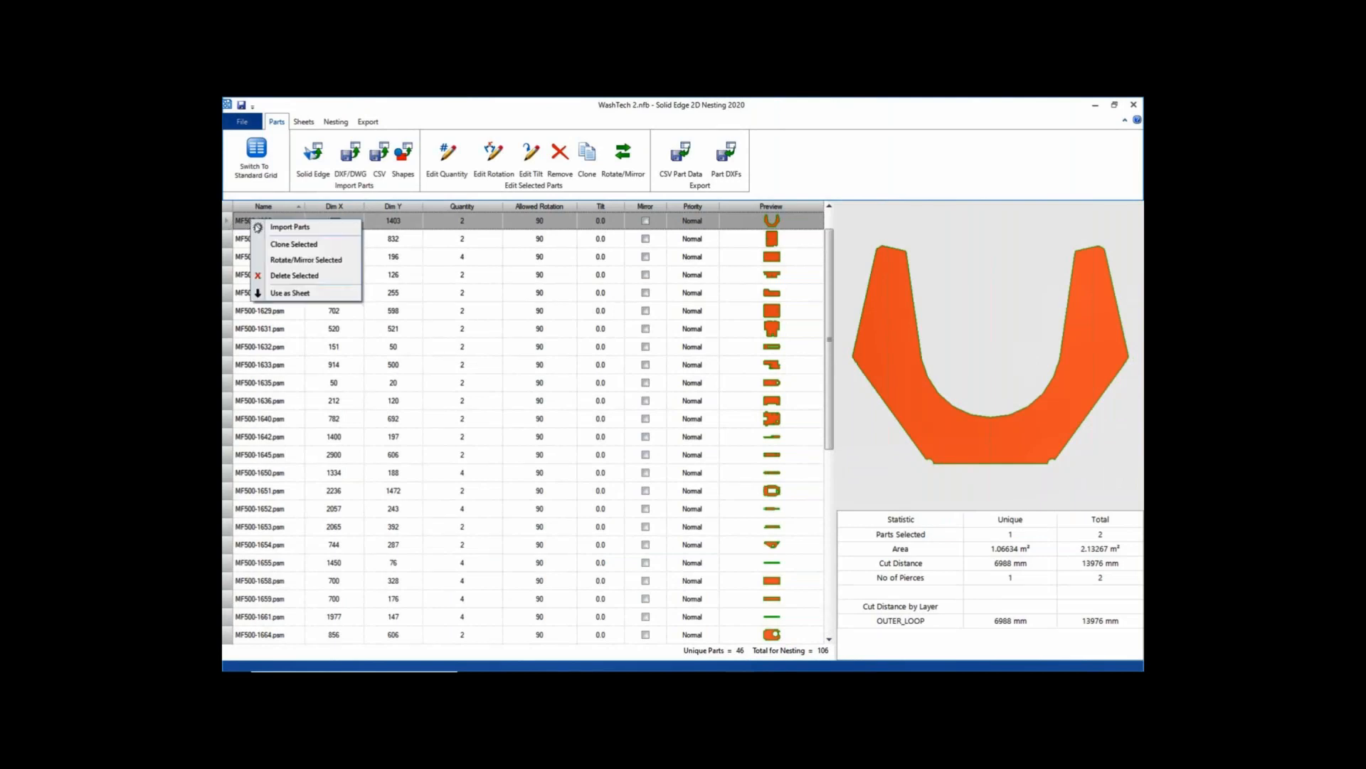
left_click(288, 292)
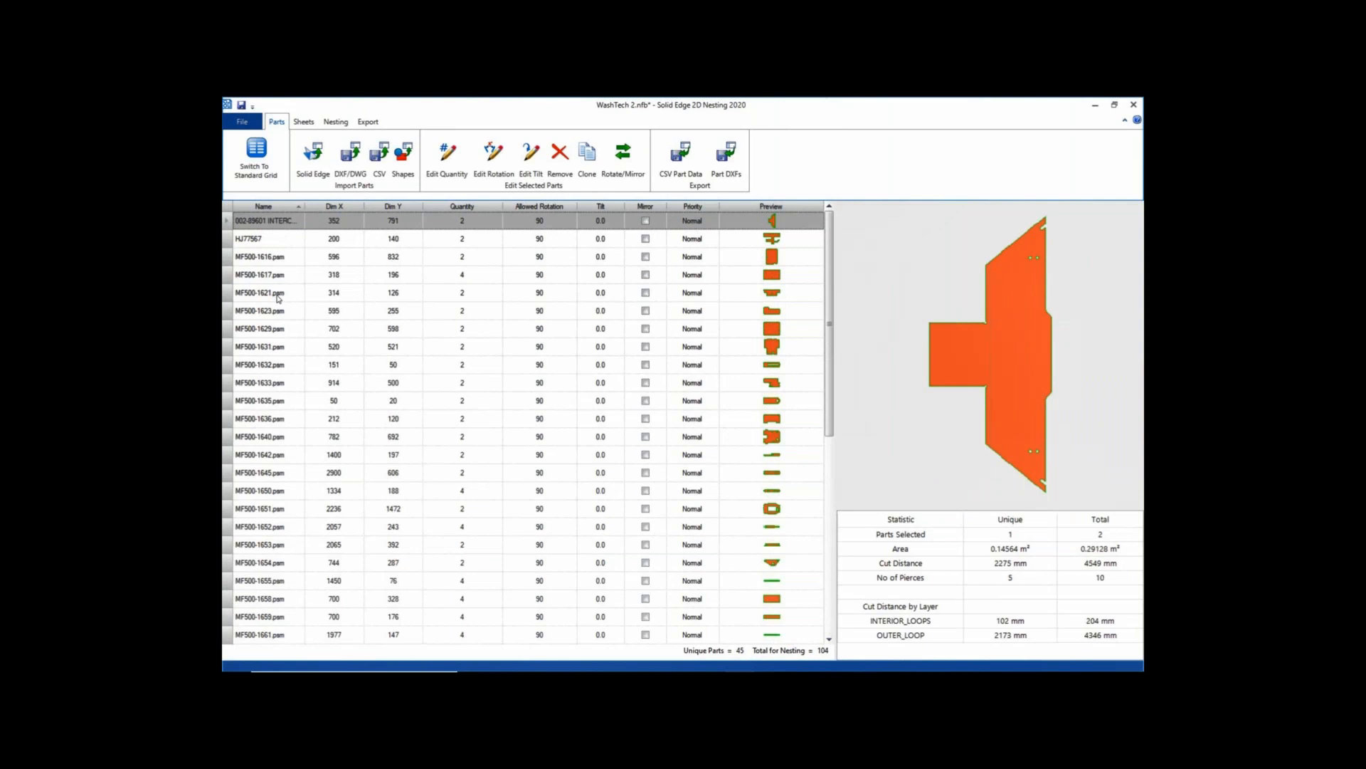
left_click(304, 122)
left_click(227, 222)
left_click(370, 166)
left_click(371, 168)
left_click(371, 168)
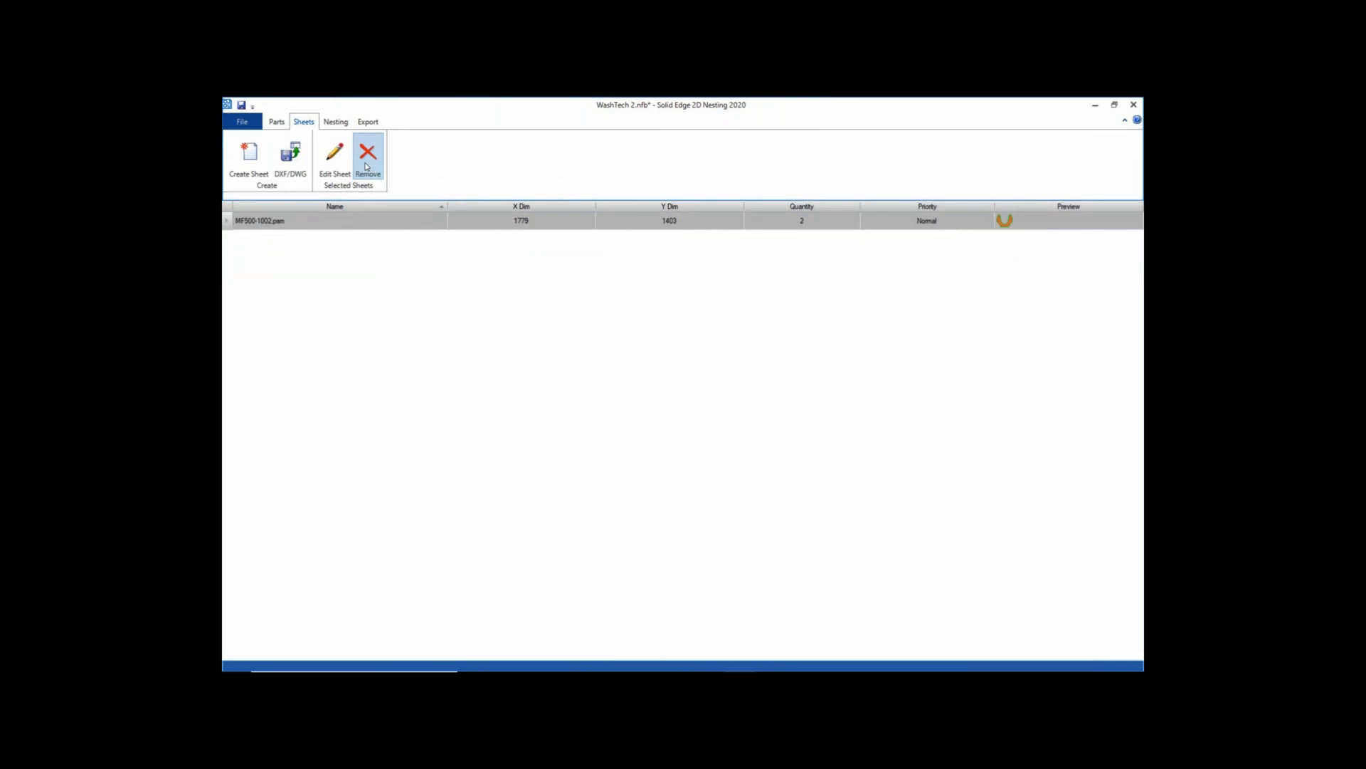
Step: Start the nesting calculation on the MF500-1002 sheet with 5.000 part and sheet spacing and Best Efficiency
left_click(337, 123)
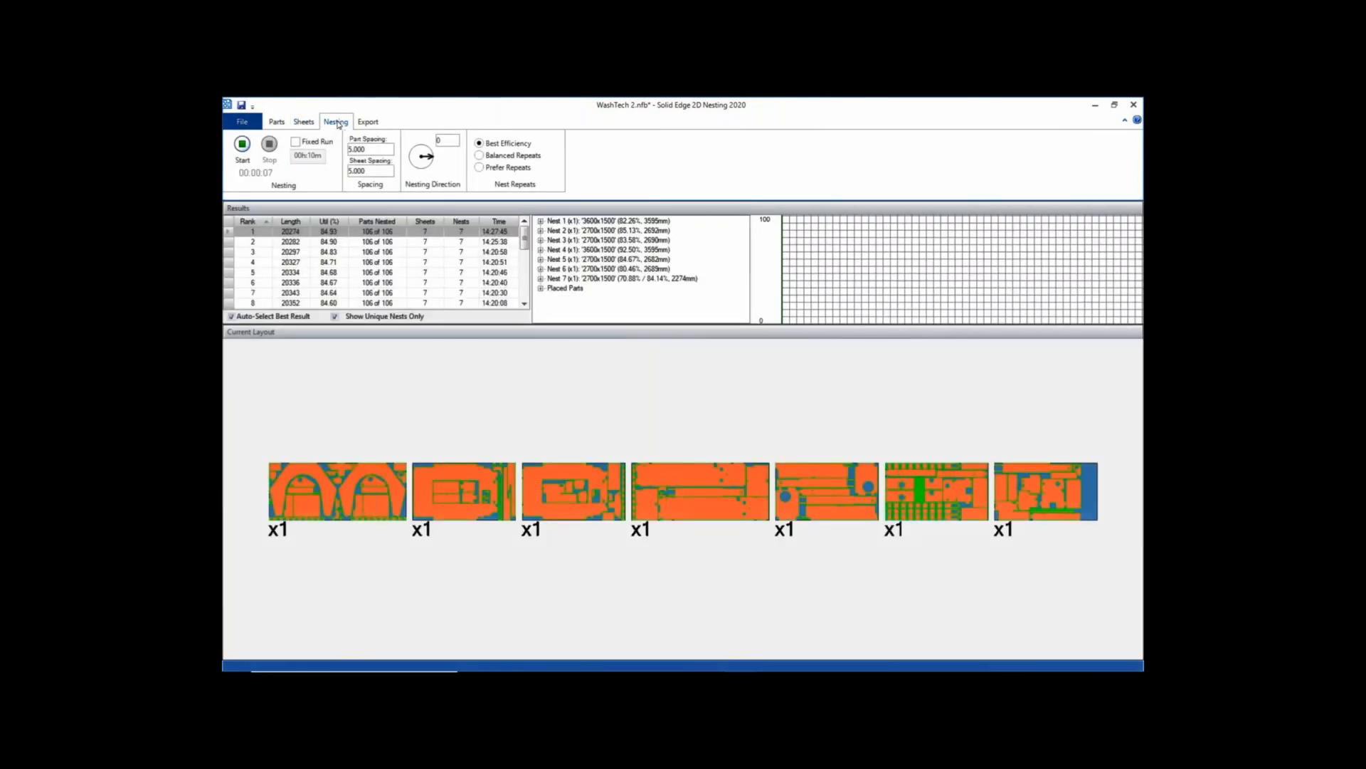
left_click(243, 145)
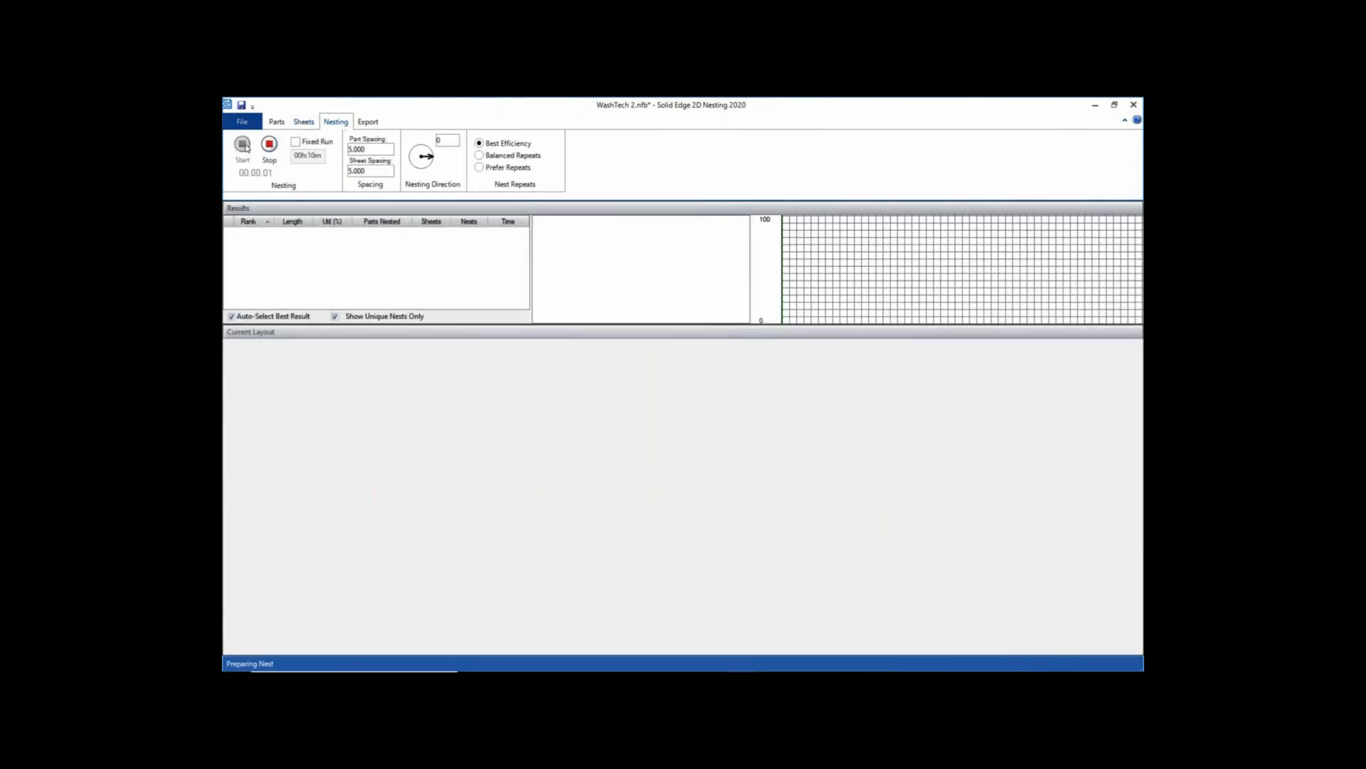
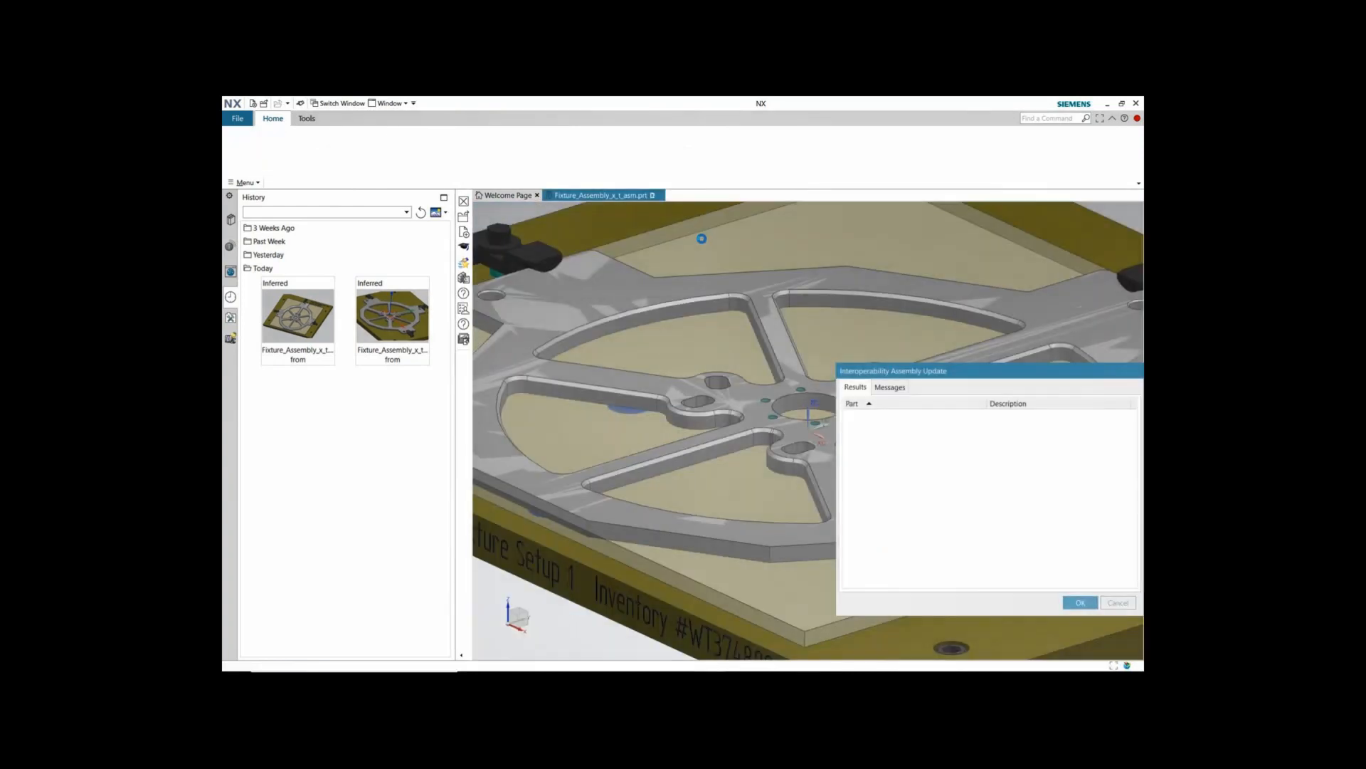
Step: In NX, accept the assembly update and create manufacturing setup Fixture_Assembly_x_t_asm_setup_1.prt from the Prismatic Milling and Hole making template in inches
left_click(1082, 604)
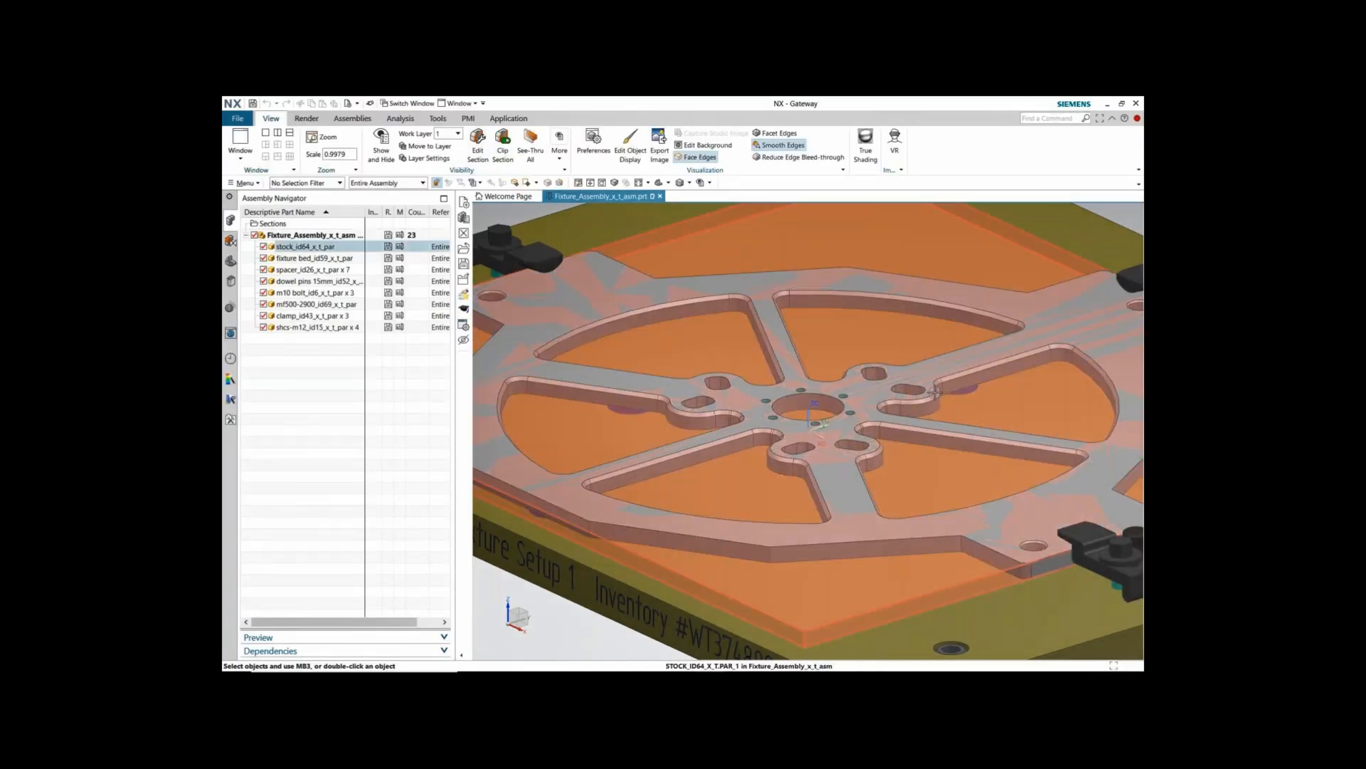
left_click(238, 118)
left_click(243, 139)
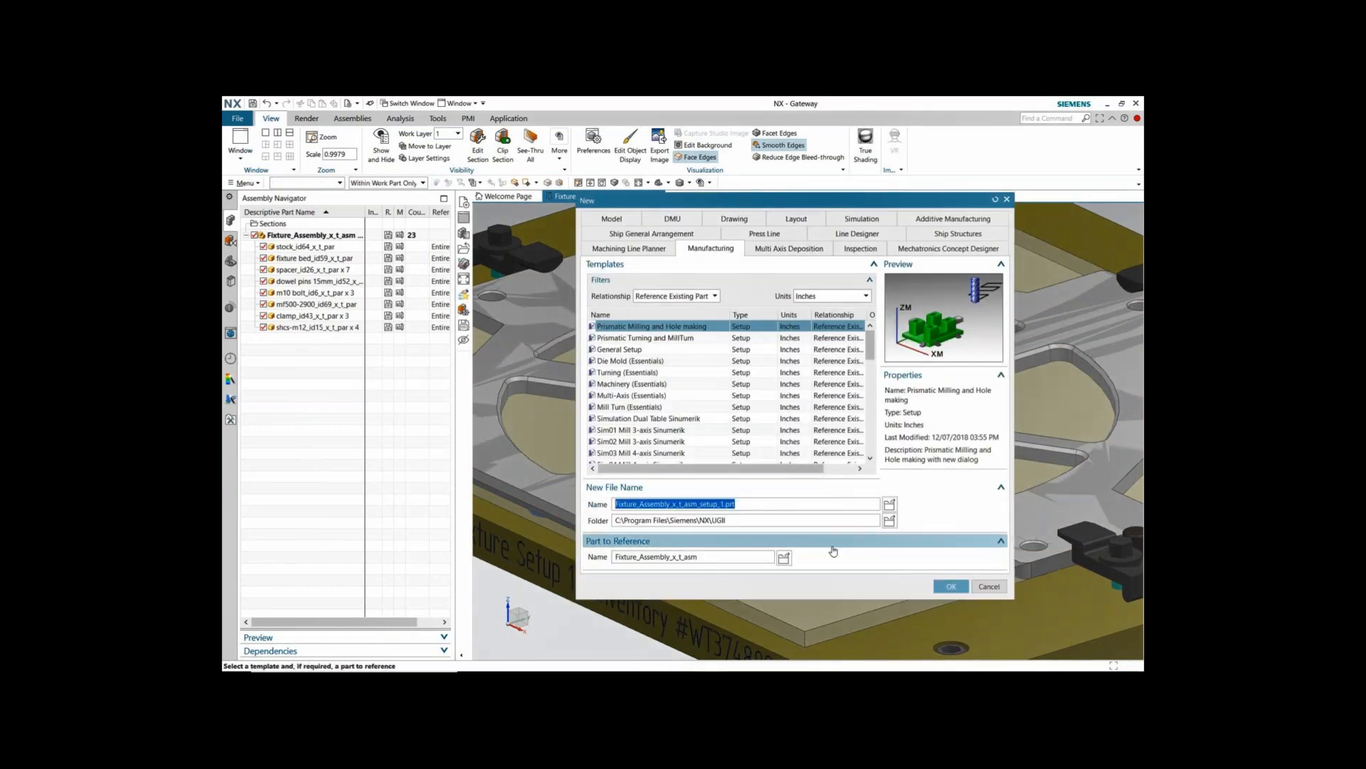
left_click(951, 586)
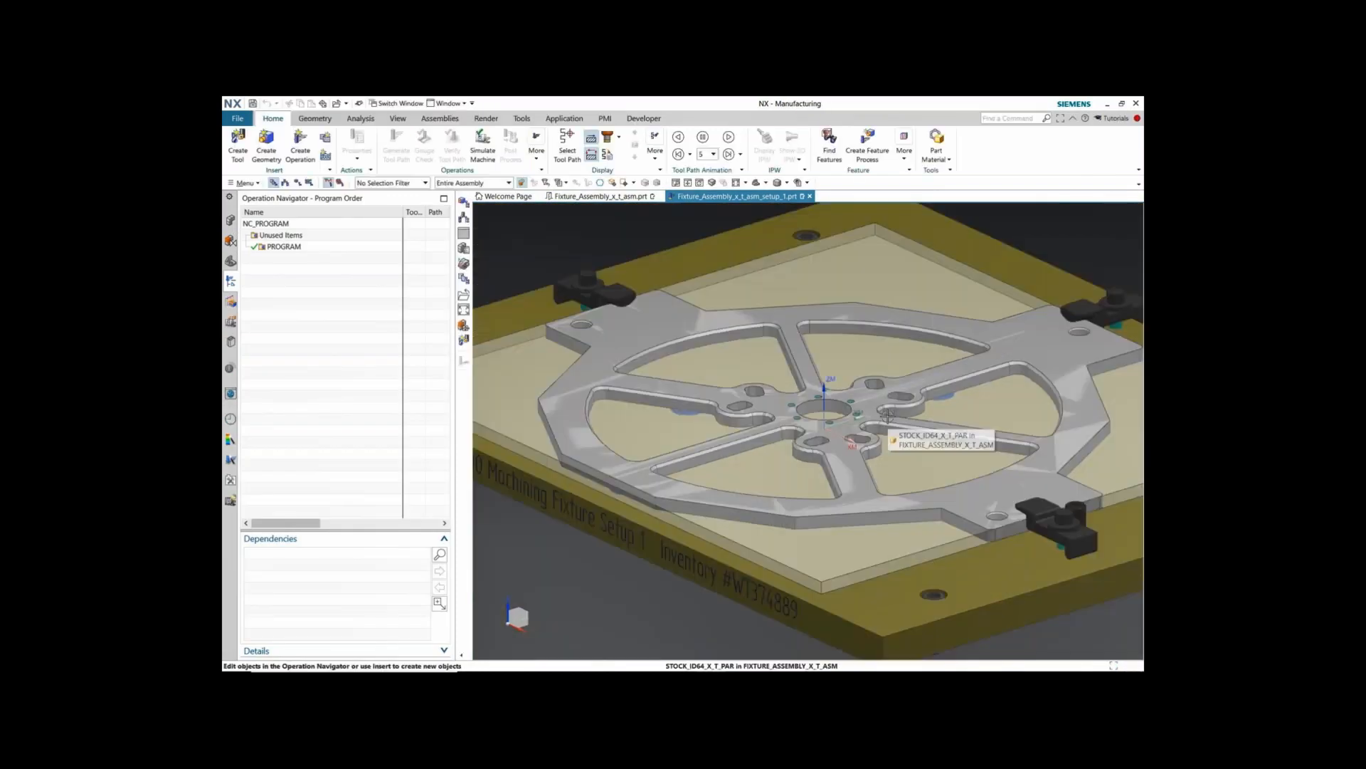
Step: Change the graphics window background to light grey
right_click(1008, 254)
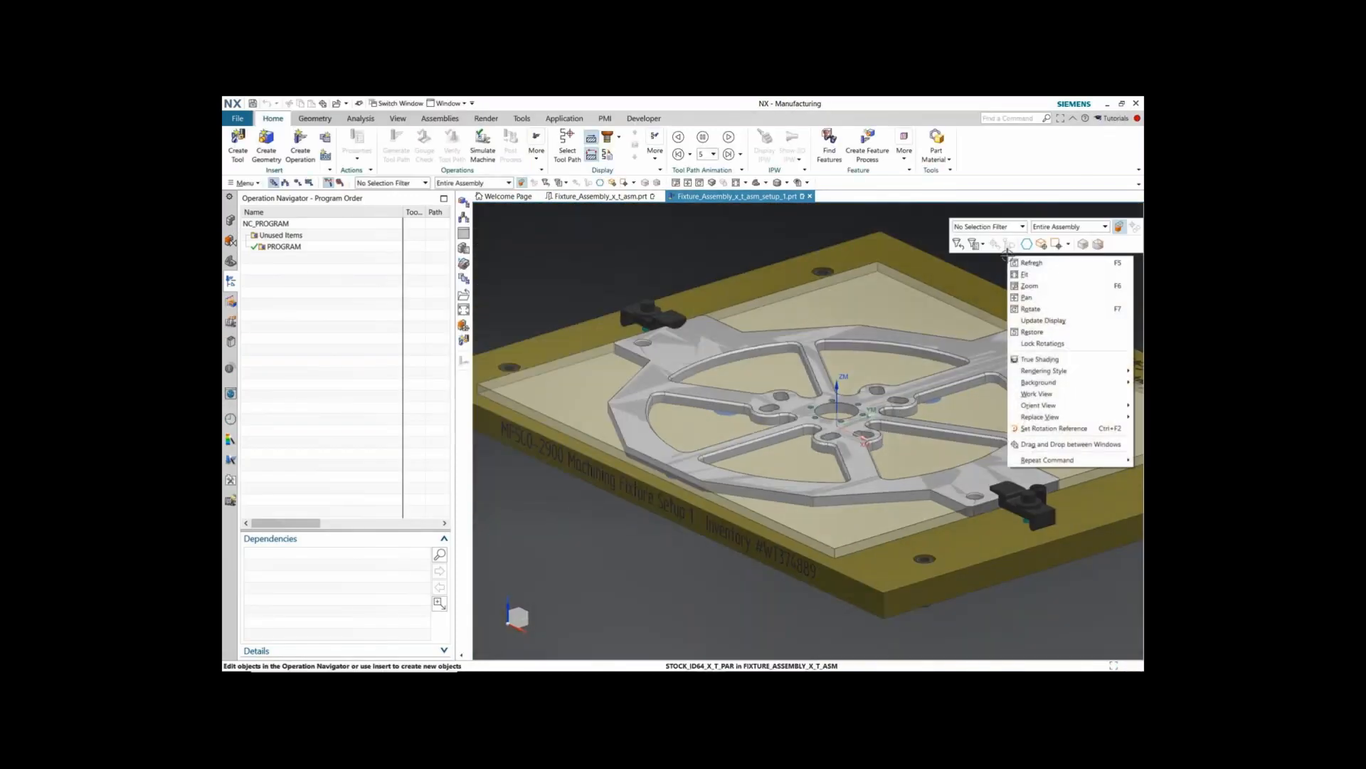
mouse_move(1040, 372)
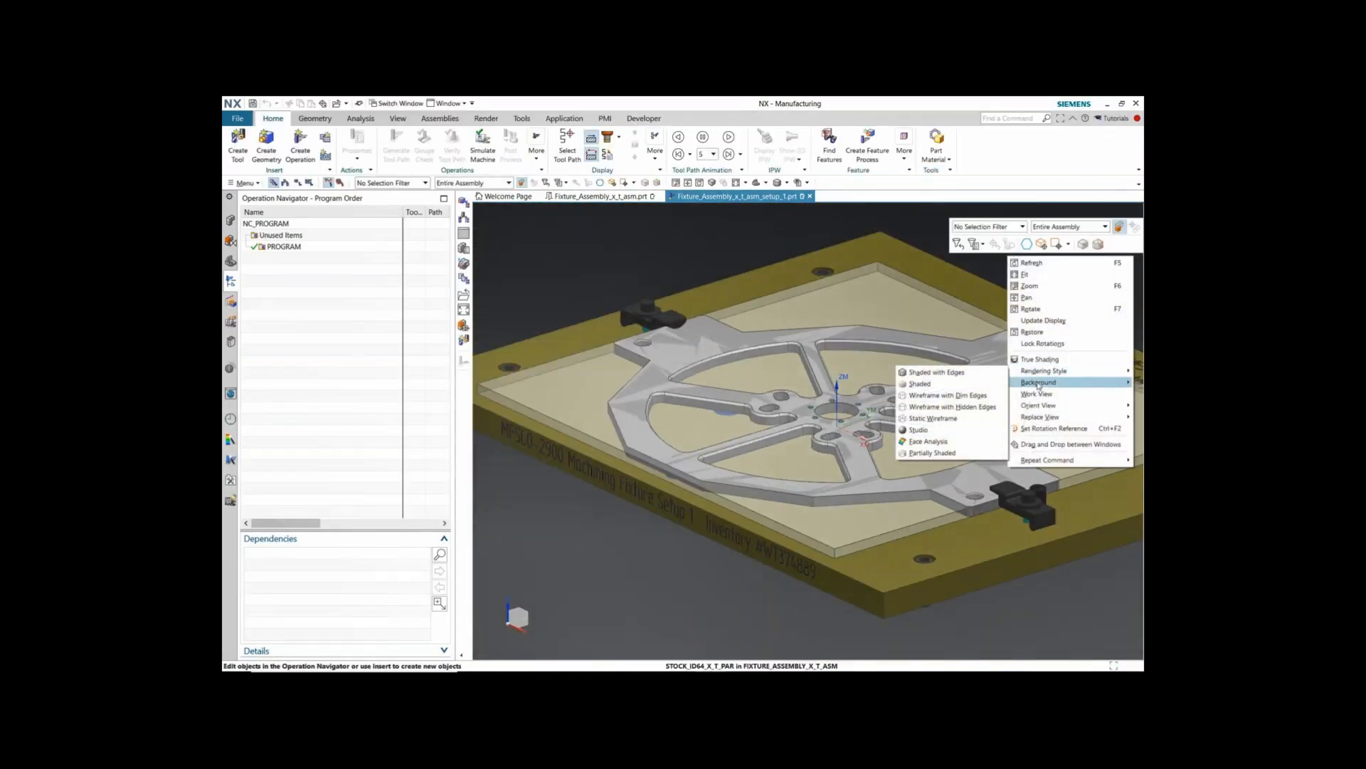
left_click(963, 397)
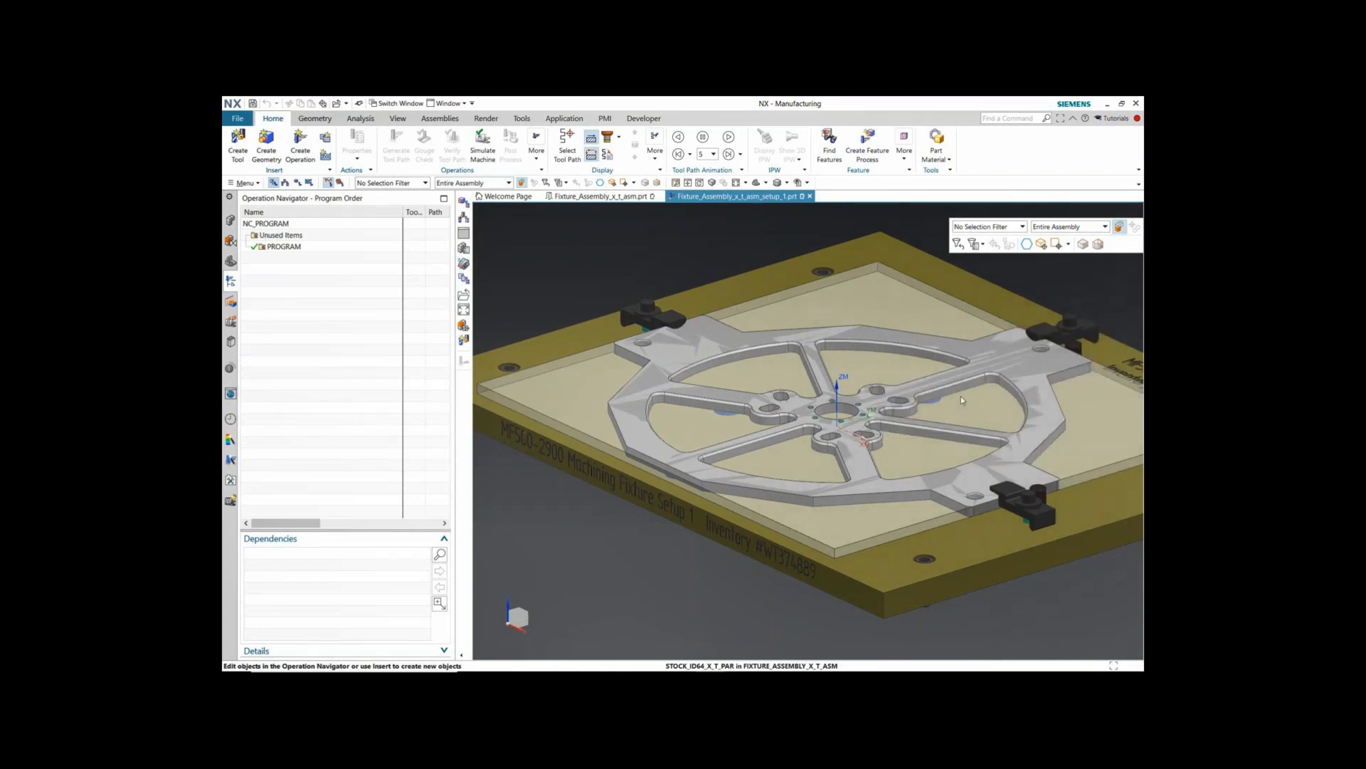
Step: Place the MCS_MAIN machine coordinate system at the arc centre of the MF500-2900 part's central hole
left_click(297, 183)
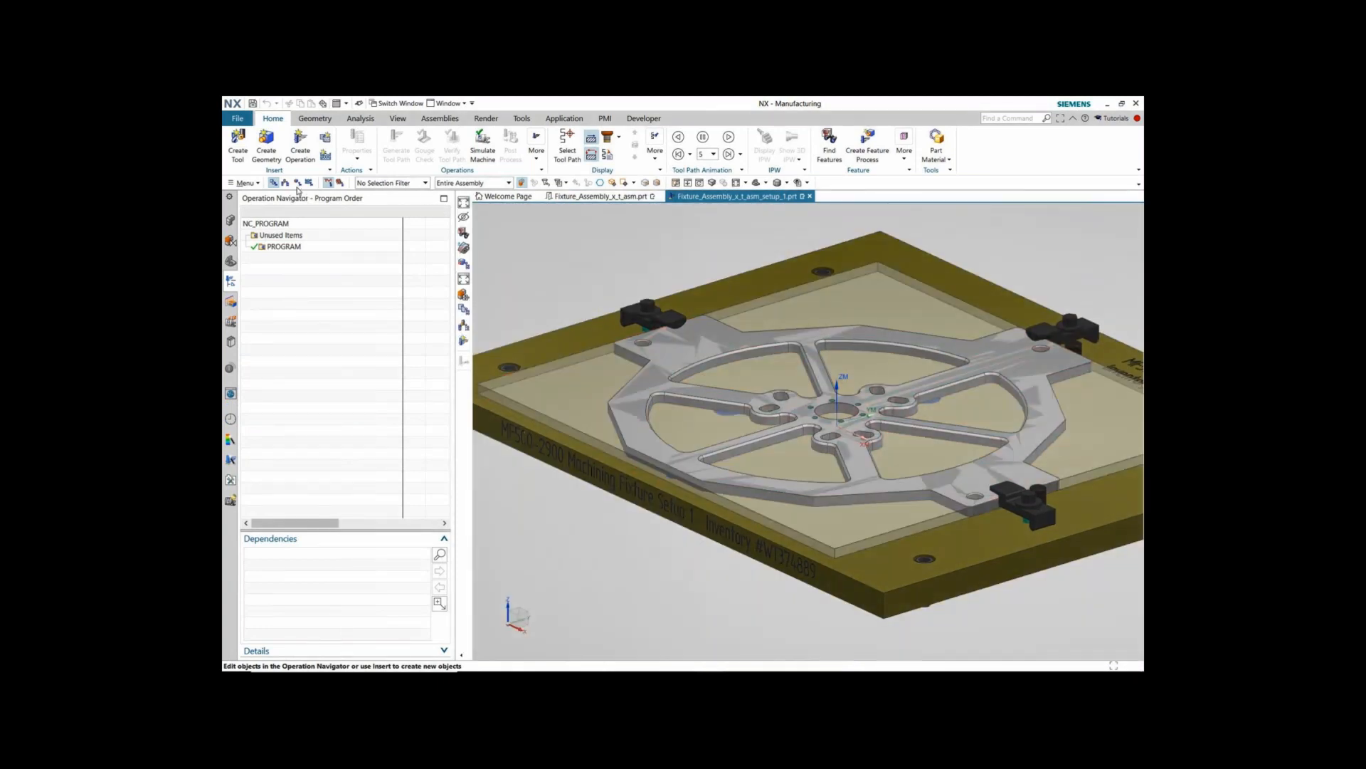
left_click(246, 247)
double_click(274, 247)
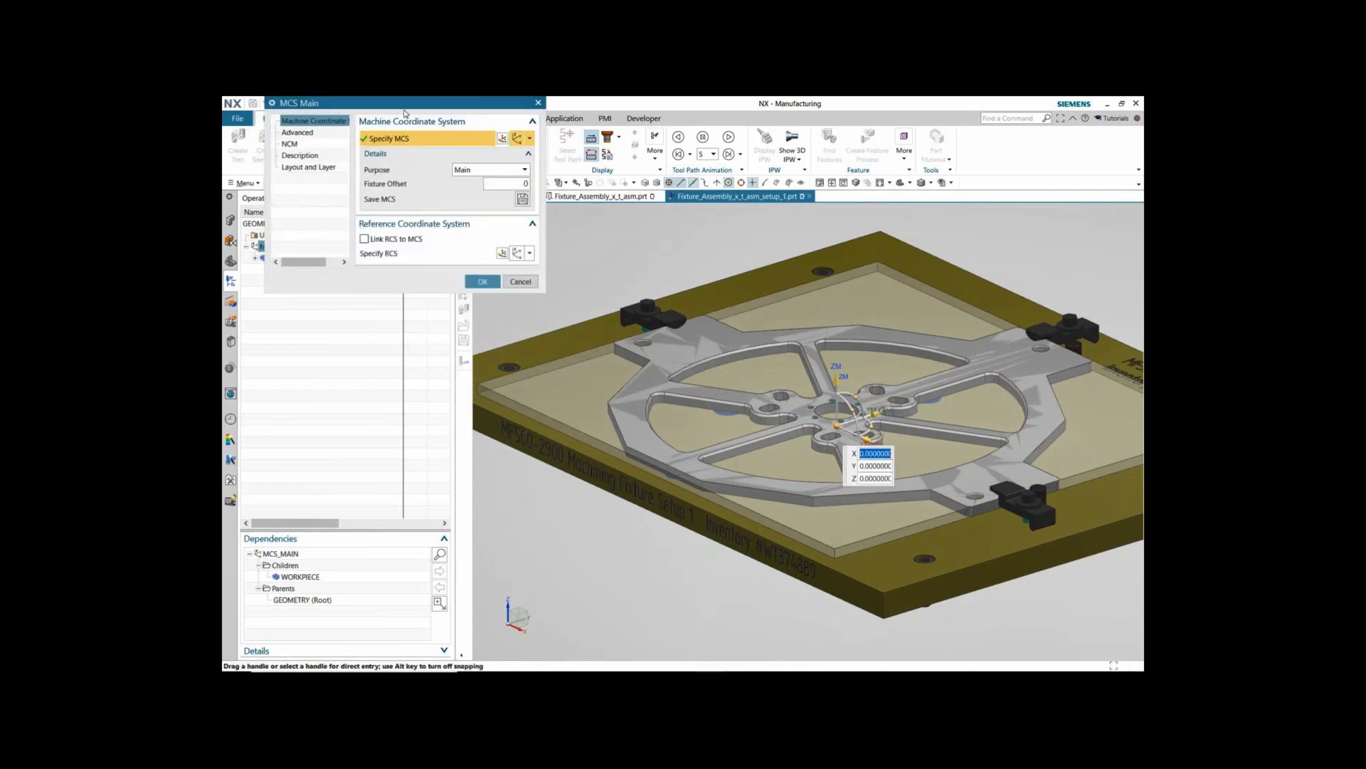
left_click_drag(404, 109, 394, 215)
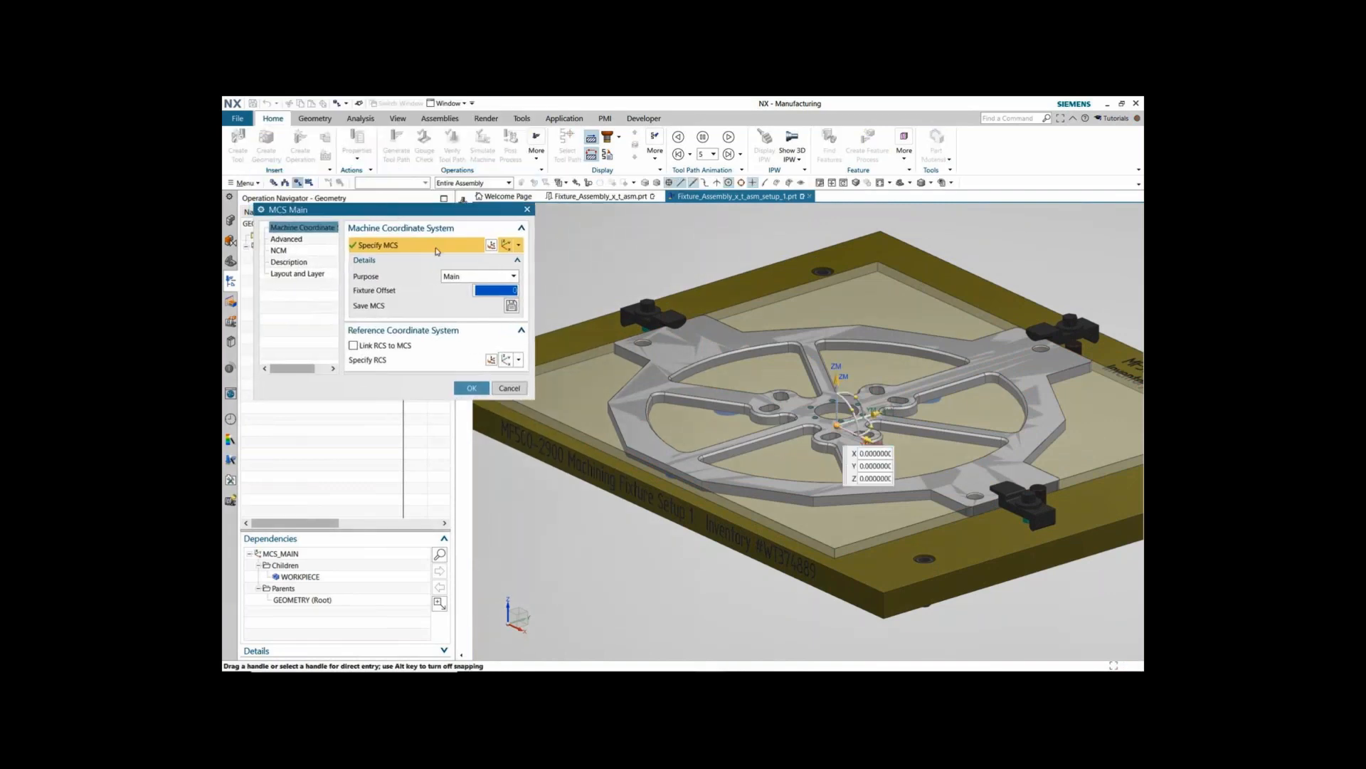
left_click(820, 405)
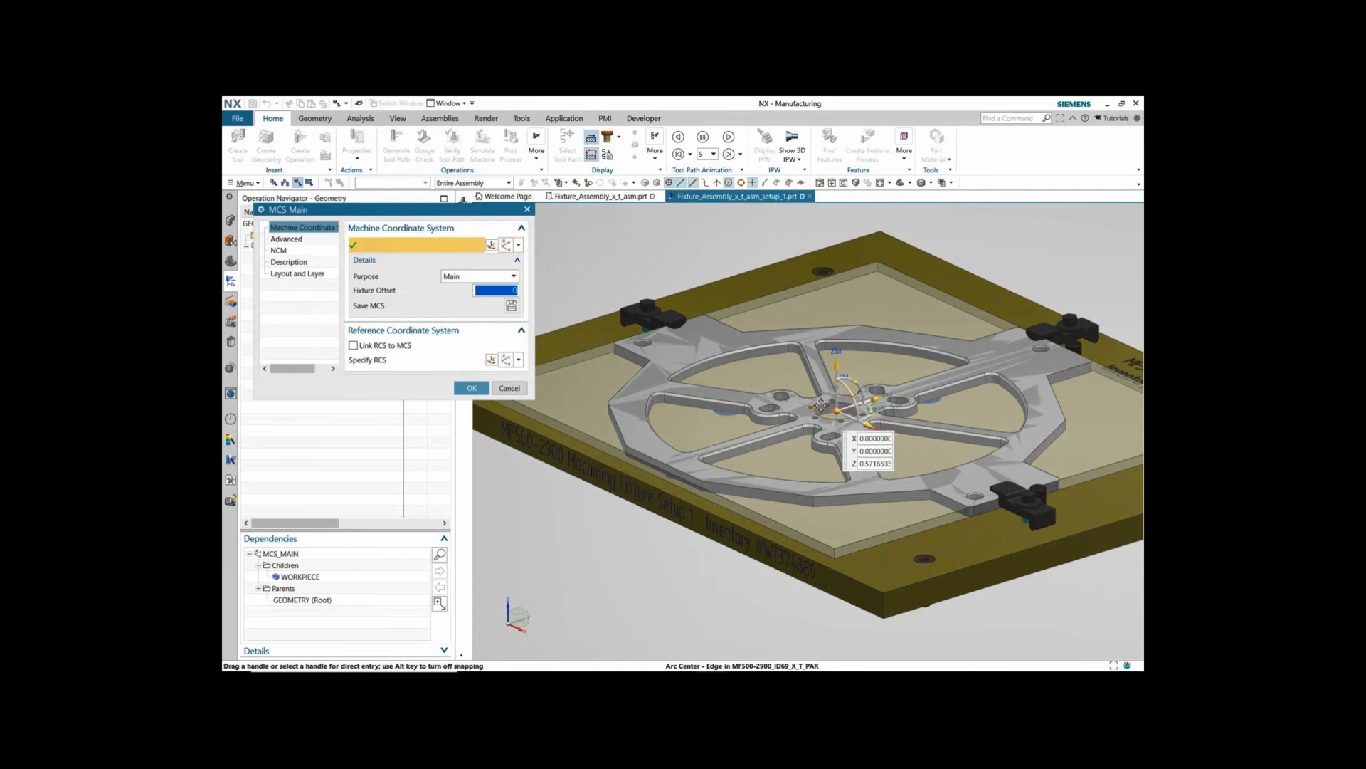
left_click(471, 388)
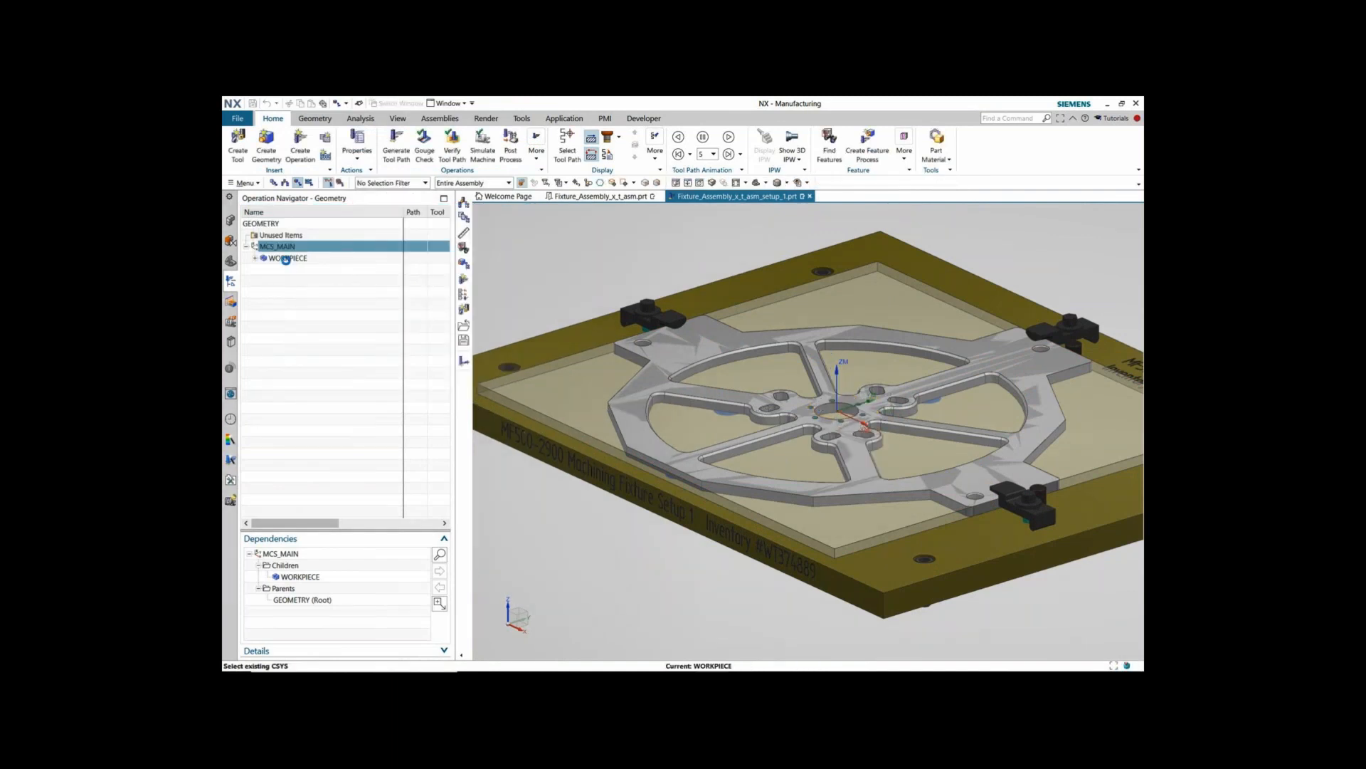
Step: Specify the MF500-2900 solid body as the part geometry of the WORKPIECE
double_click(285, 259)
left_click(470, 402)
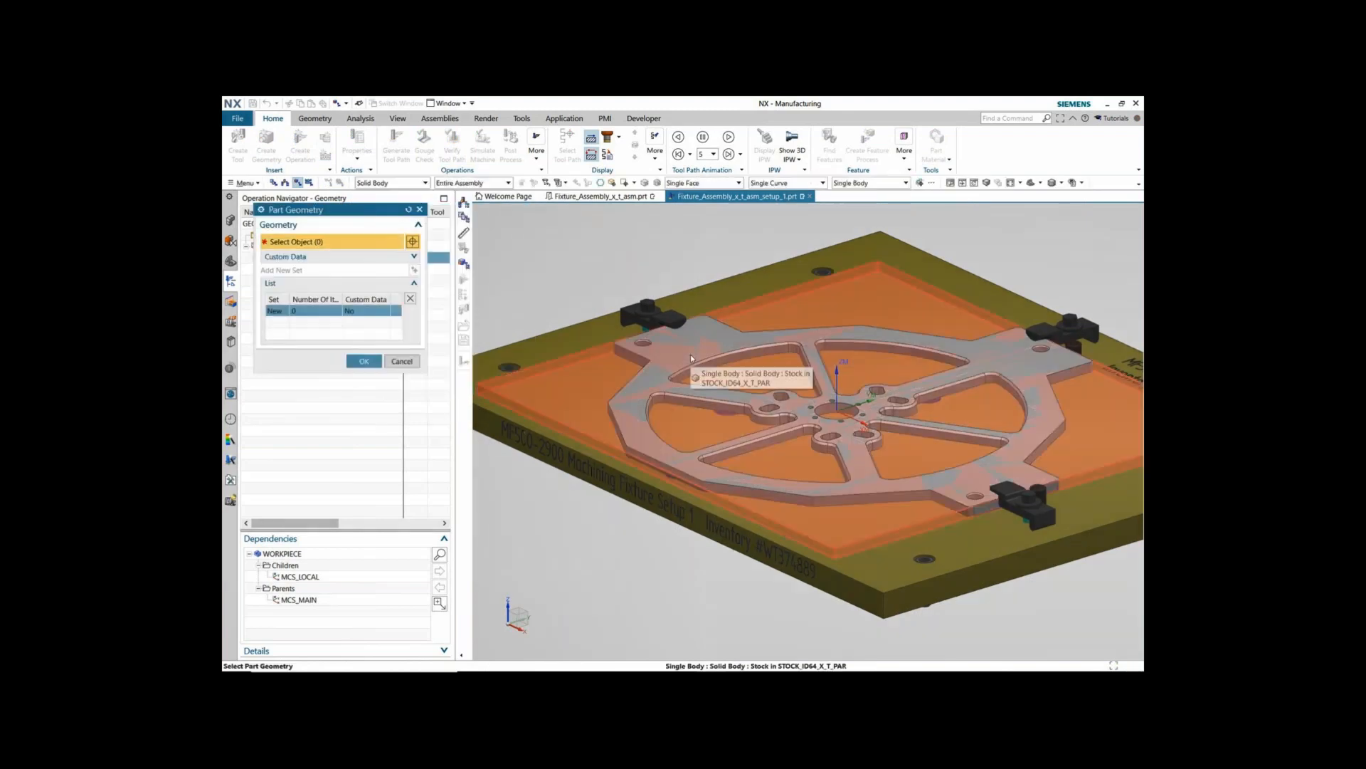
left_click(691, 354)
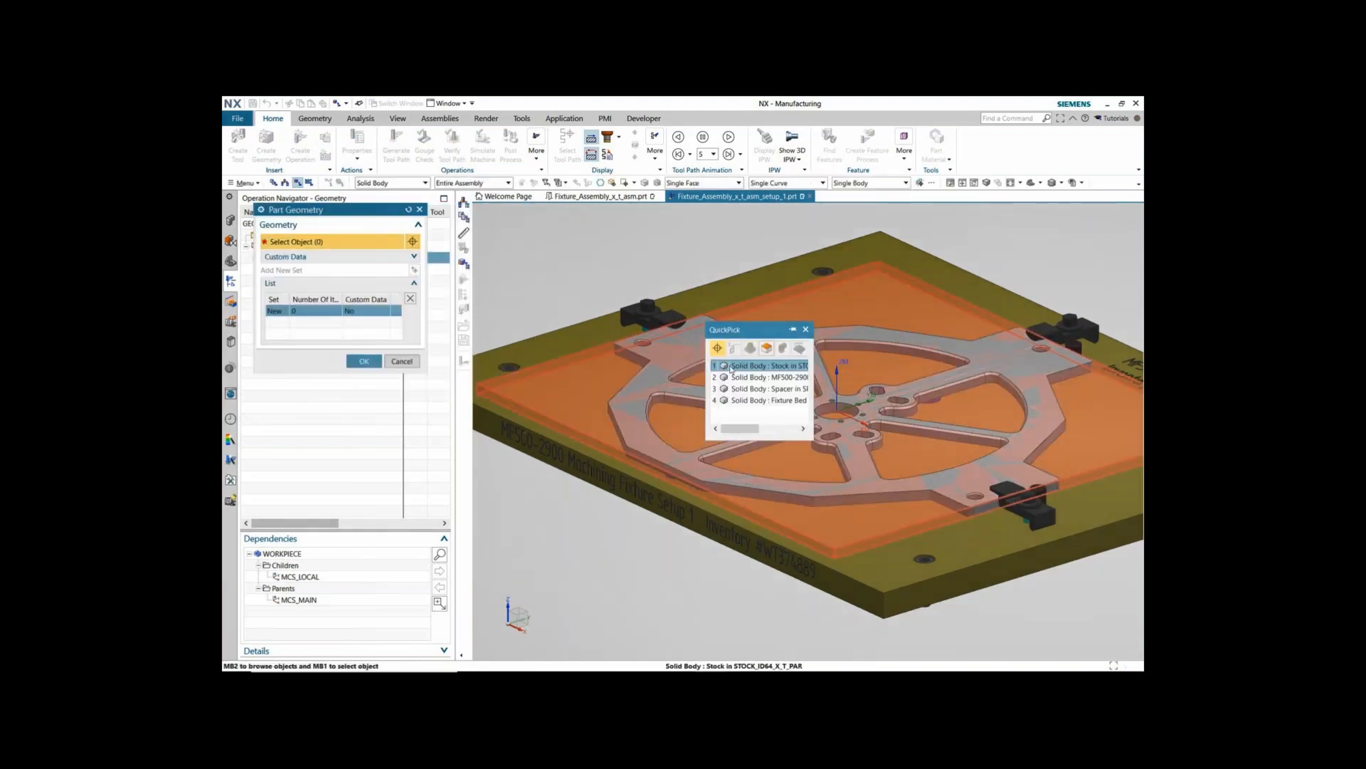
left_click(742, 378)
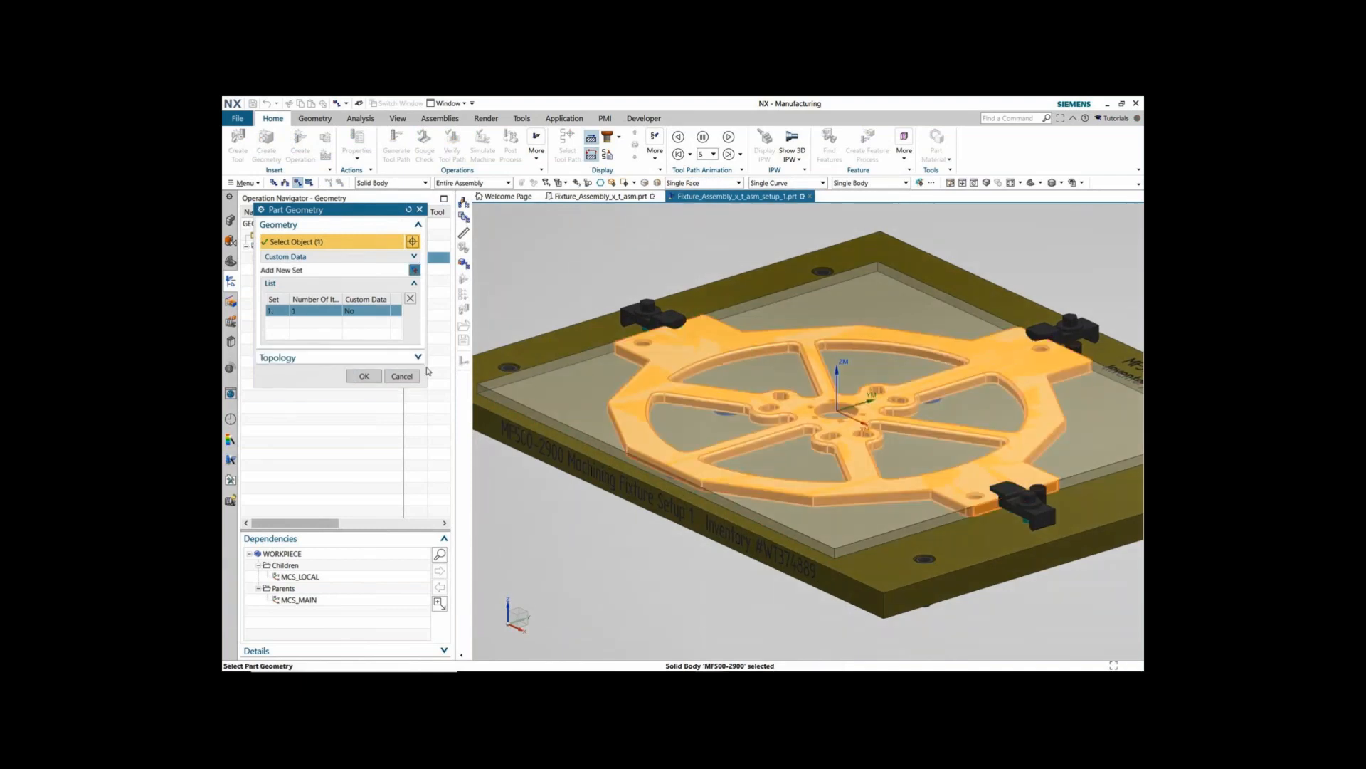
left_click(364, 376)
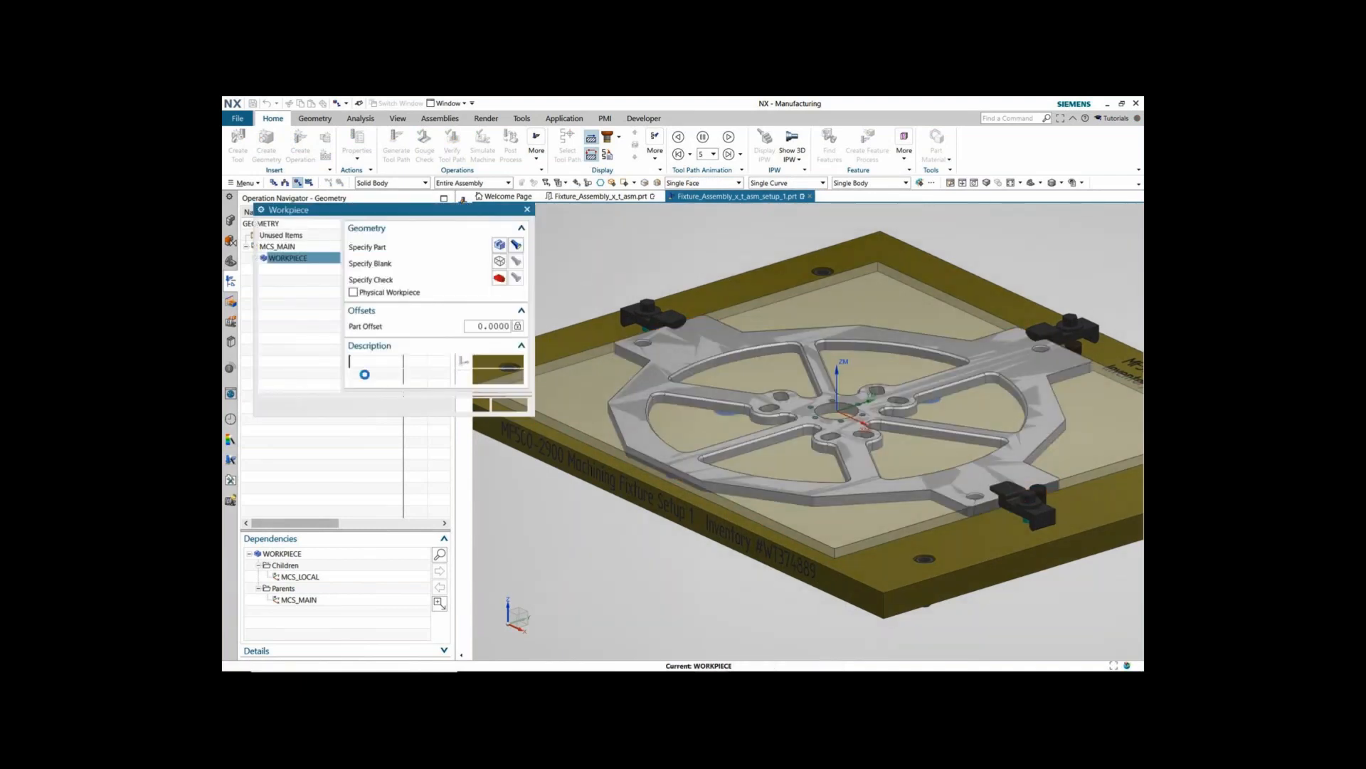
Step: Define the WORKPIECE blank as a Part Outline and assign the material HSM ALUMINUM 7079 HIGH TENSILE
left_click(500, 261)
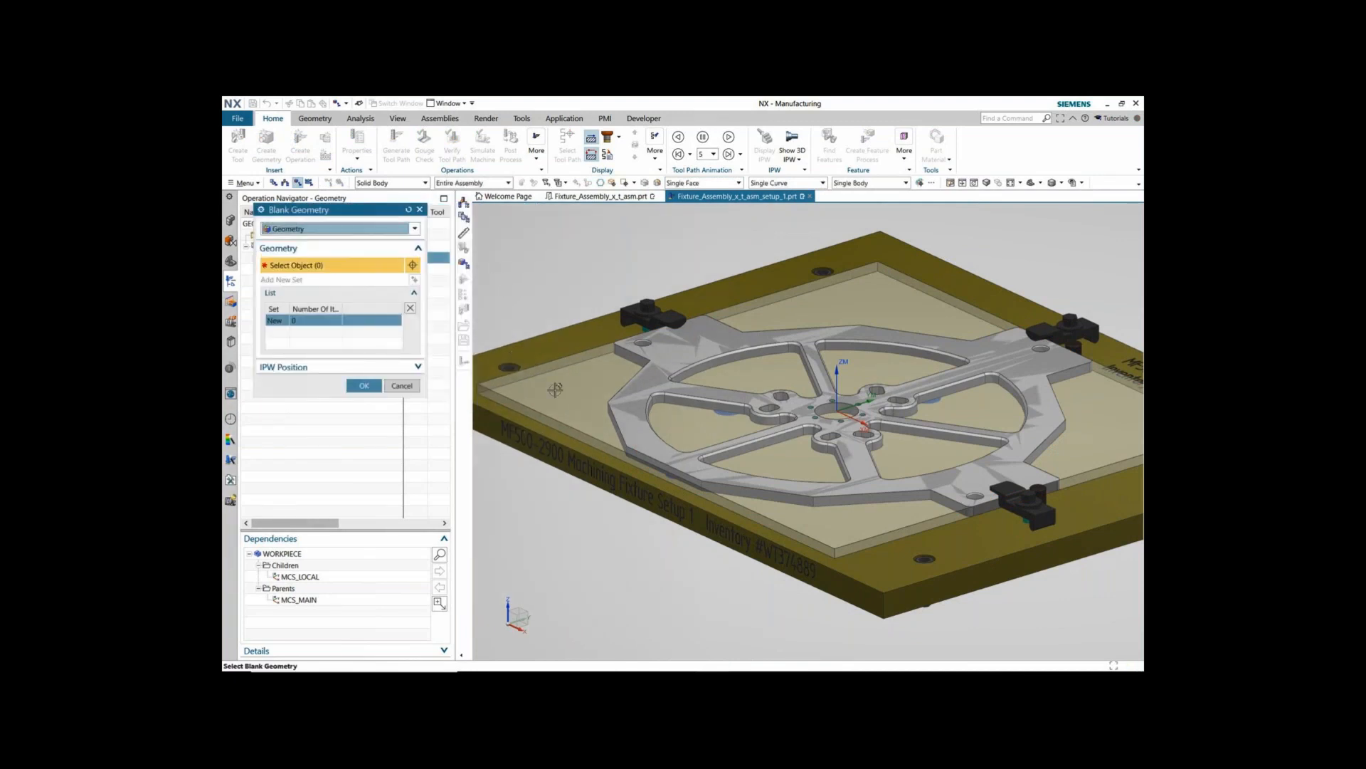
left_click(324, 230)
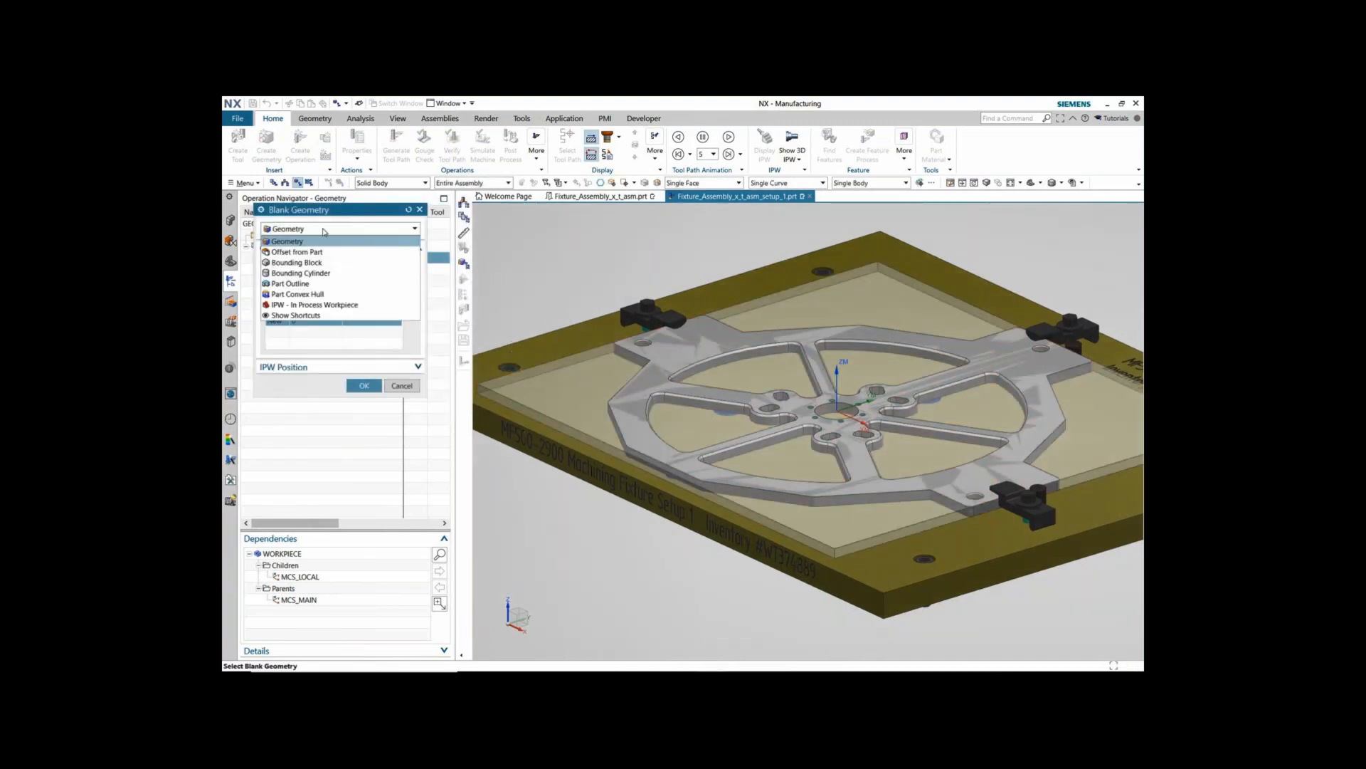
left_click(314, 284)
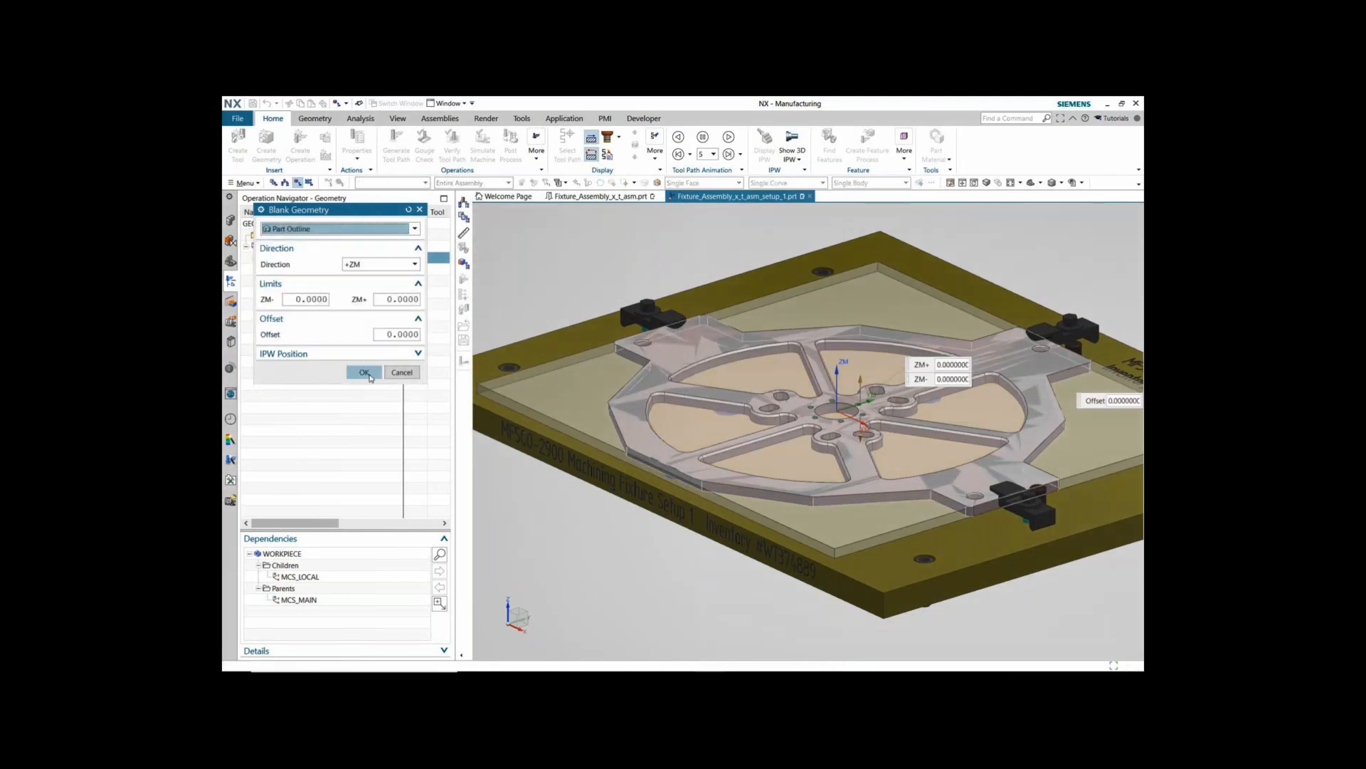
left_click(364, 372)
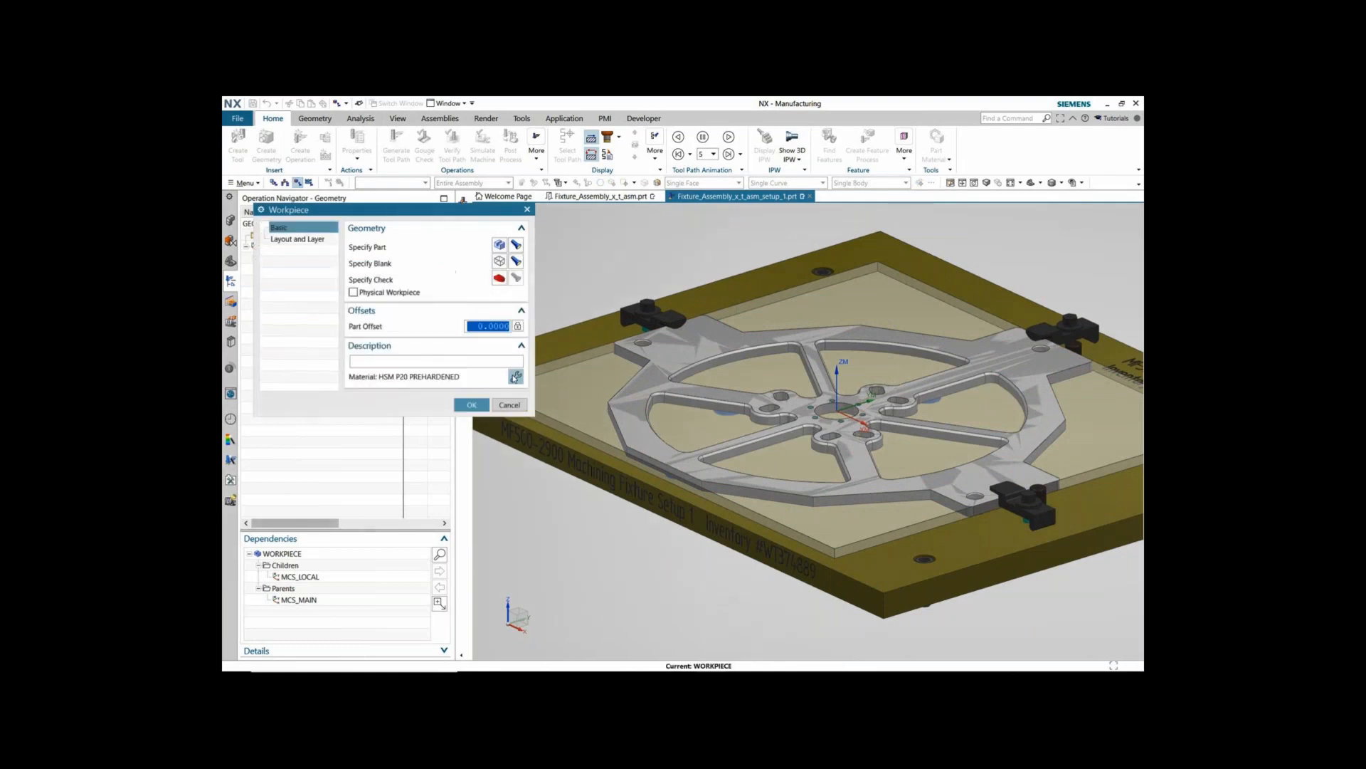
left_click(516, 375)
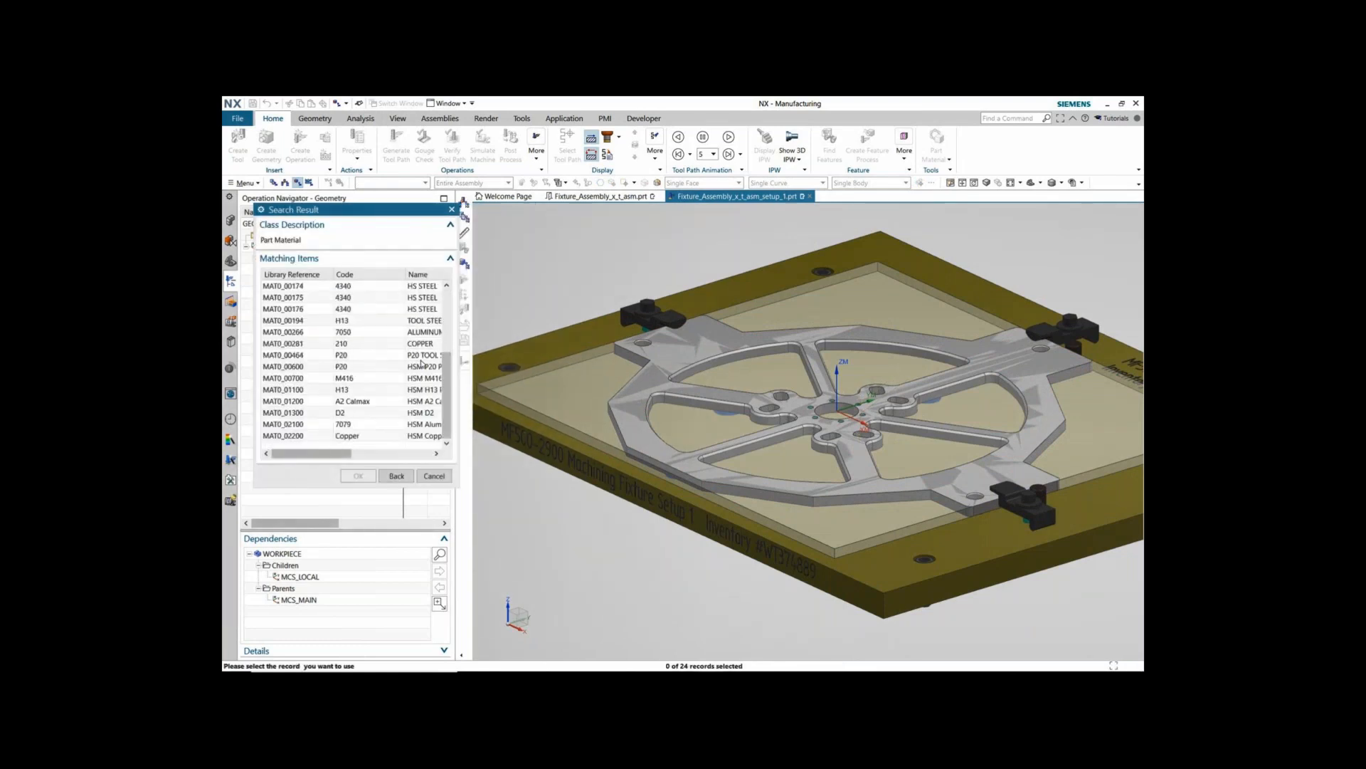
double_click(343, 430)
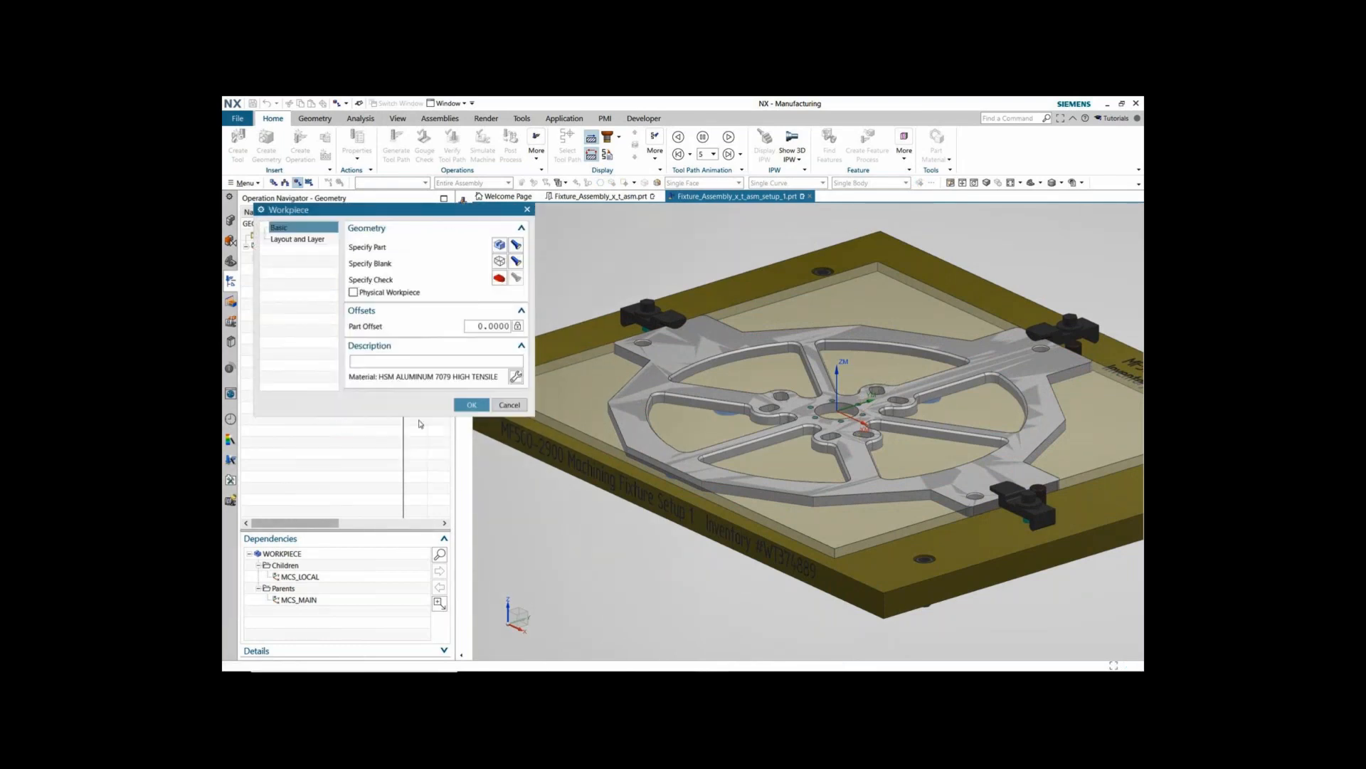
left_click(467, 405)
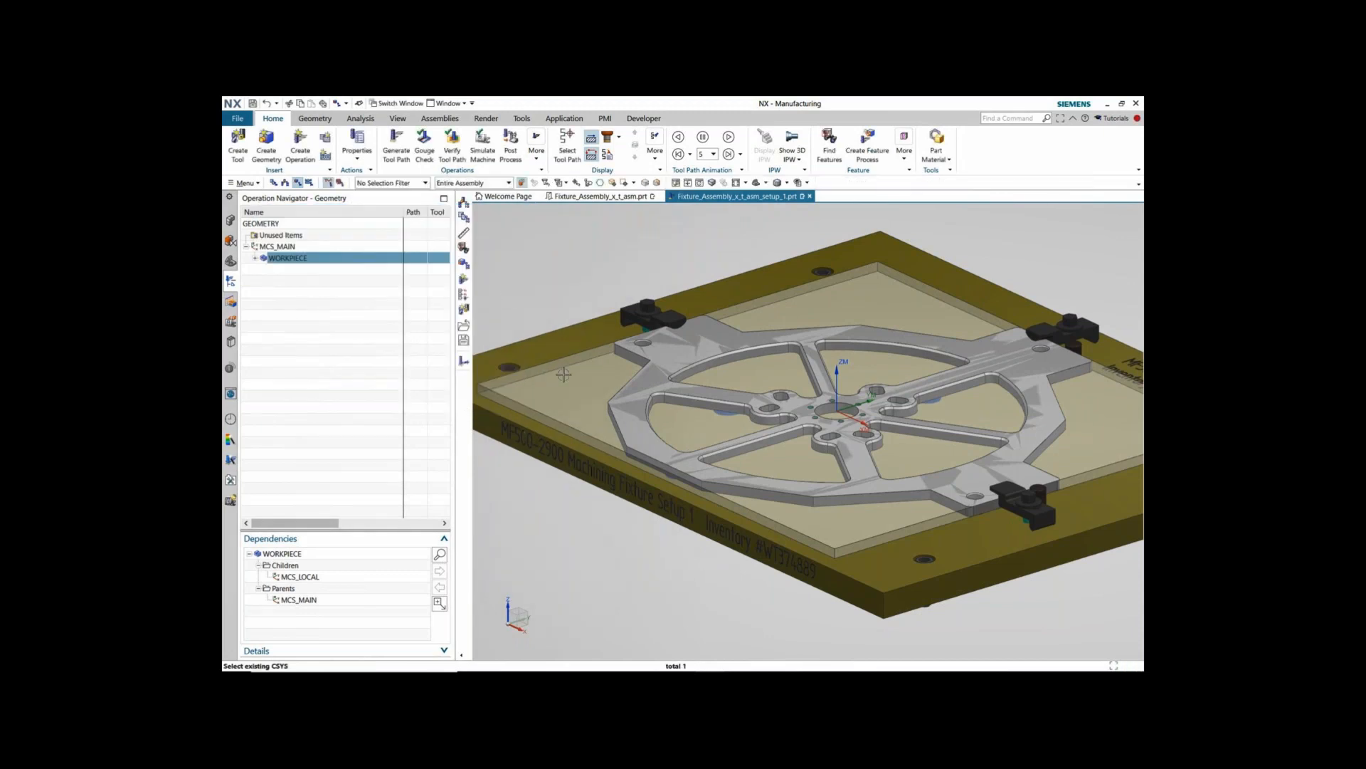
Step: Hide the transparent stock plate surrounding the MF500-2900 part
left_click(564, 375)
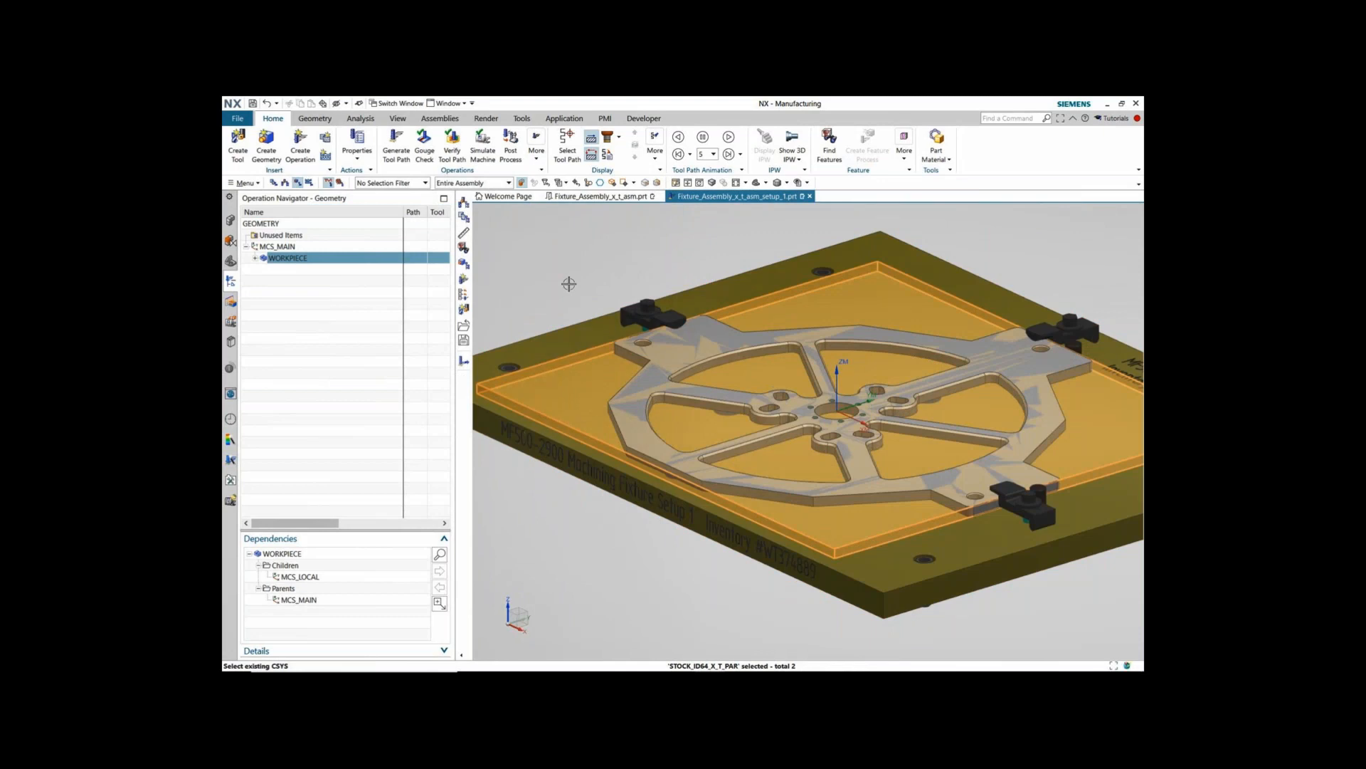
key("Escape")
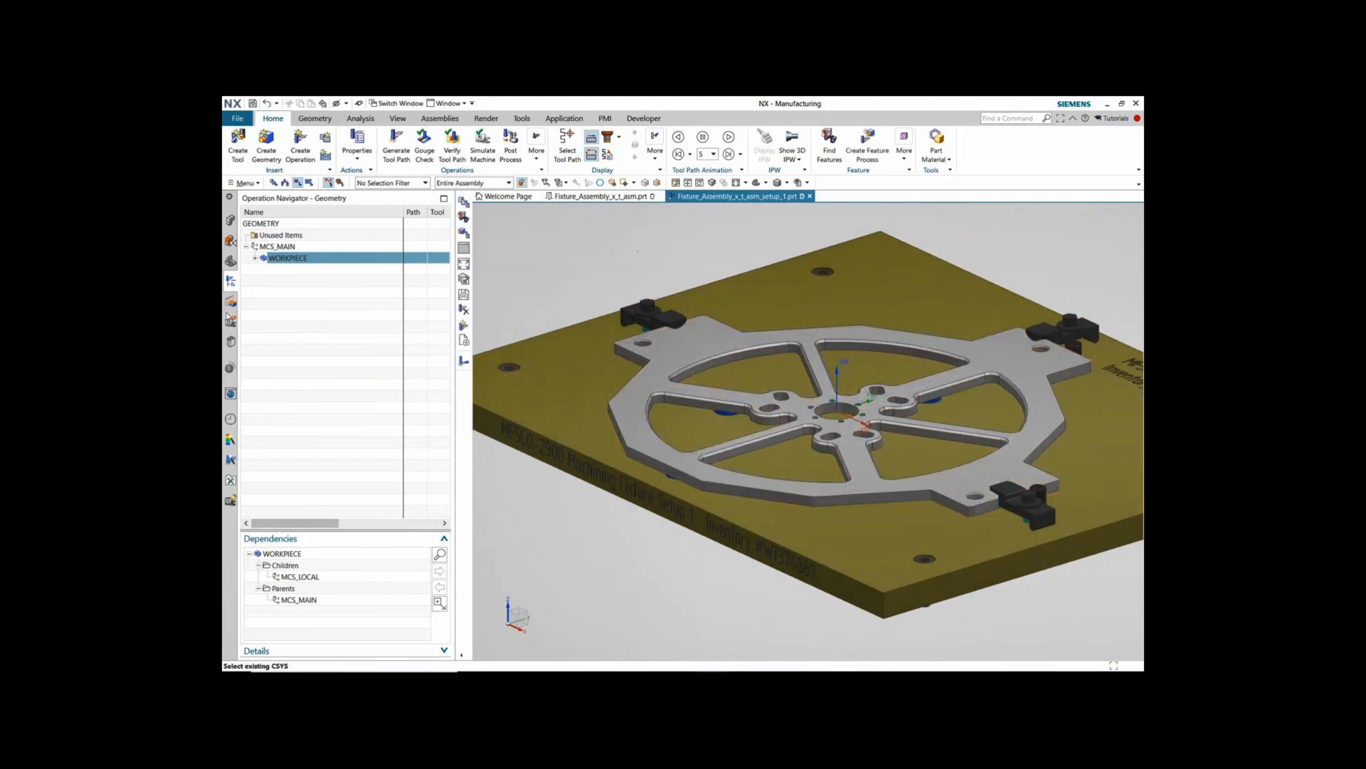
Step: Find the workpiece's machining features by Parametric Recognition, with the access vector normal to the part's upper face, and accept all recognized features
left_click(232, 300)
right_click(291, 530)
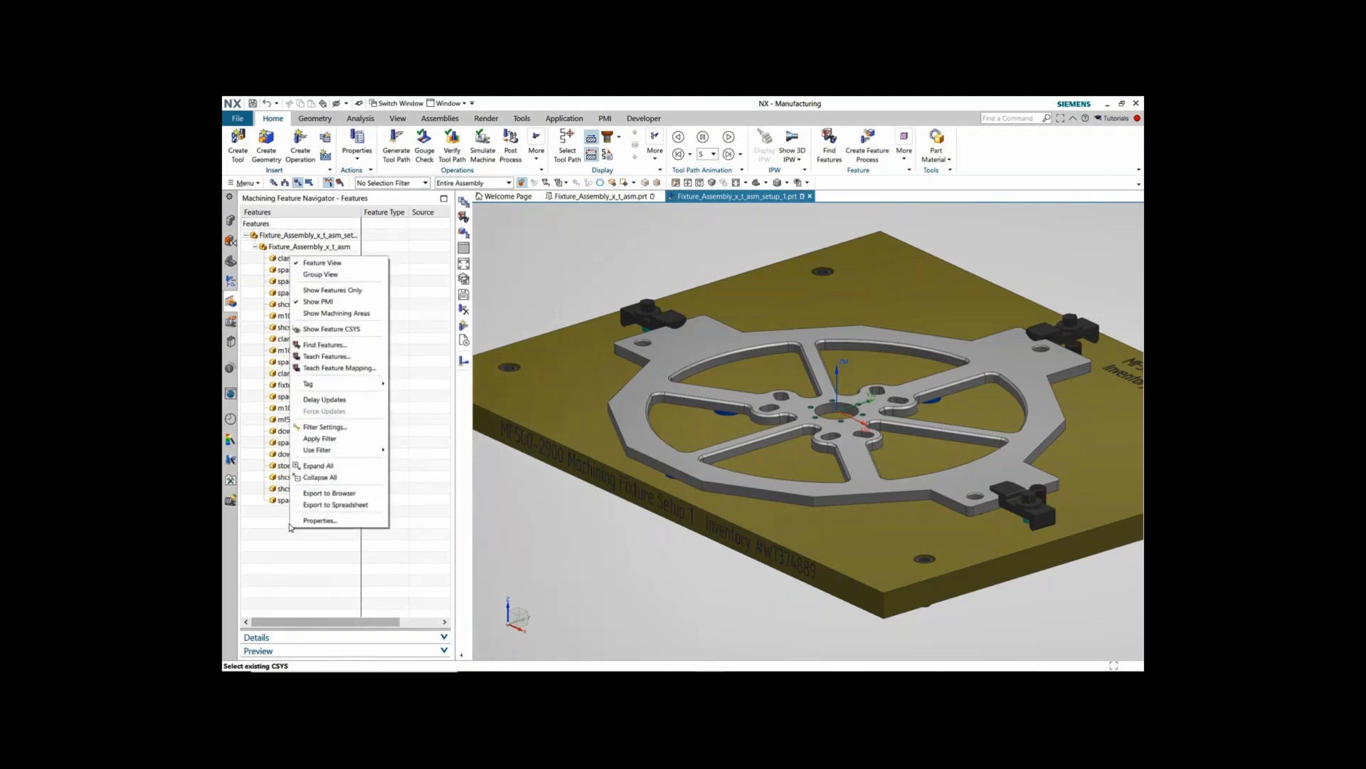
left_click(335, 348)
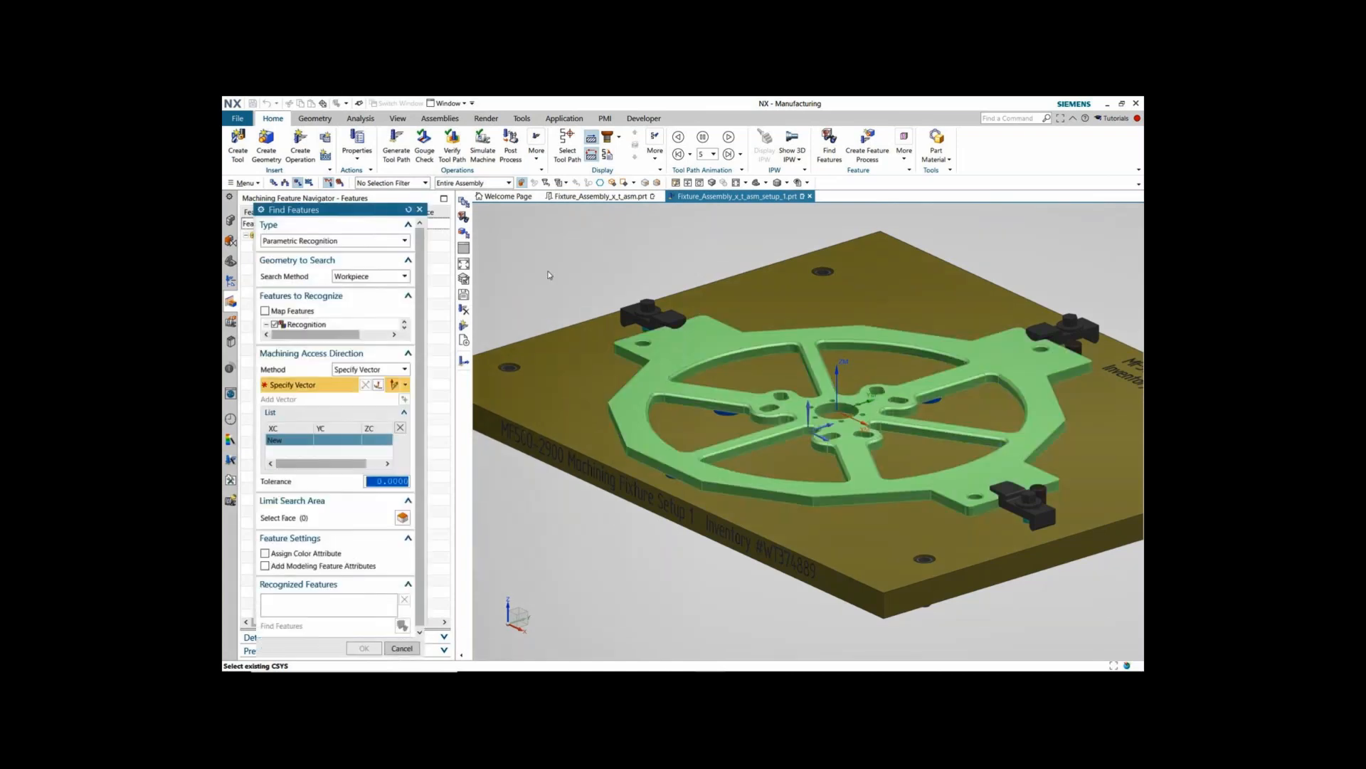
left_click(665, 363)
left_click_drag(332, 209, 331, 145)
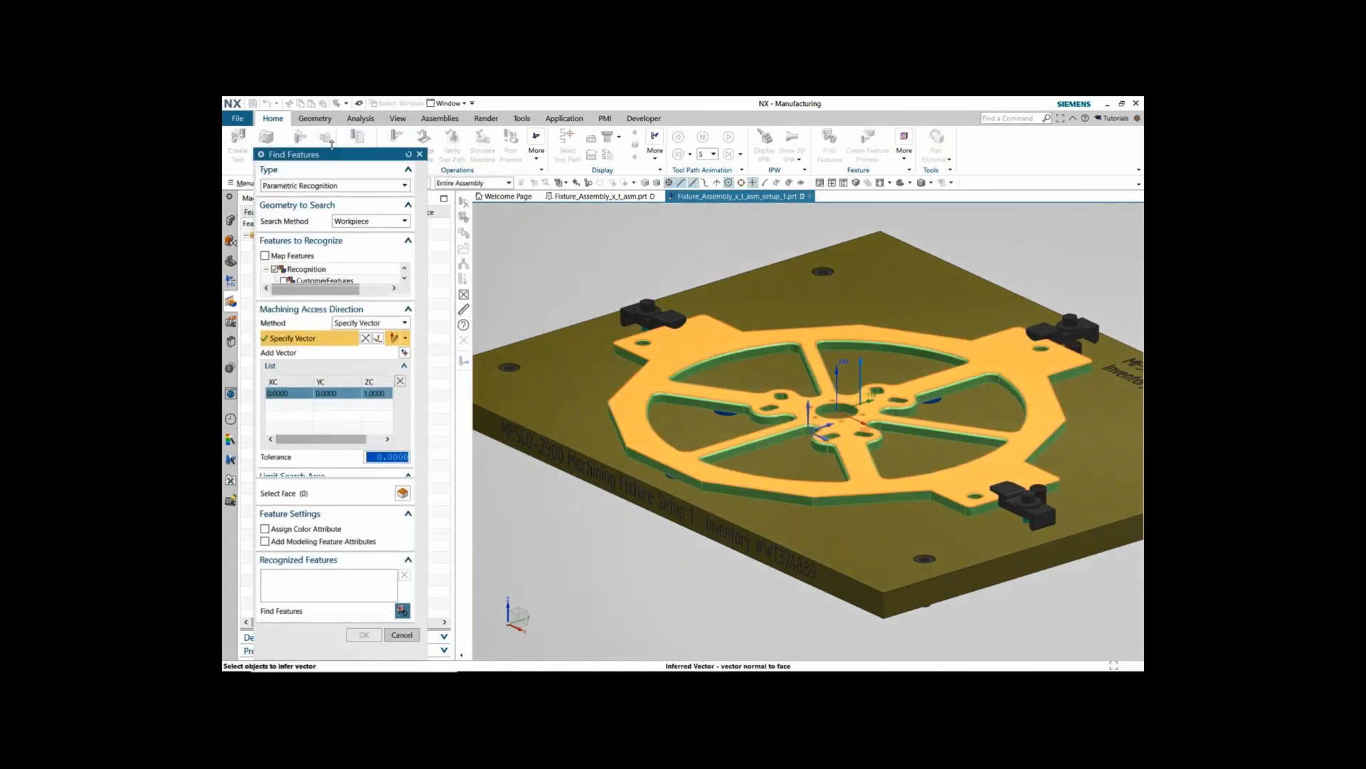
scroll(358, 265, "down", 1)
scroll(358, 264, "down", 1)
scroll(357, 264, "down", 4)
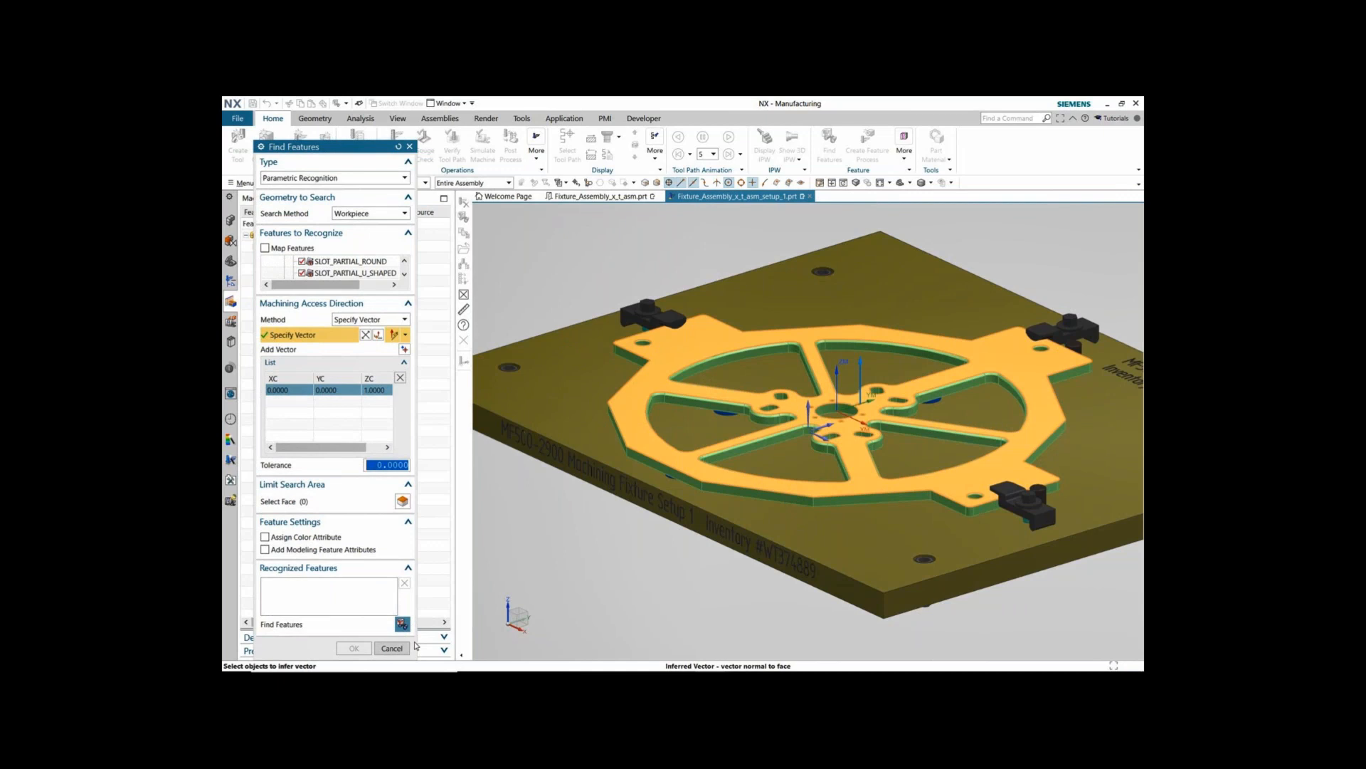
left_click(402, 624)
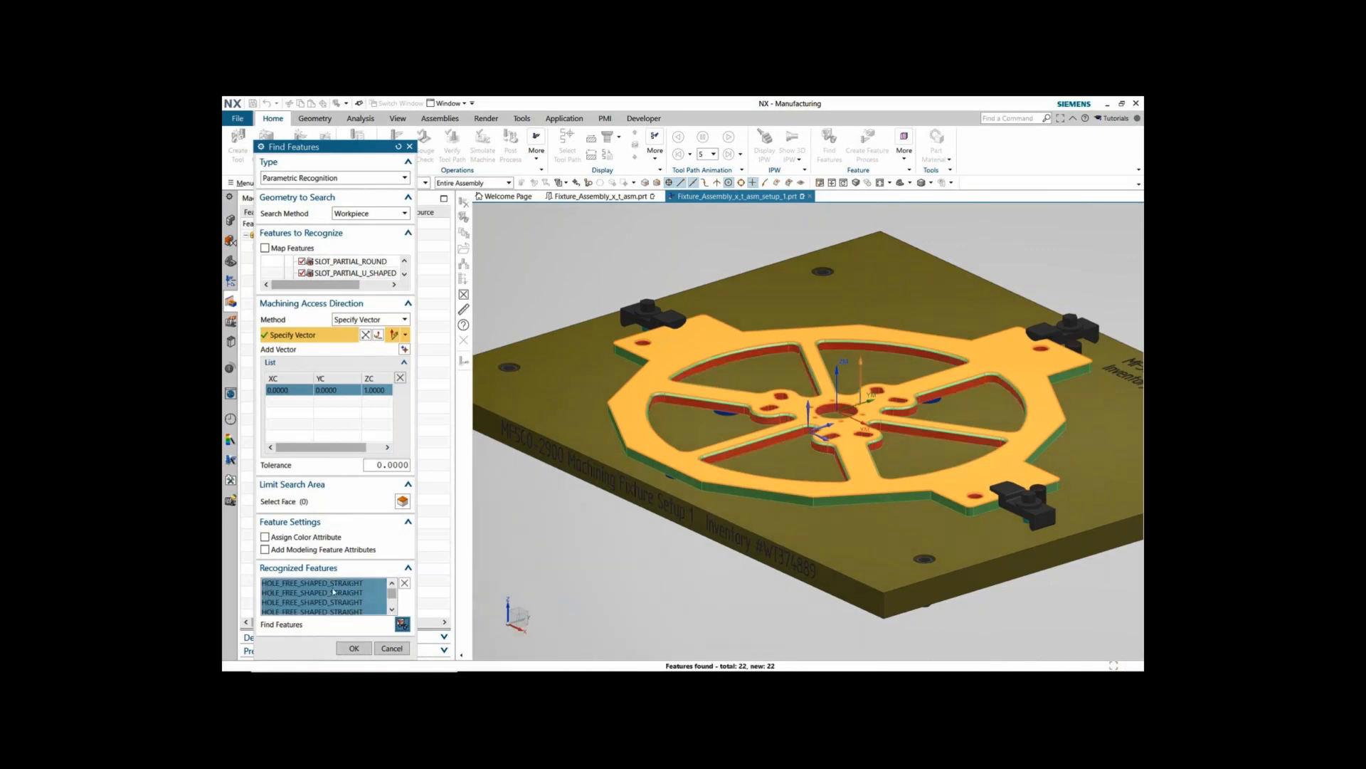
left_click(332, 586)
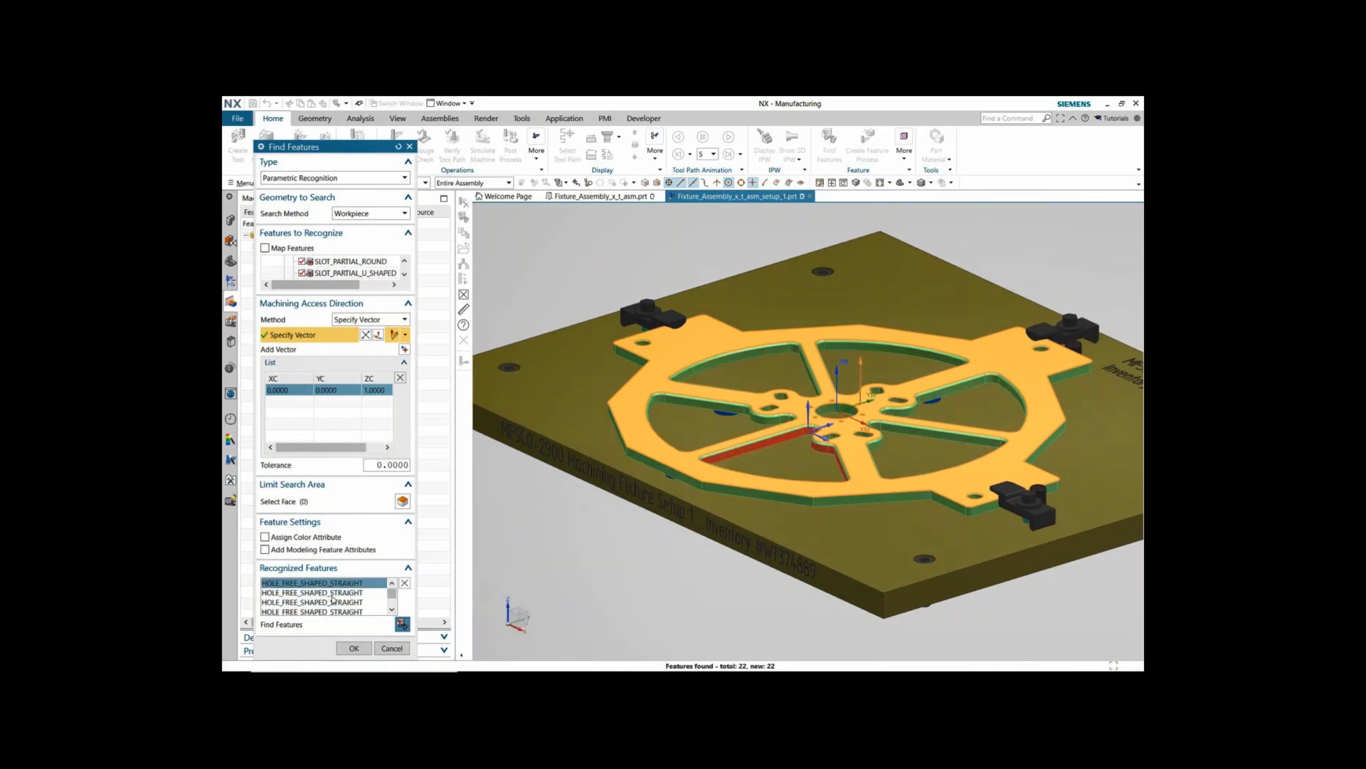
left_click(332, 595)
left_click(353, 648)
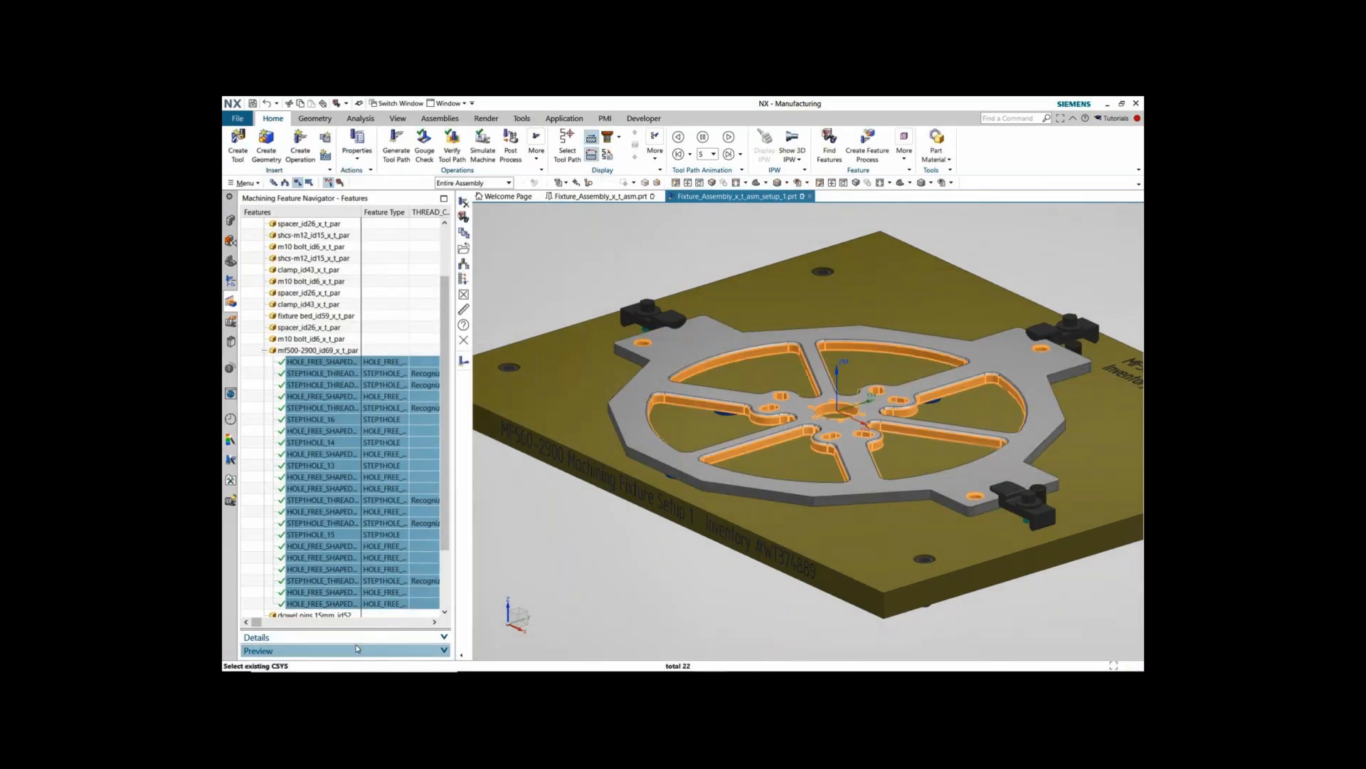
Step: Create rule-based feature processes for all recognized features with the MillDrill knowledge library, placing them under the WORKPIECE geometry
right_click(331, 378)
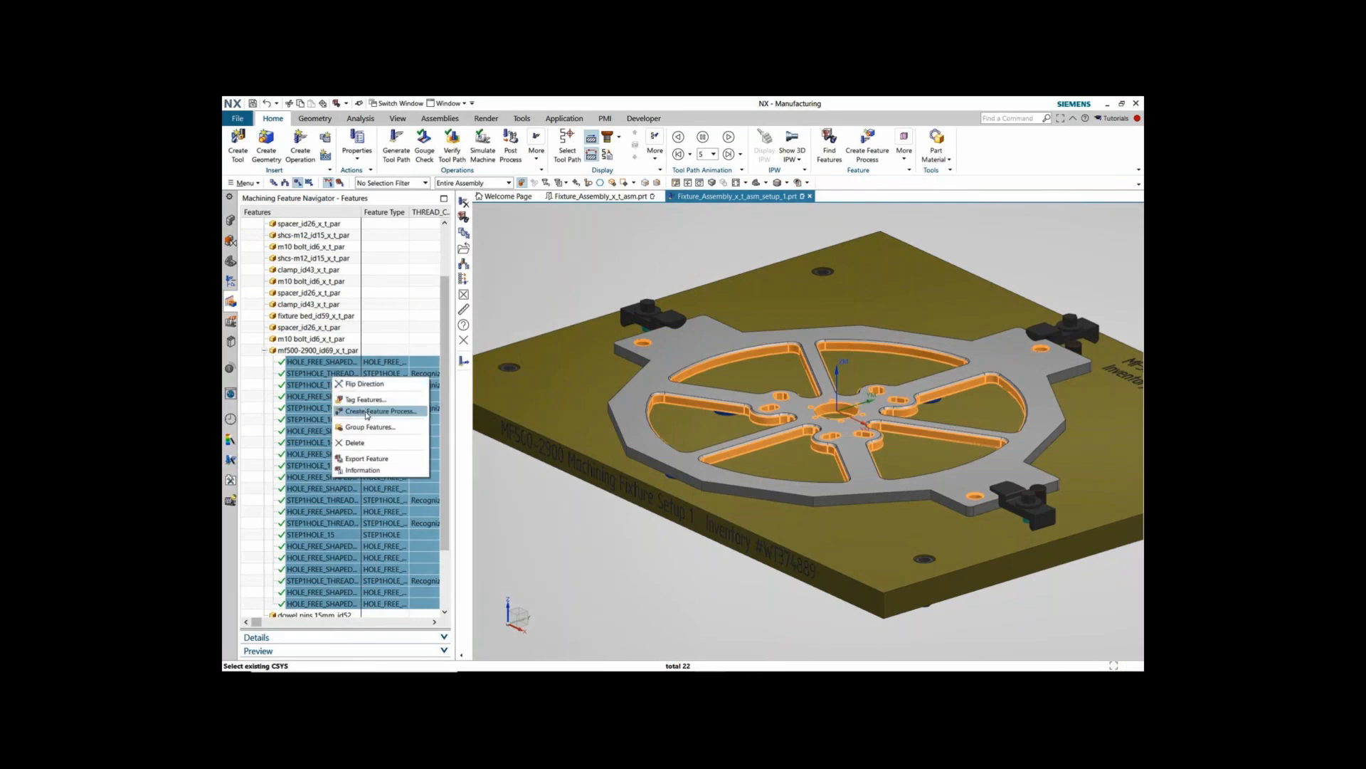
left_click(367, 413)
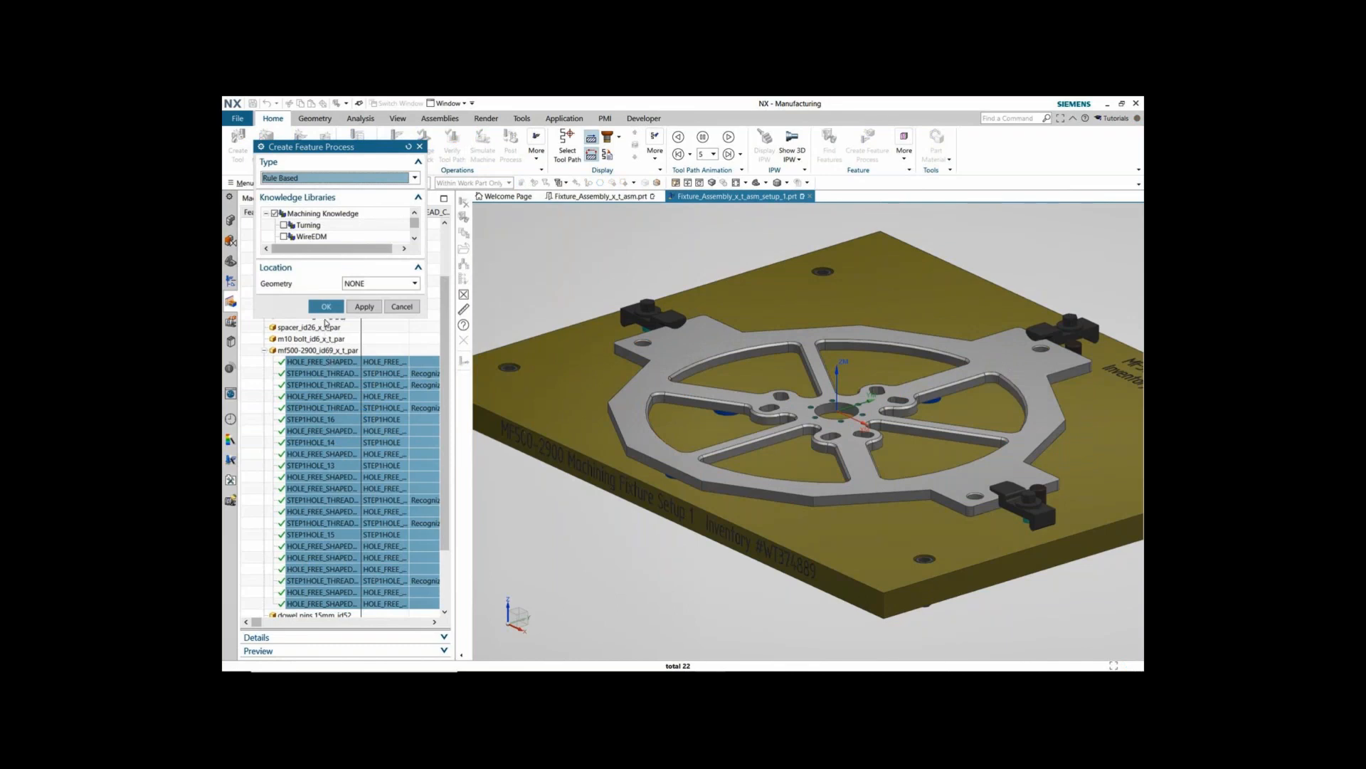
left_click_drag(326, 318, 331, 576)
left_click(367, 545)
left_click(363, 593)
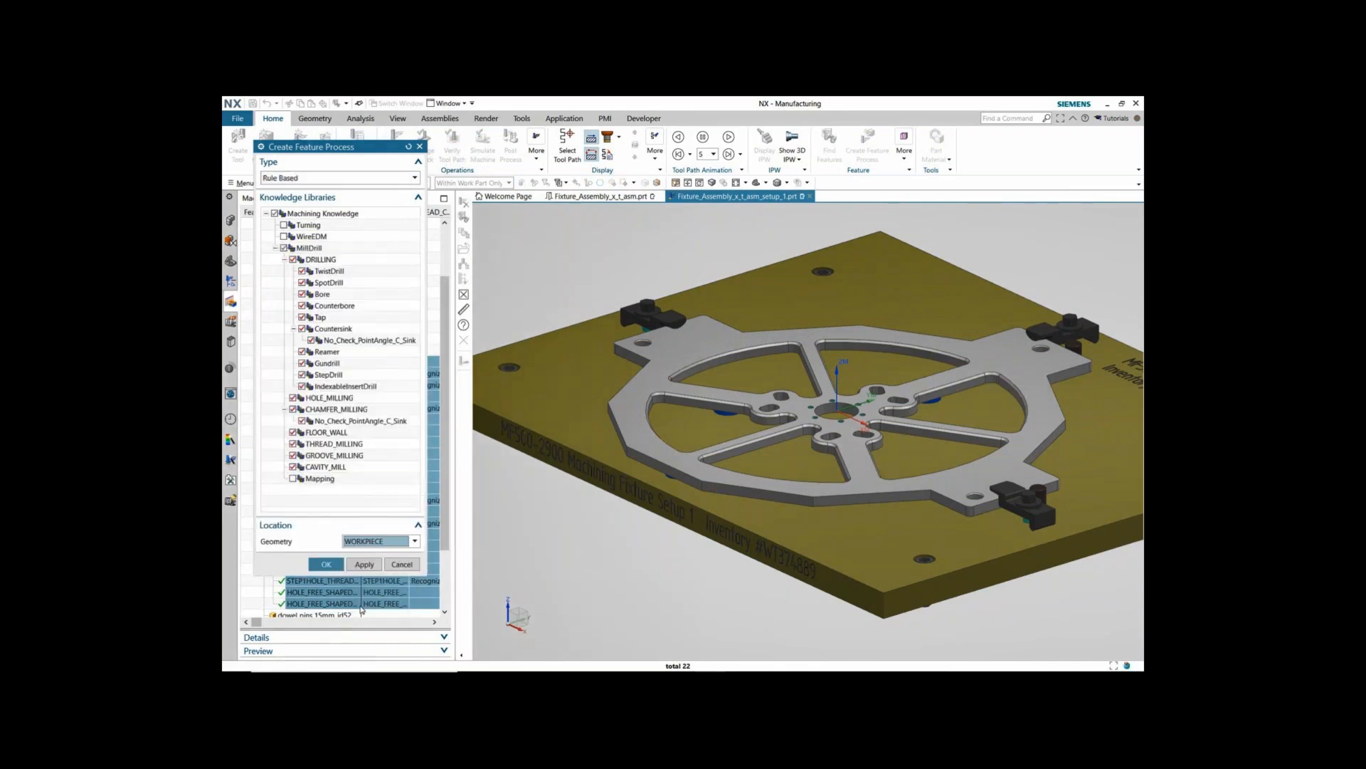
left_click(328, 565)
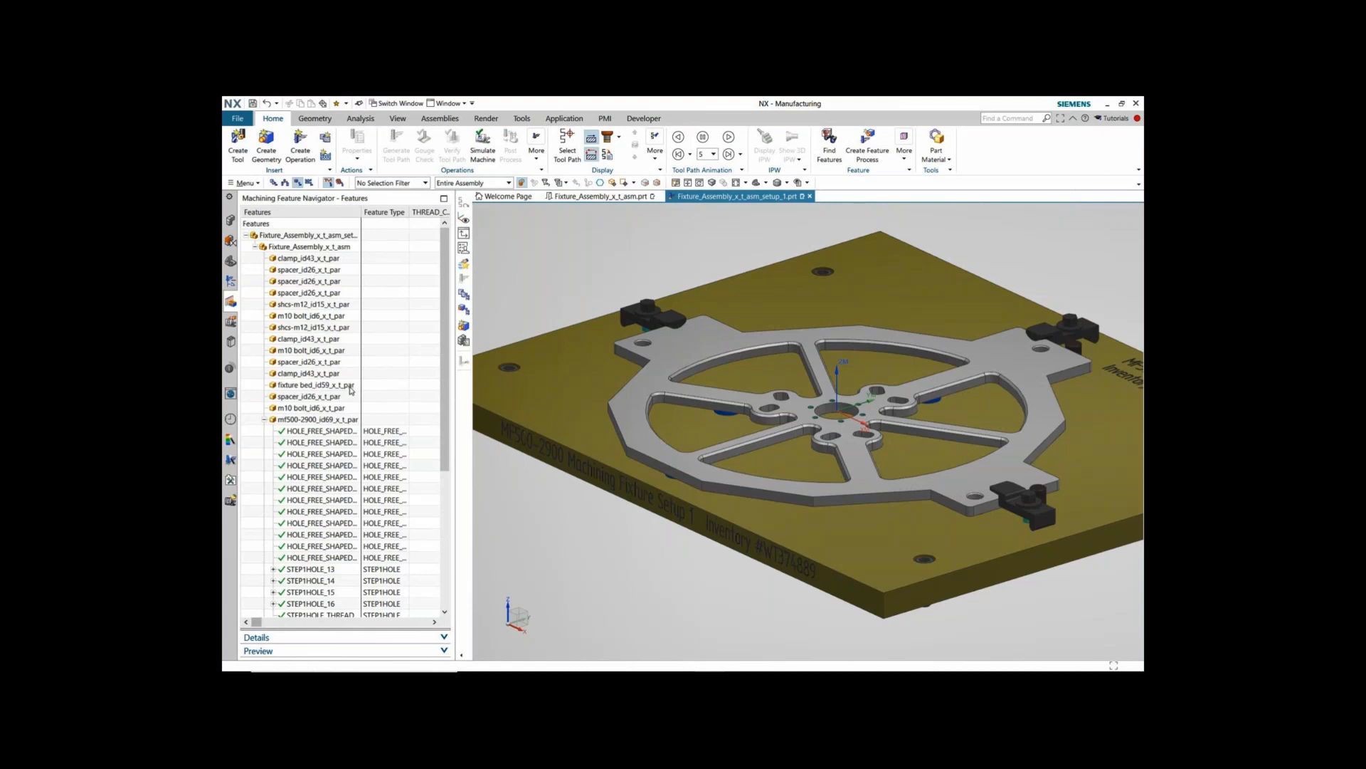
Step: Examine the processed features and the operations under WORKPIECE, checking which part geometry the free-shaped hole group, MILL_ROUGH_S1H_HM and SPOT_DRILL machine
scroll(303, 537, "down", 5)
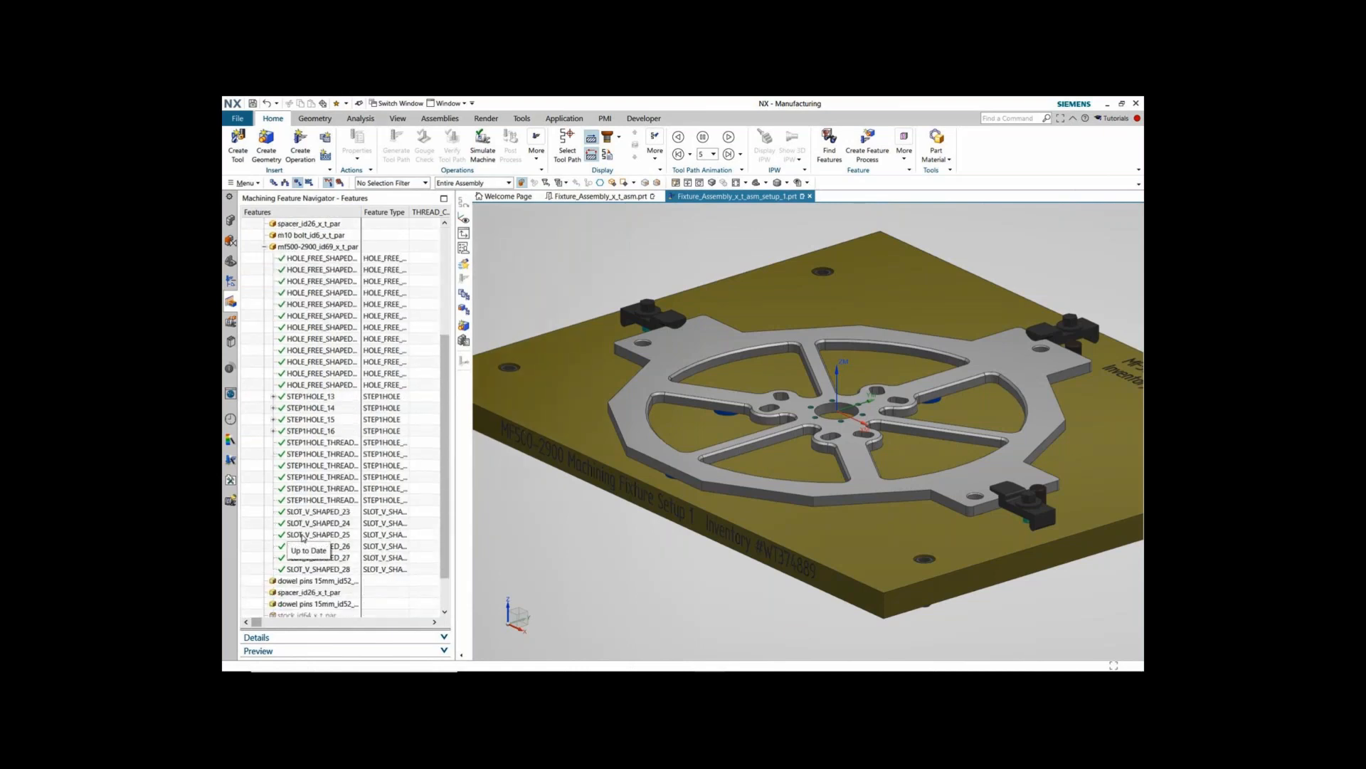
scroll(303, 537, "up", 5)
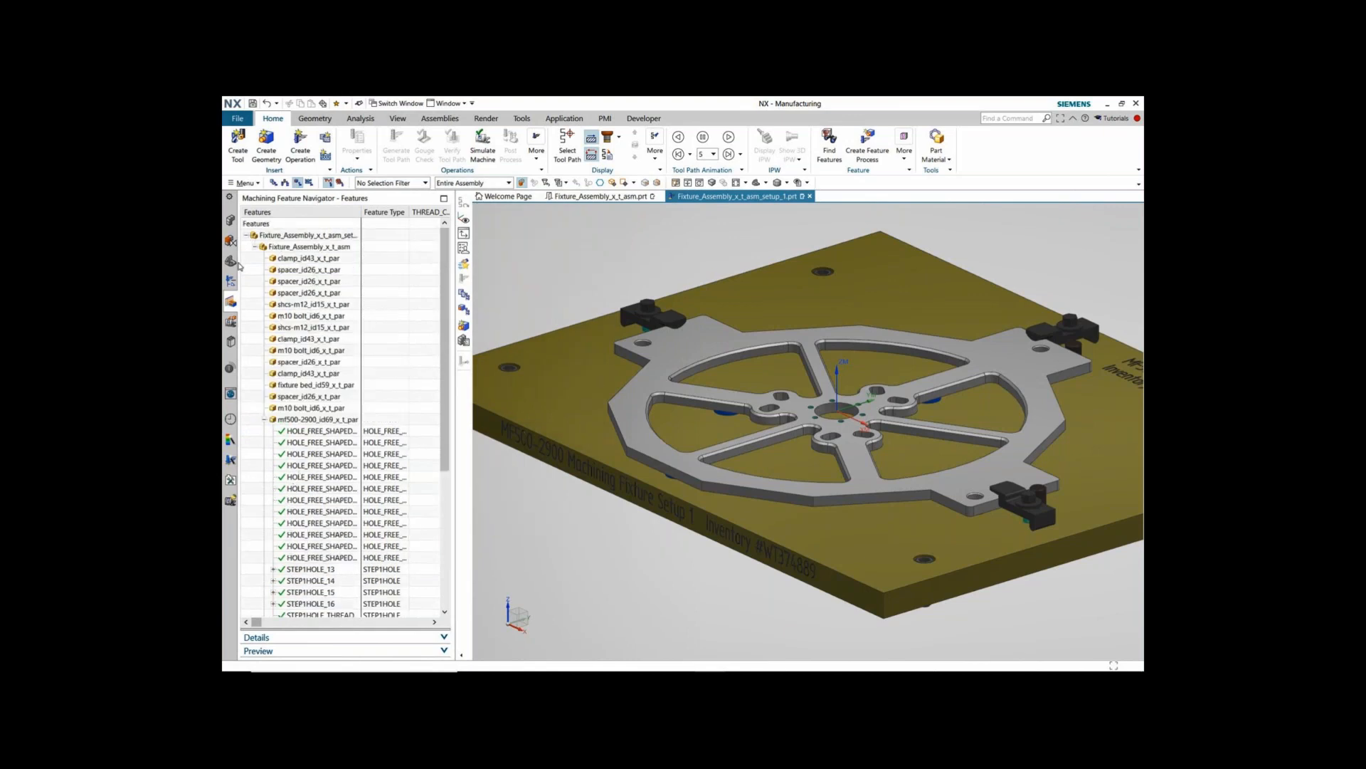
left_click(232, 283)
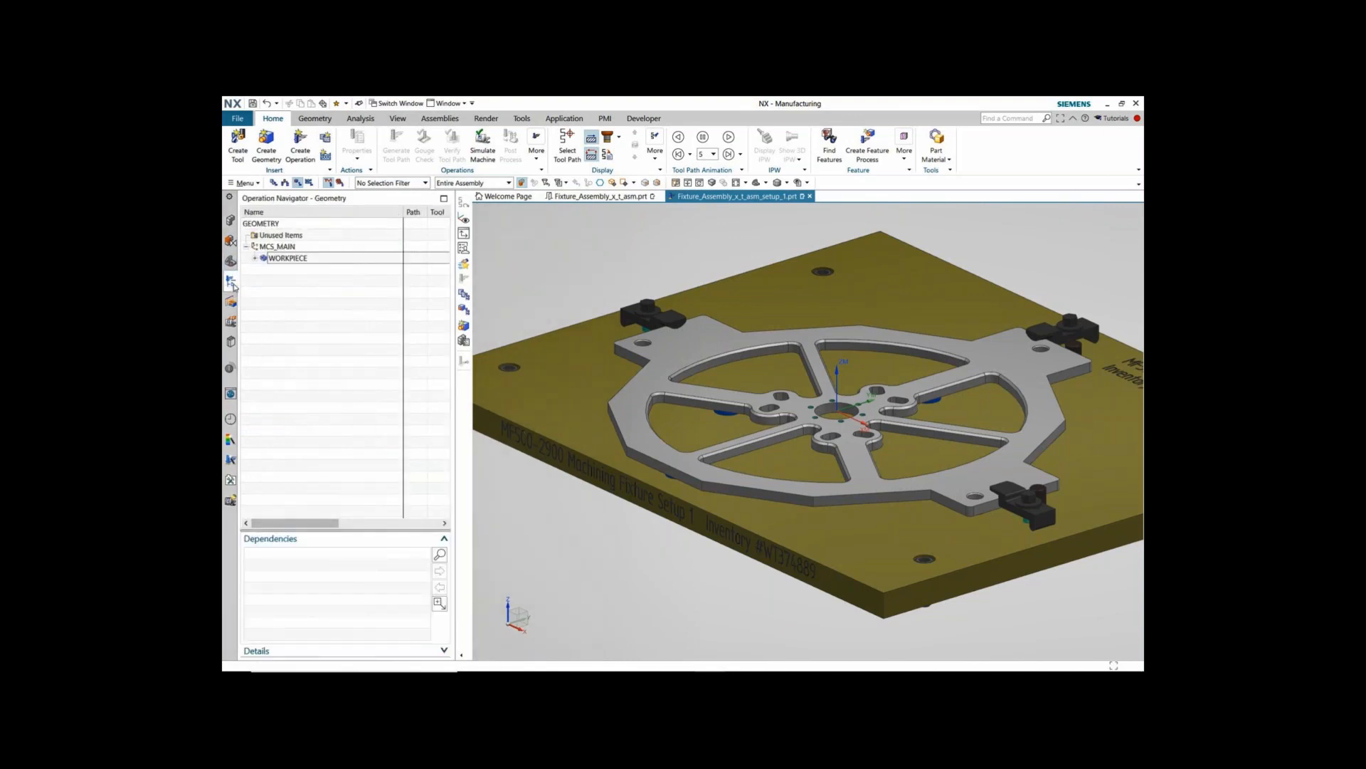
left_click(256, 259)
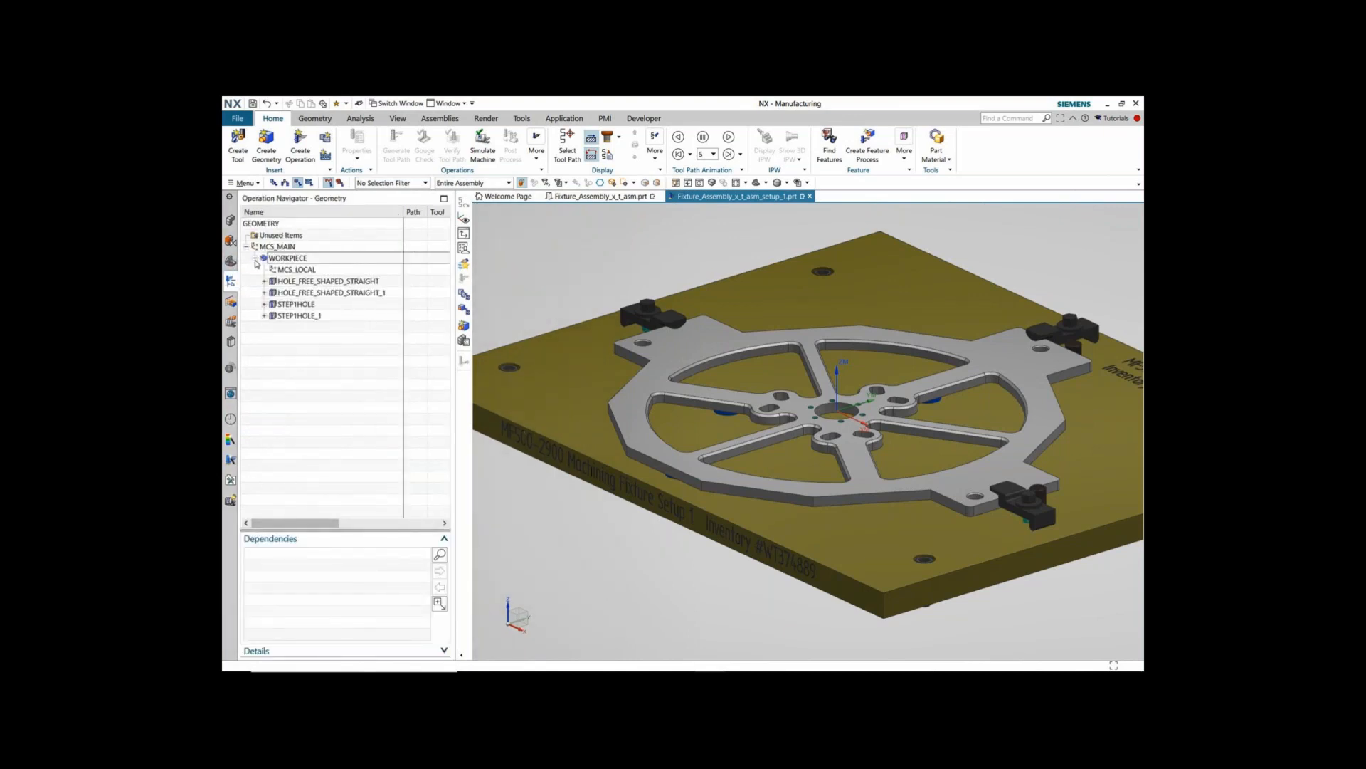
left_click(298, 282)
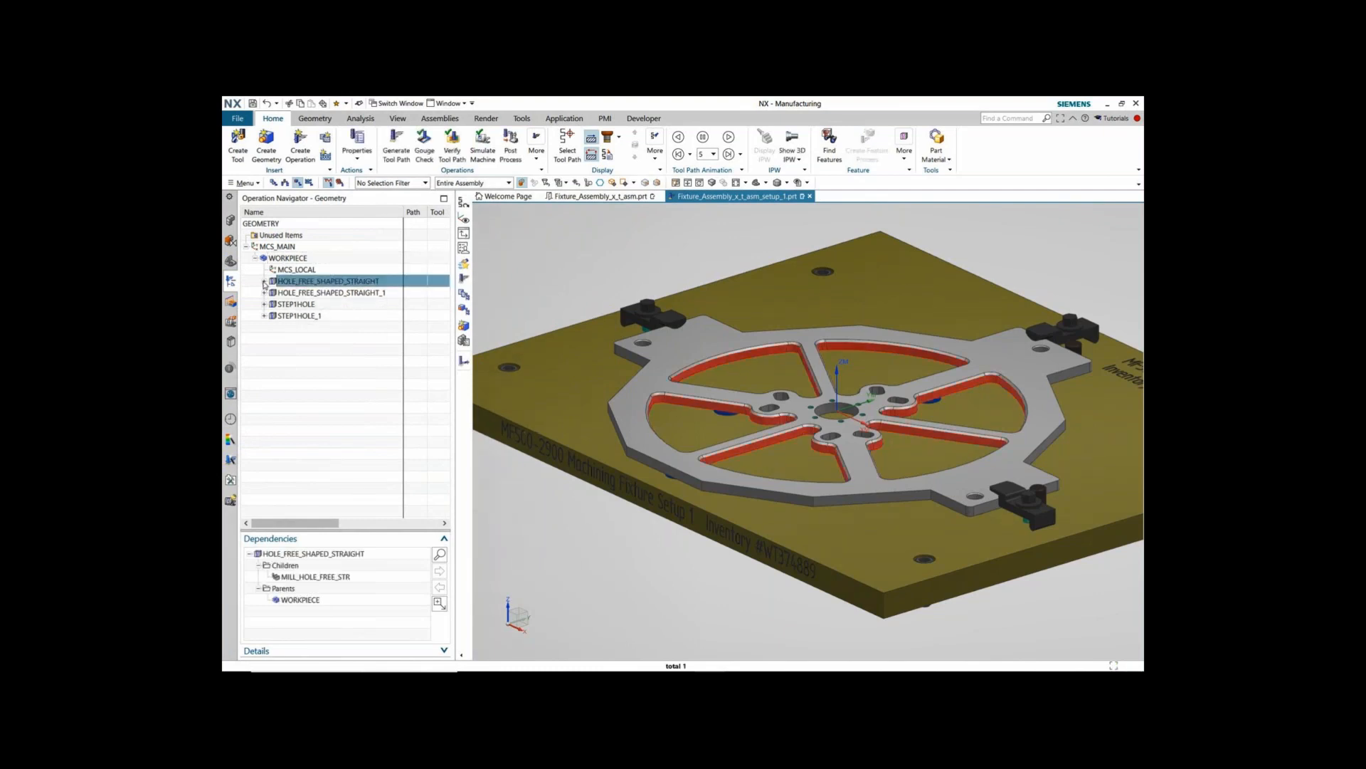
left_click(265, 281)
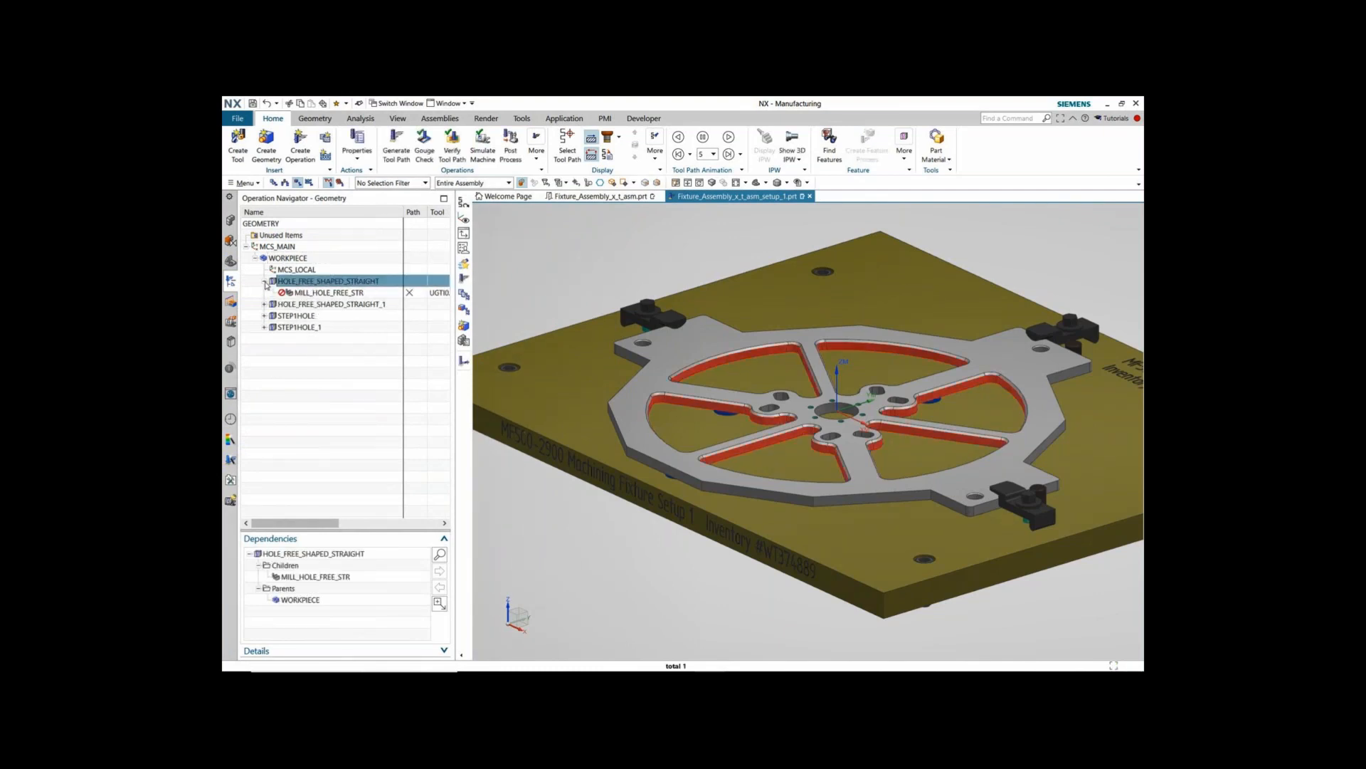
left_click(264, 305)
left_click(264, 327)
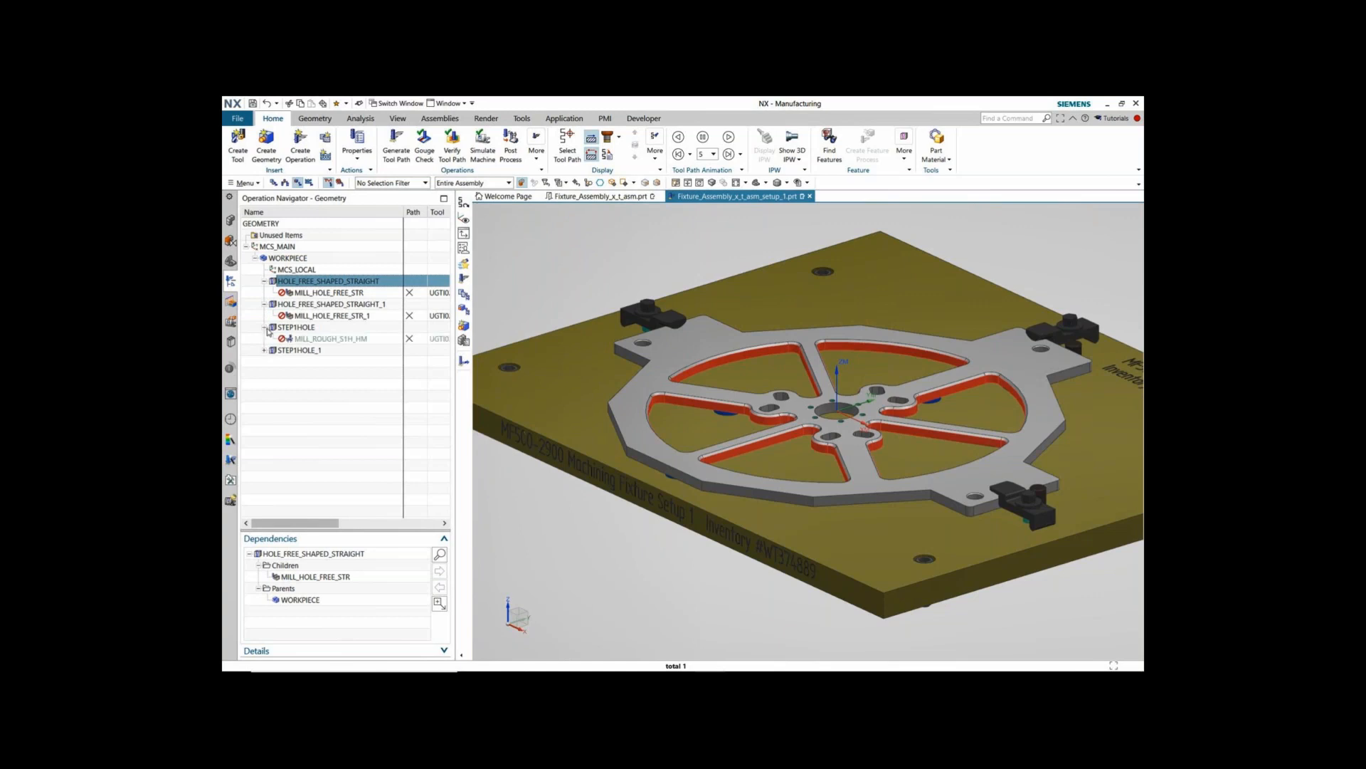
left_click(264, 351)
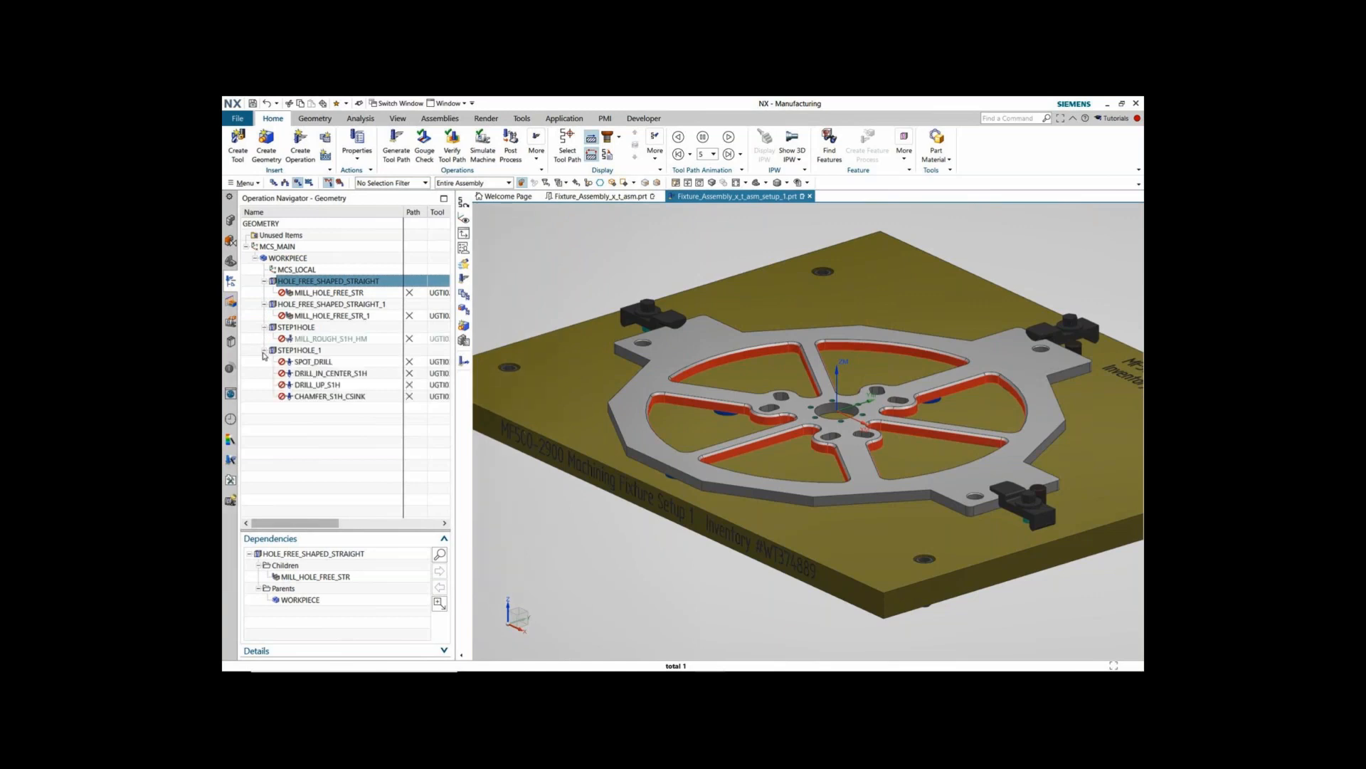
left_click(308, 341)
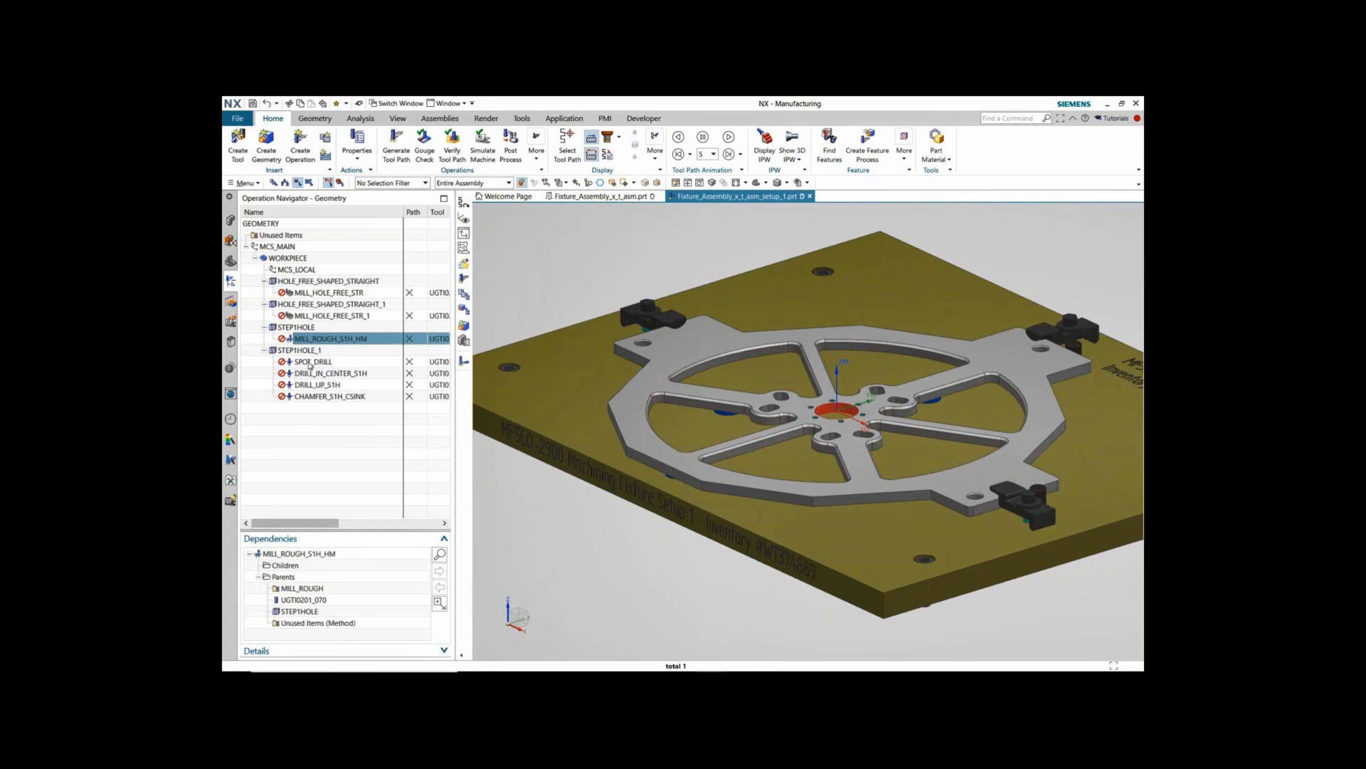
left_click(311, 363)
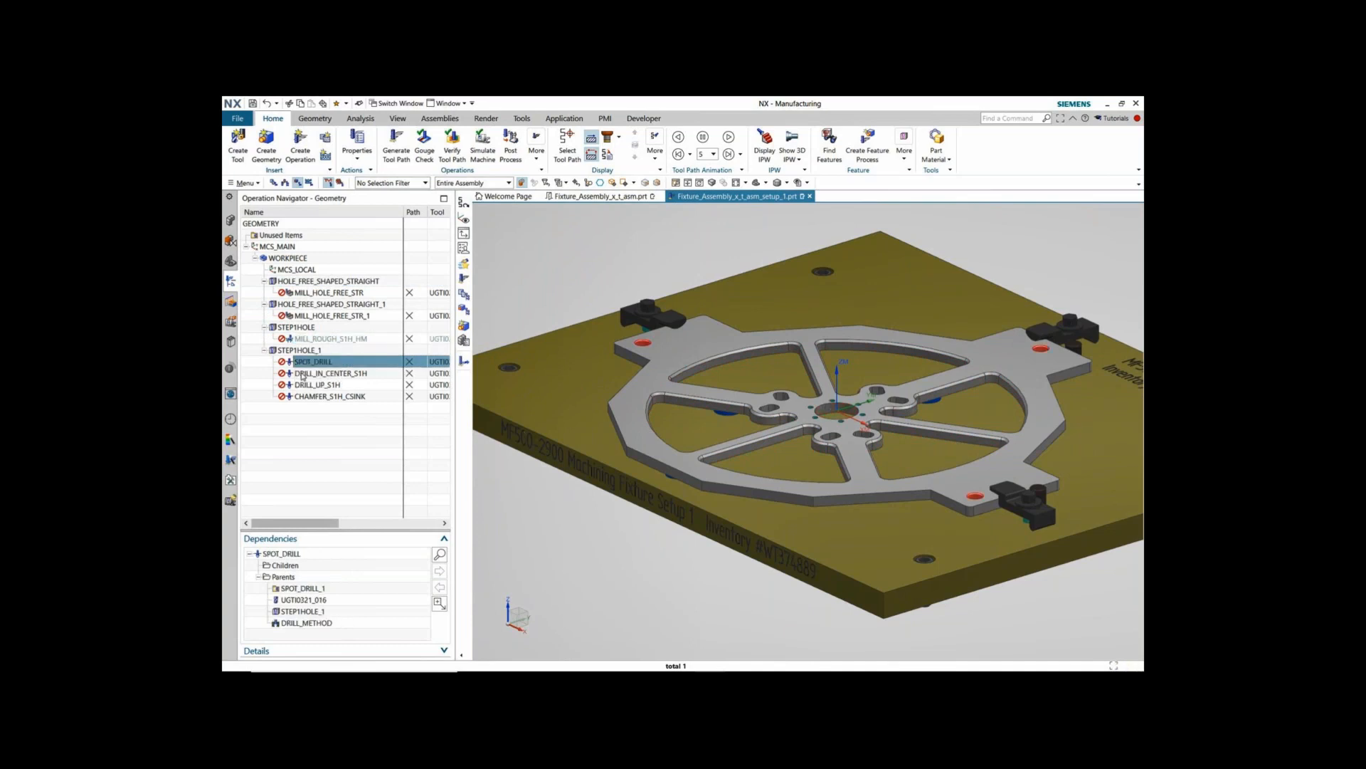
Step: Generate the tool paths for all operations under WORKPIECE and accept the paths
left_click(286, 259)
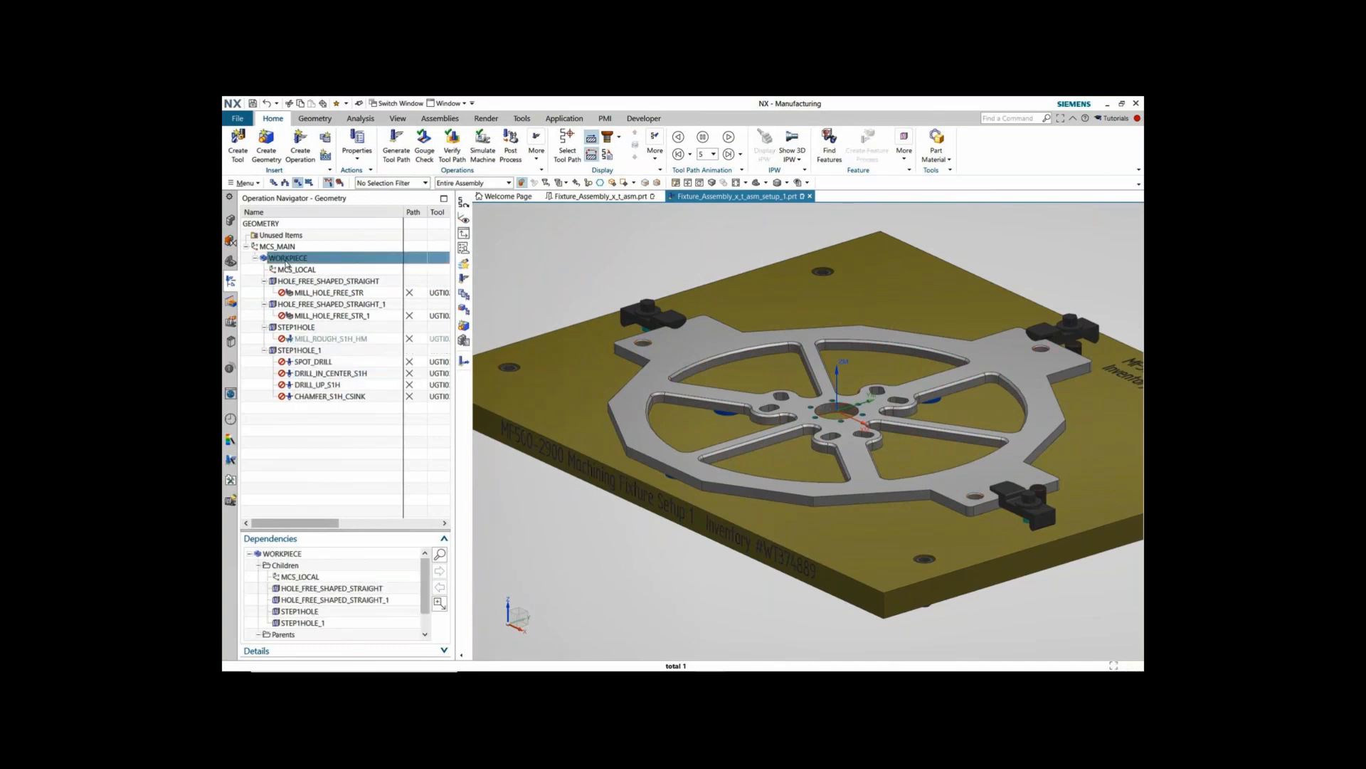
right_click(286, 260)
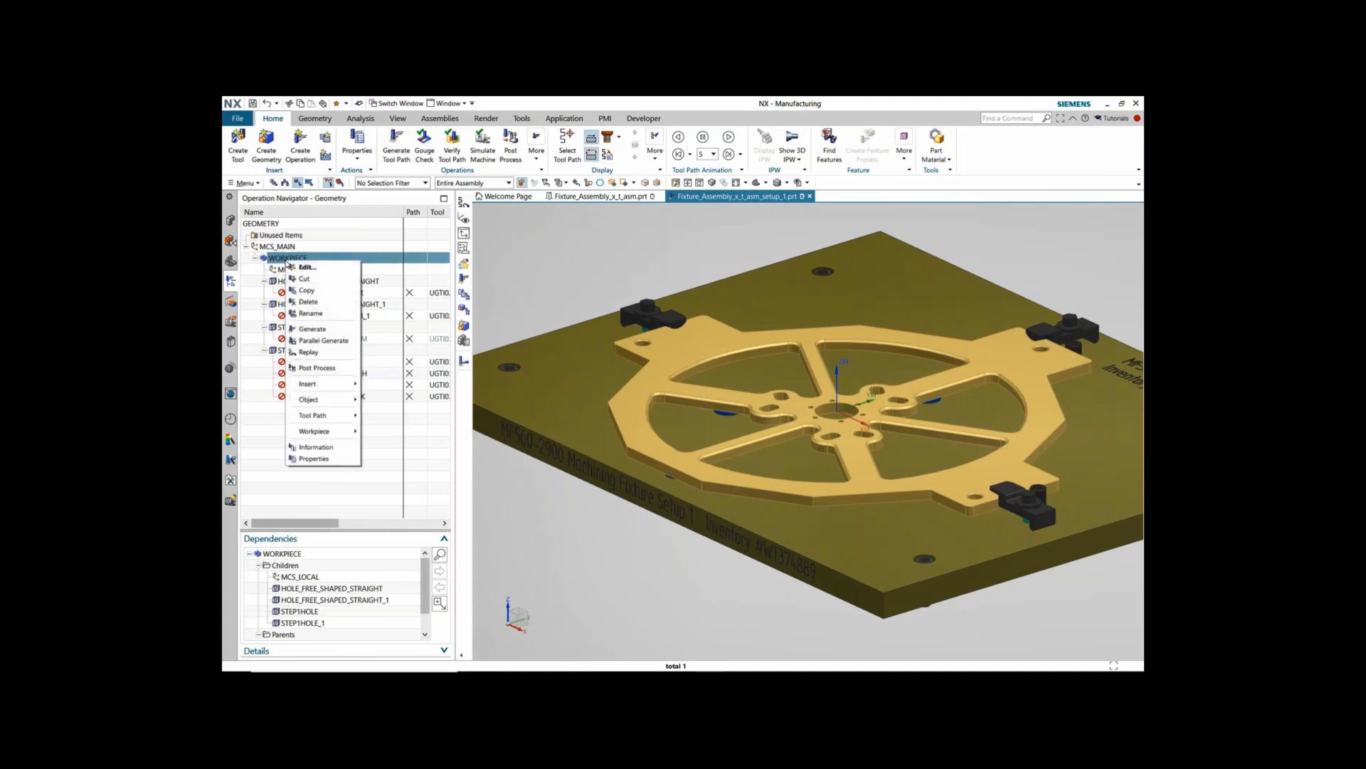
left_click(316, 329)
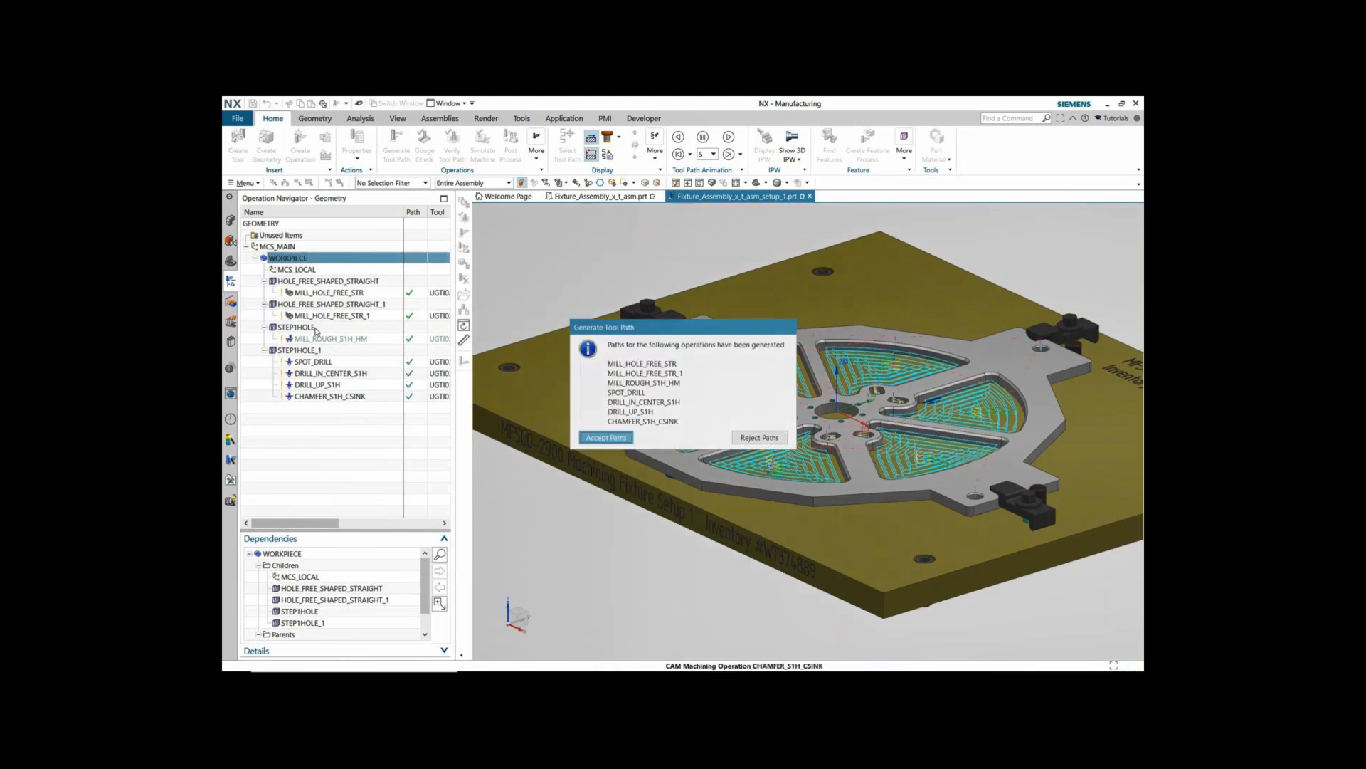
left_click(607, 437)
Step: Verify the tool paths of all WORKPIECE operations by playing the 3D Dynamic material removal simulation
left_click(453, 151)
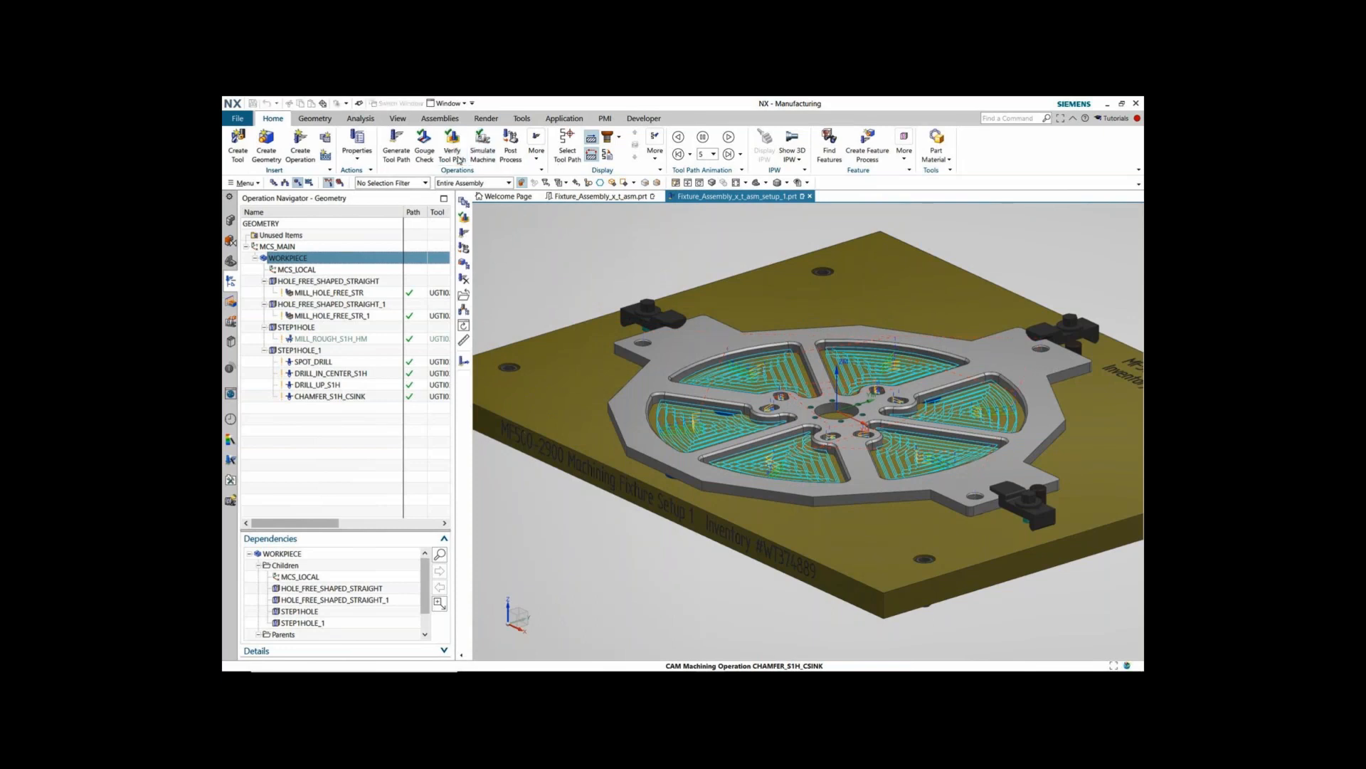
left_click(313, 243)
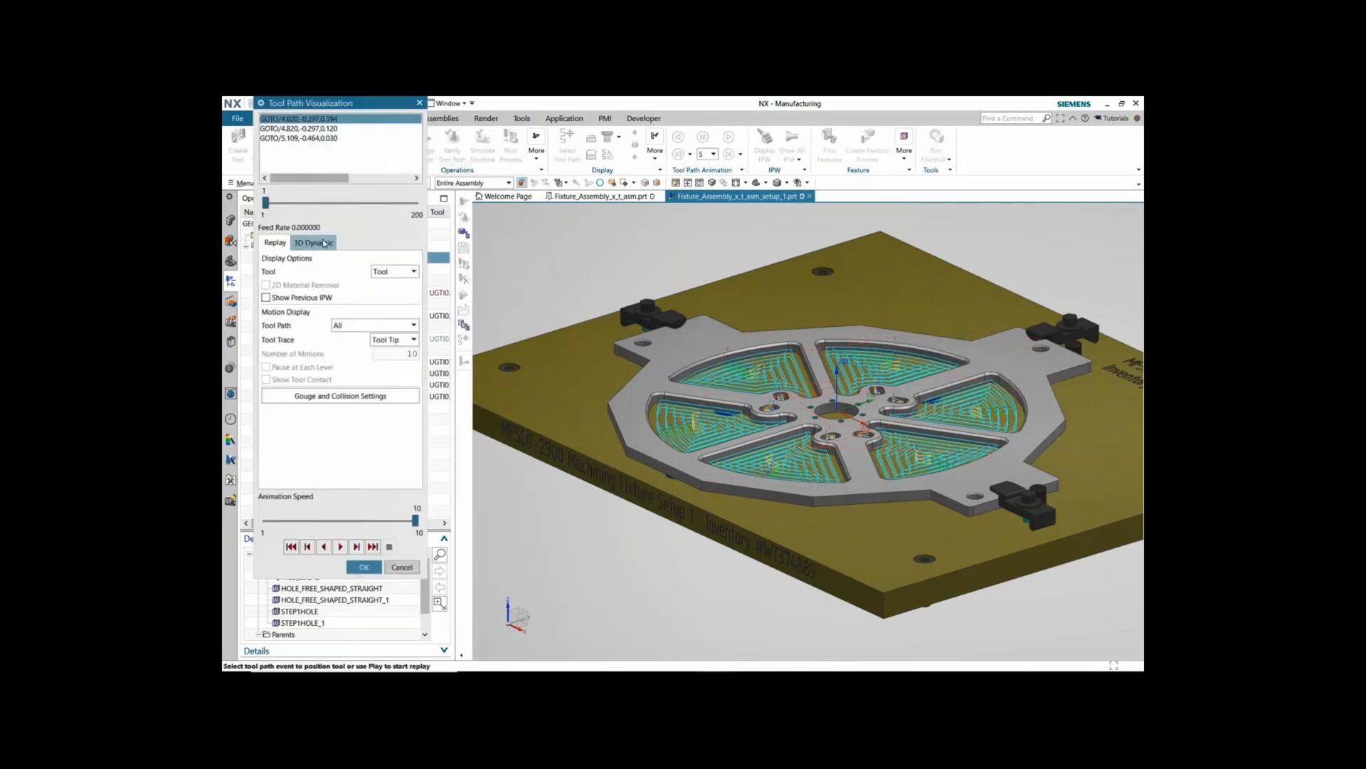
left_click(340, 547)
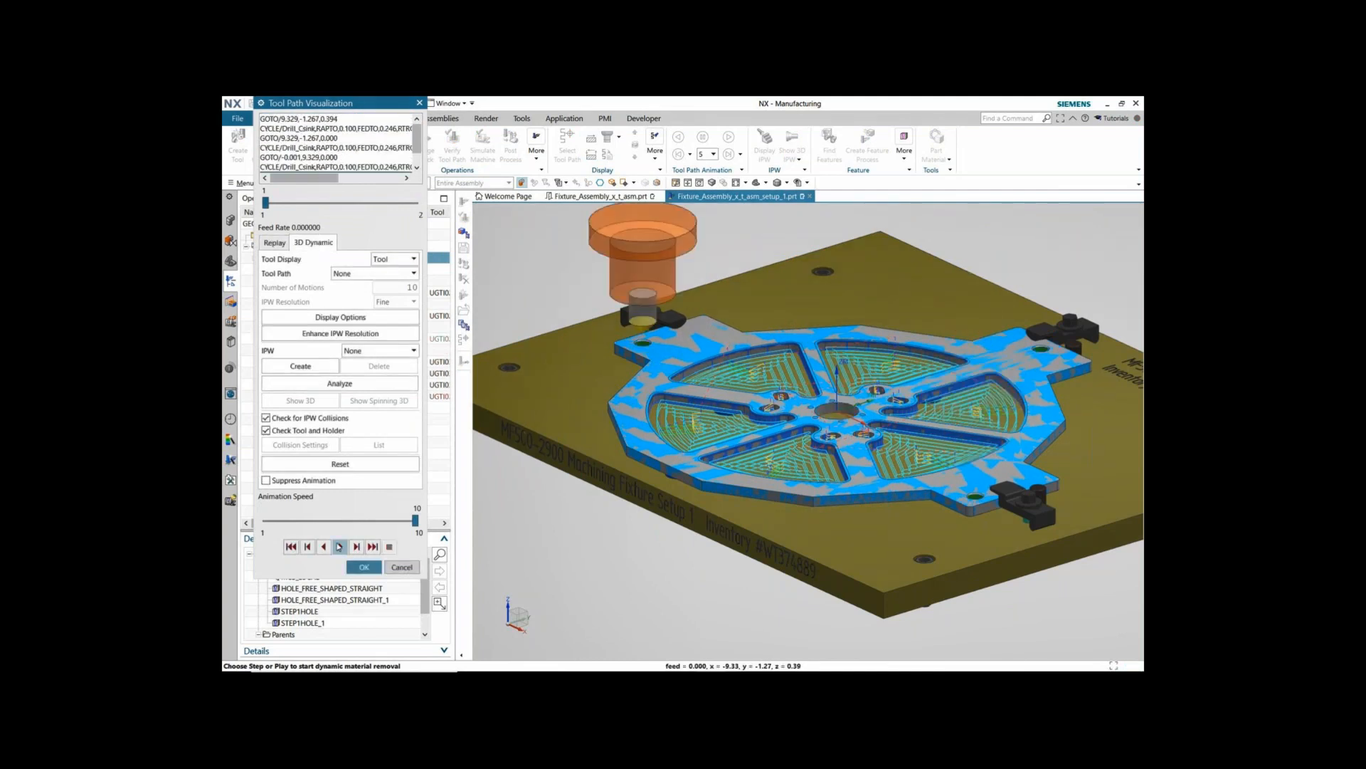
left_click(365, 567)
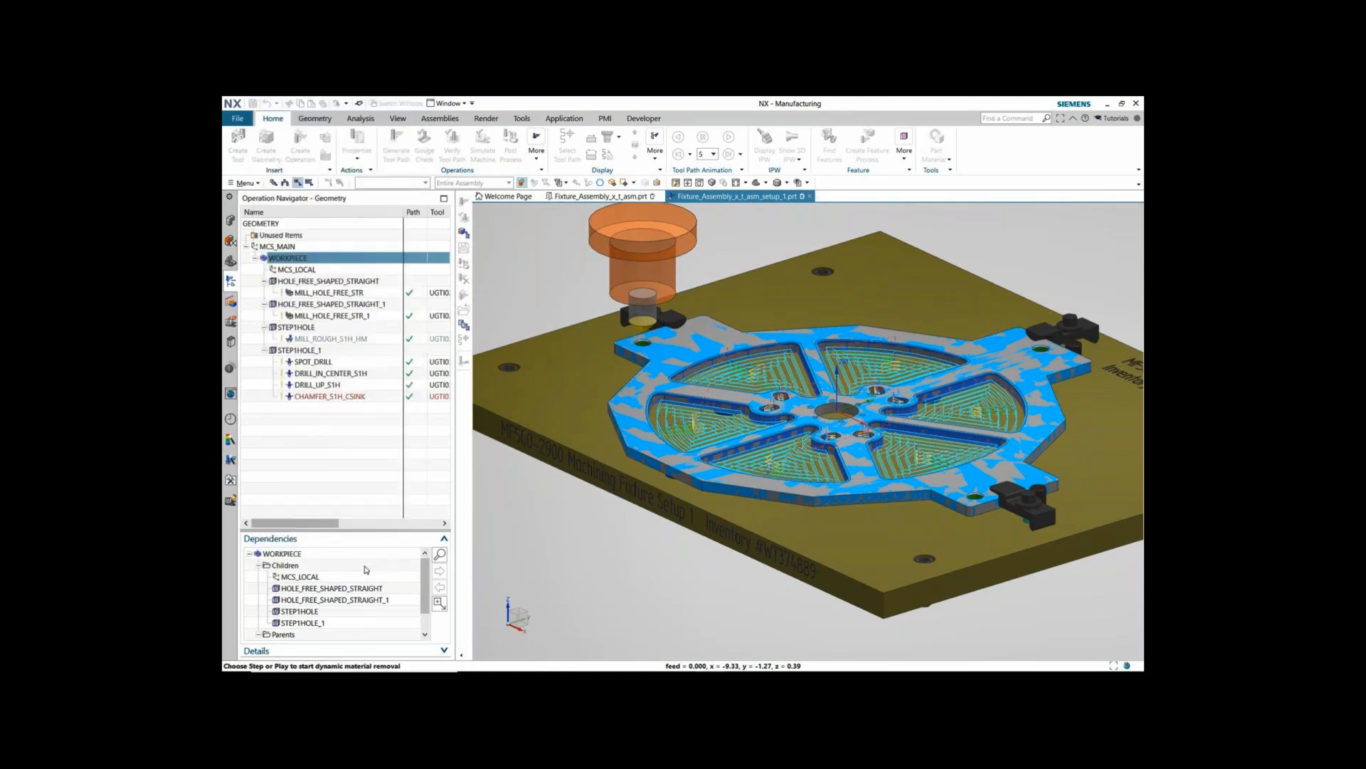
Step: Place the tool on the MILL_HOLE_FREE_STR tool path inside a pocket and advance it along the path
left_click(324, 292)
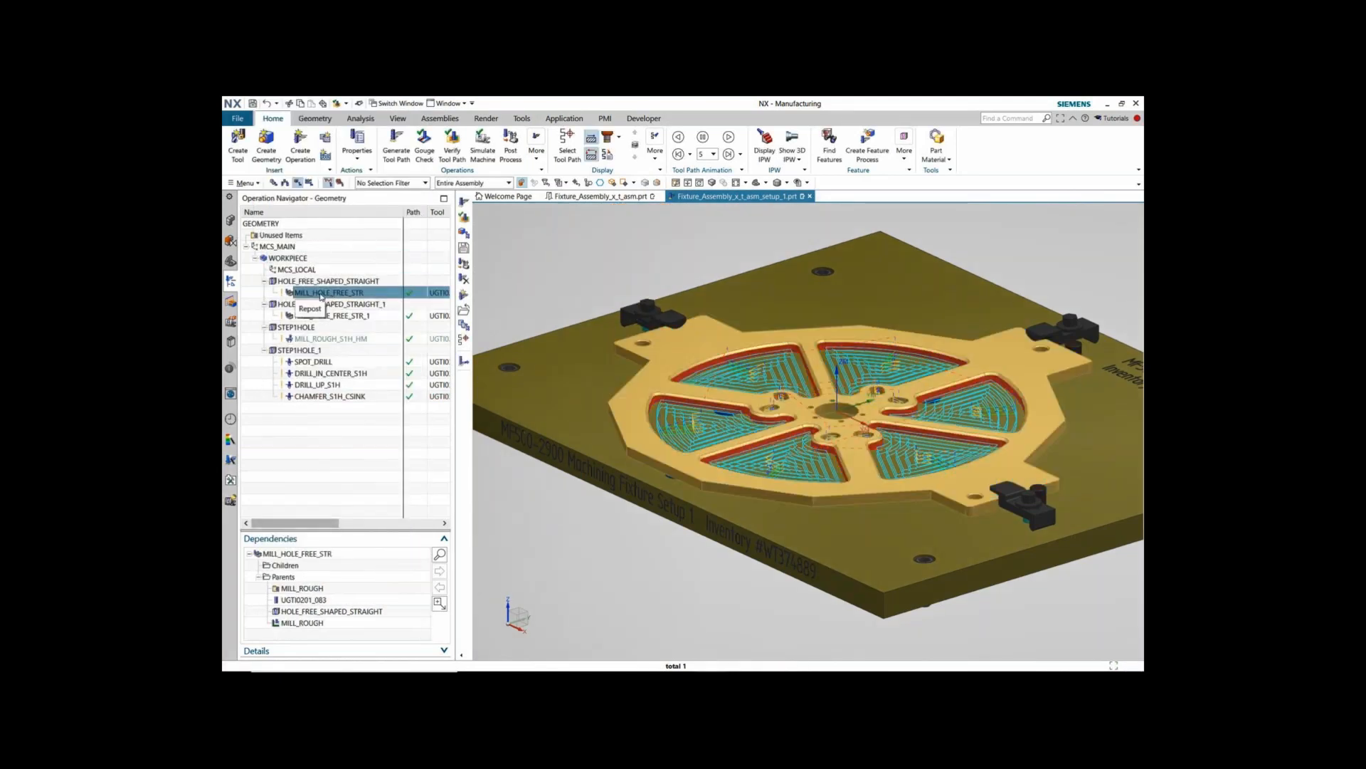
left_click(567, 146)
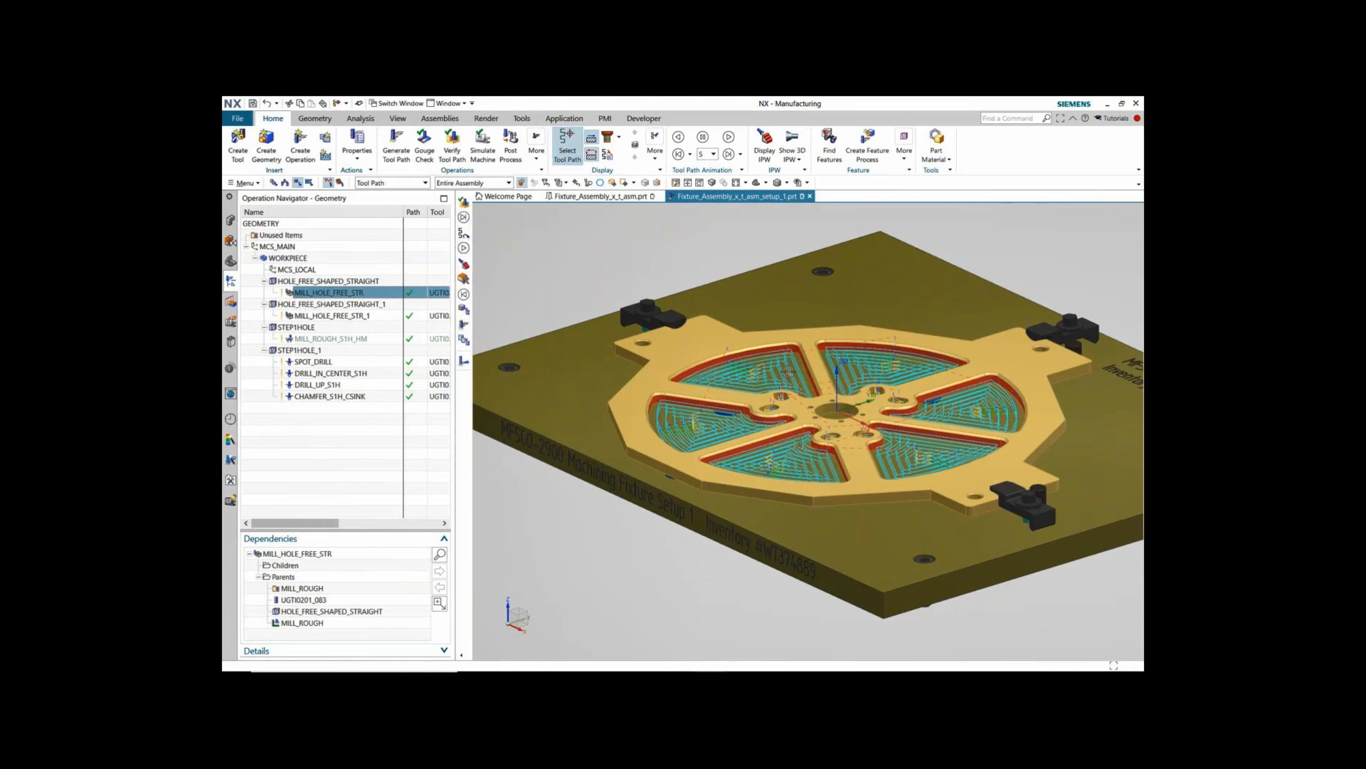
left_click(788, 370)
scroll(789, 371, "down", 2)
scroll(788, 370, "up", 2)
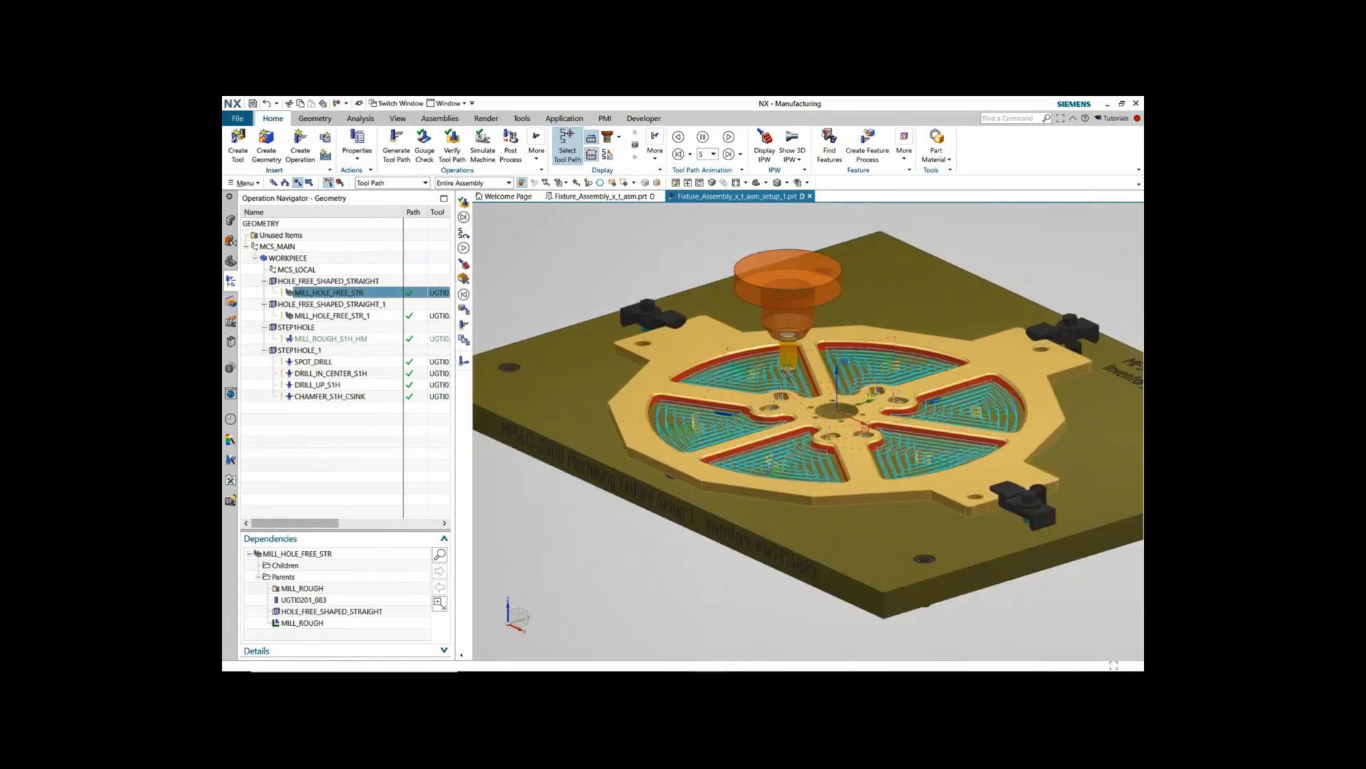
scroll(789, 370, "up", 3)
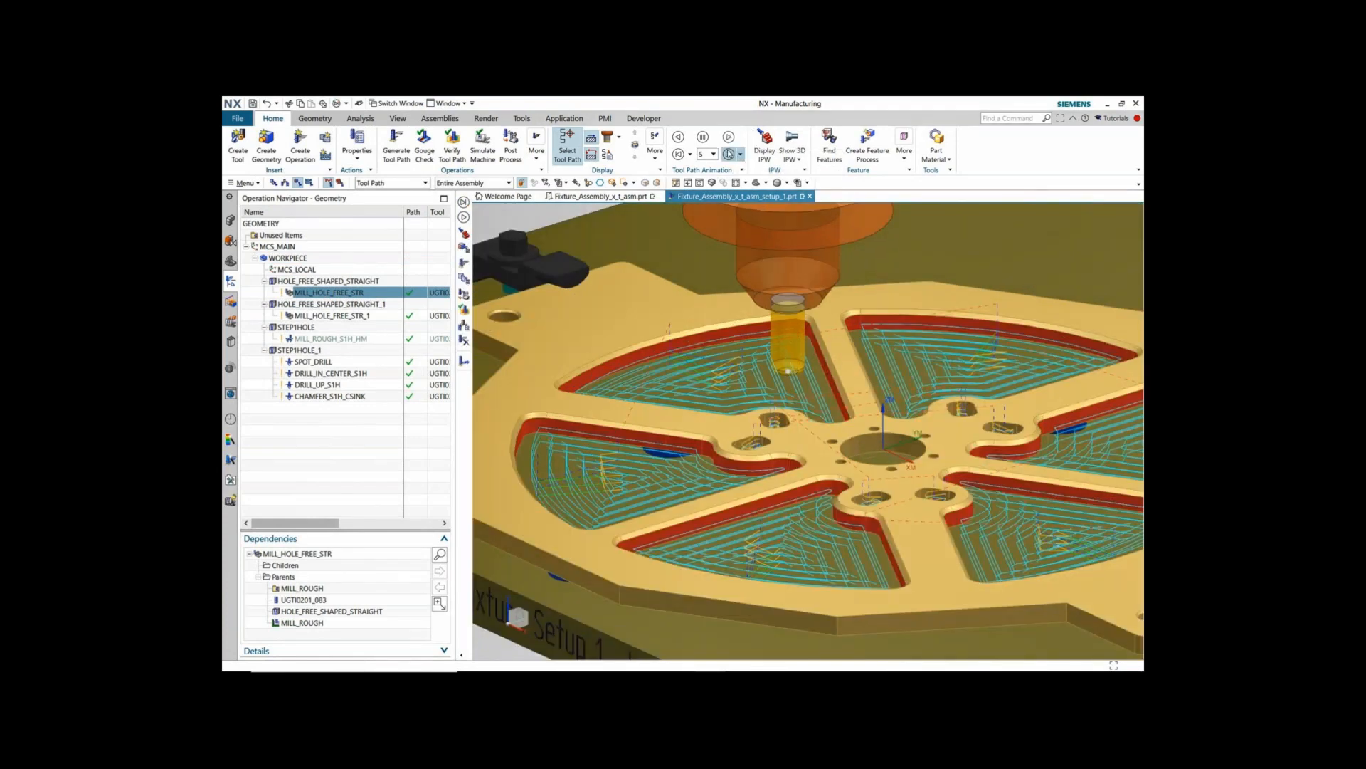
left_click(728, 154)
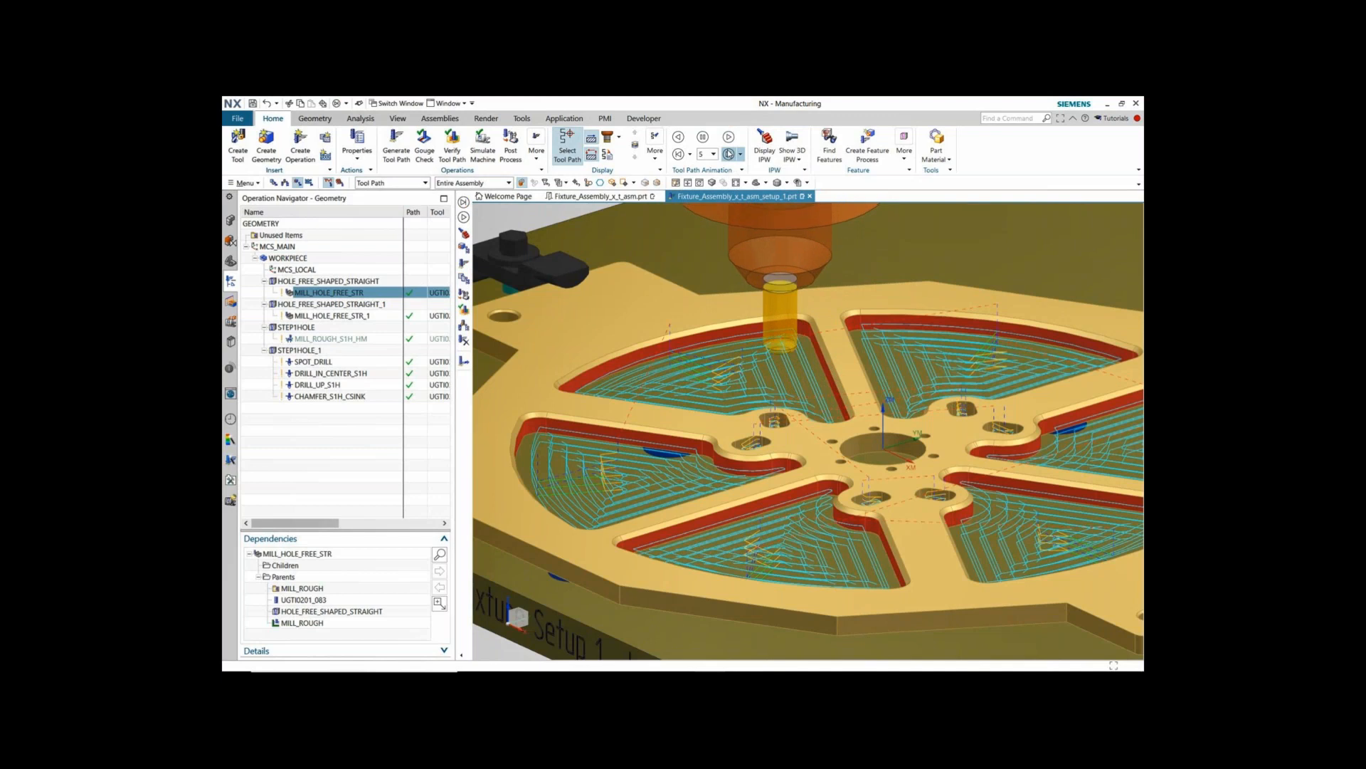
Step: Display the in-process workpiece for MILL_HOLE_FREE_STR and play its tool path animation, then clear the selection
left_click(769, 150)
left_click(769, 150)
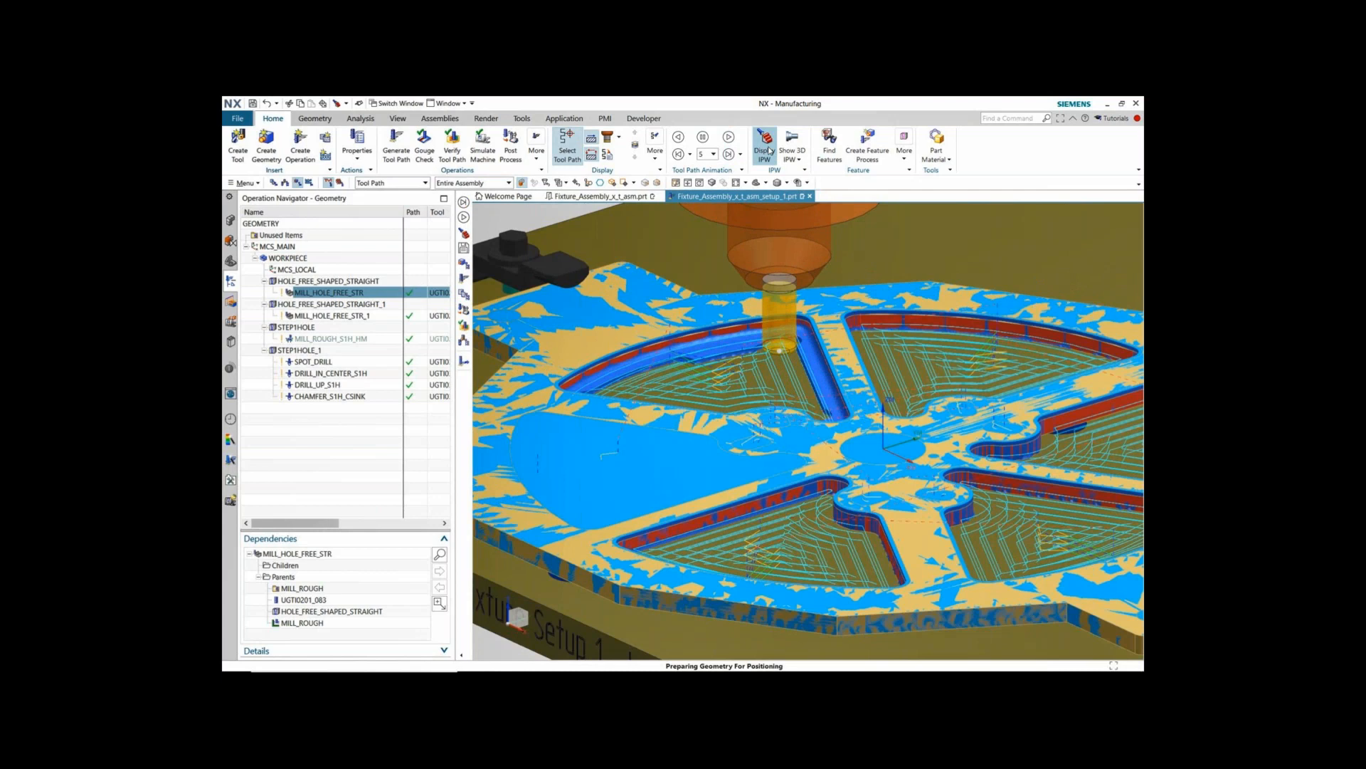
left_click(730, 138)
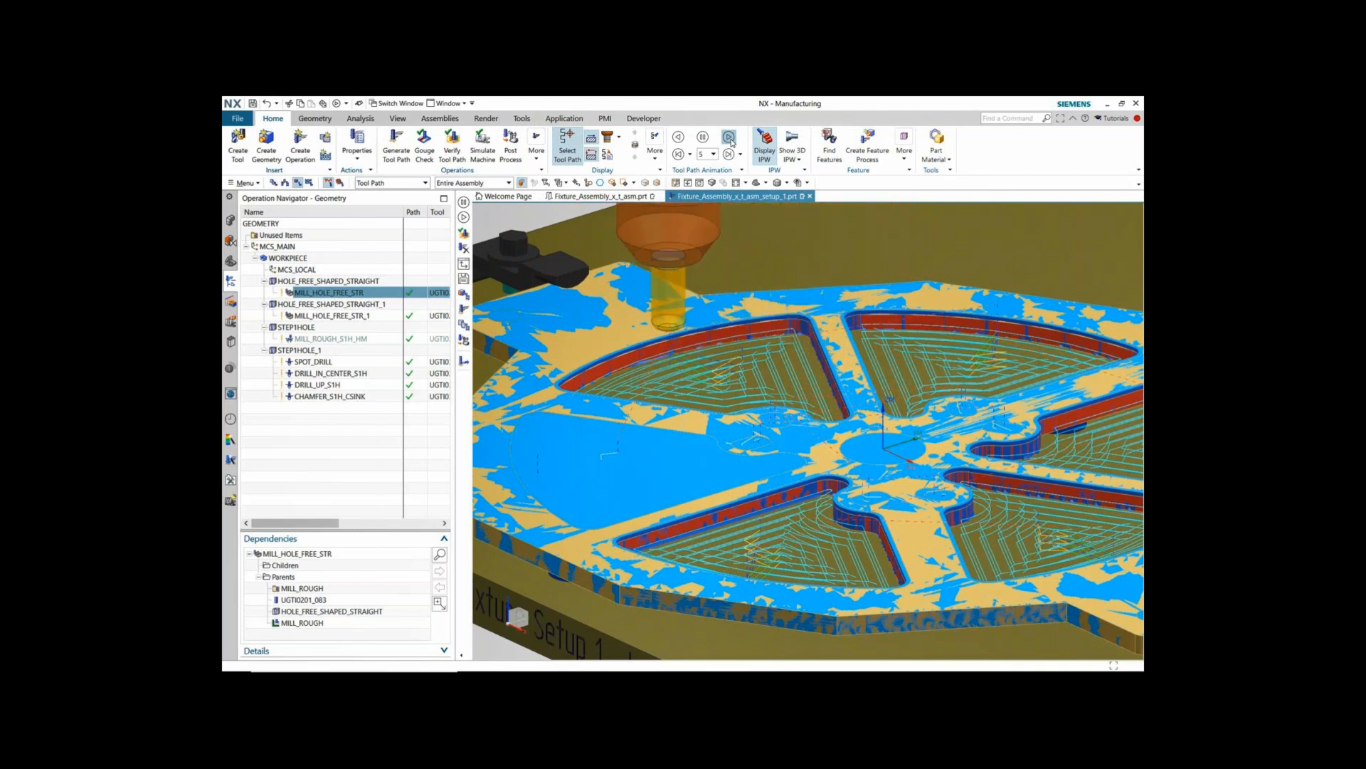
key("Escape")
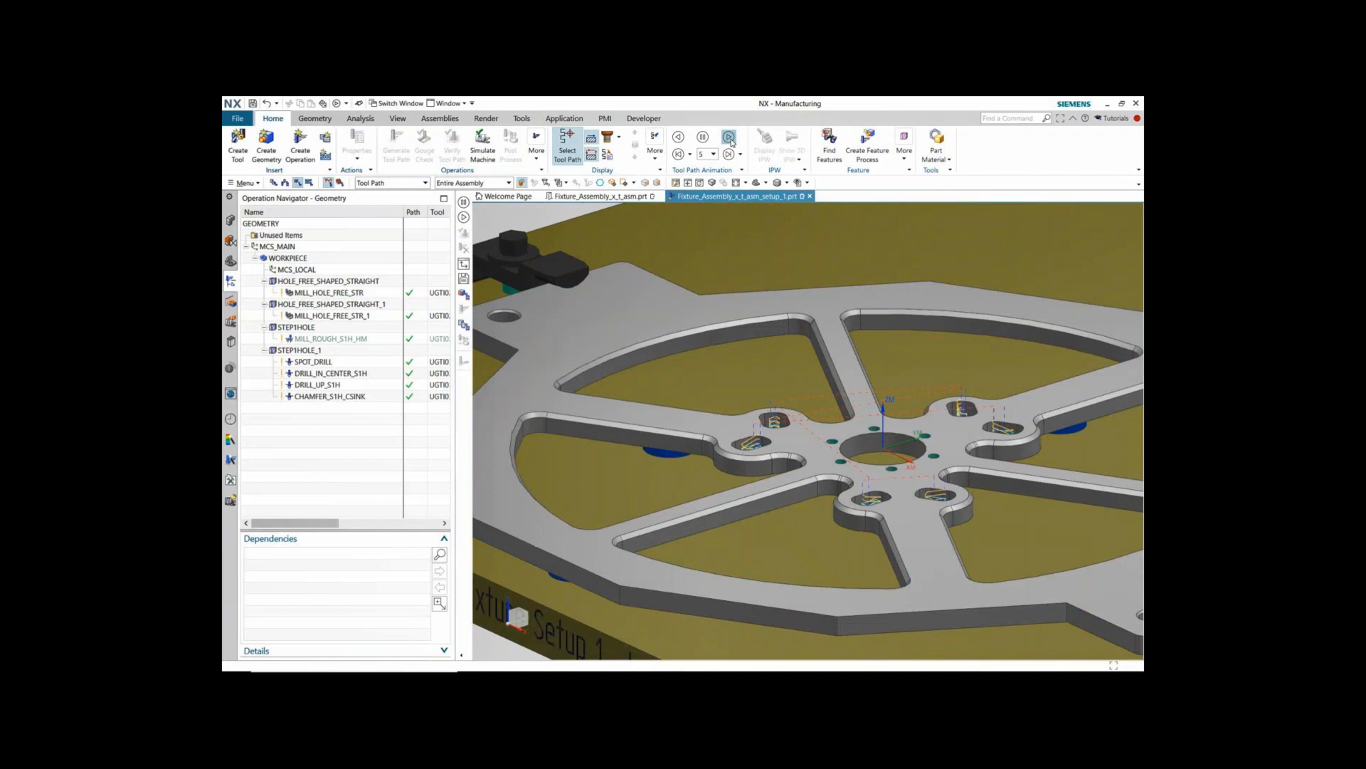
Step: Delete the MILL_HOLE_FREE_STR operation from the HOLE_FREE_SHAPED_STRAIGHT group
left_click(308, 295)
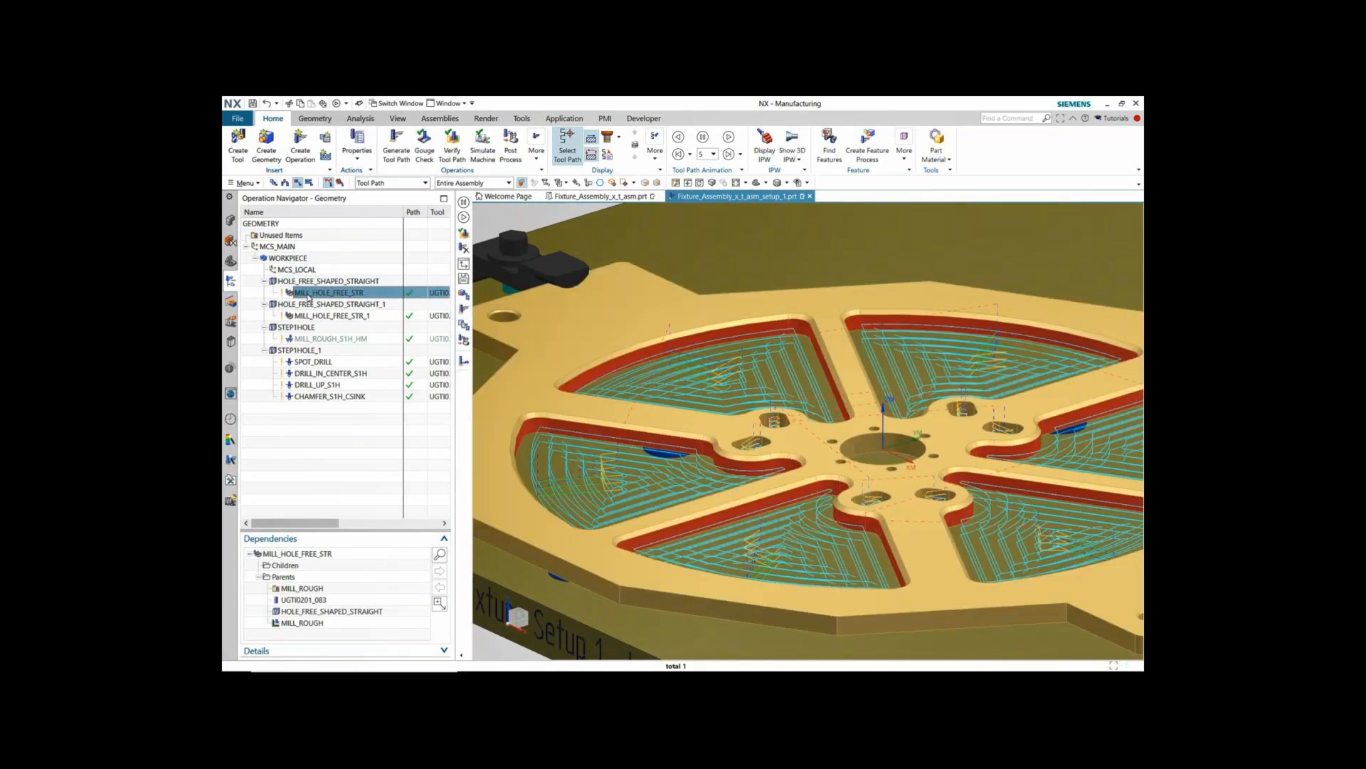
right_click(308, 297)
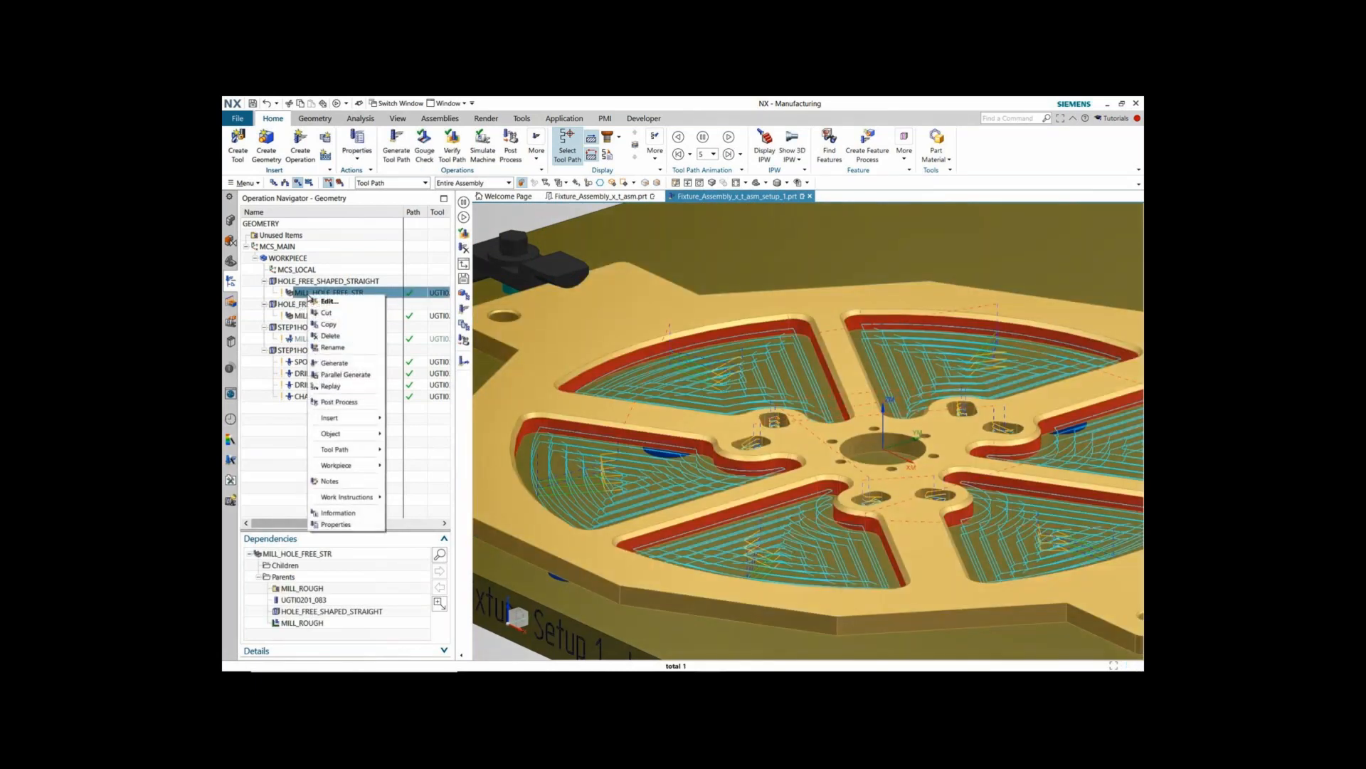
left_click(328, 336)
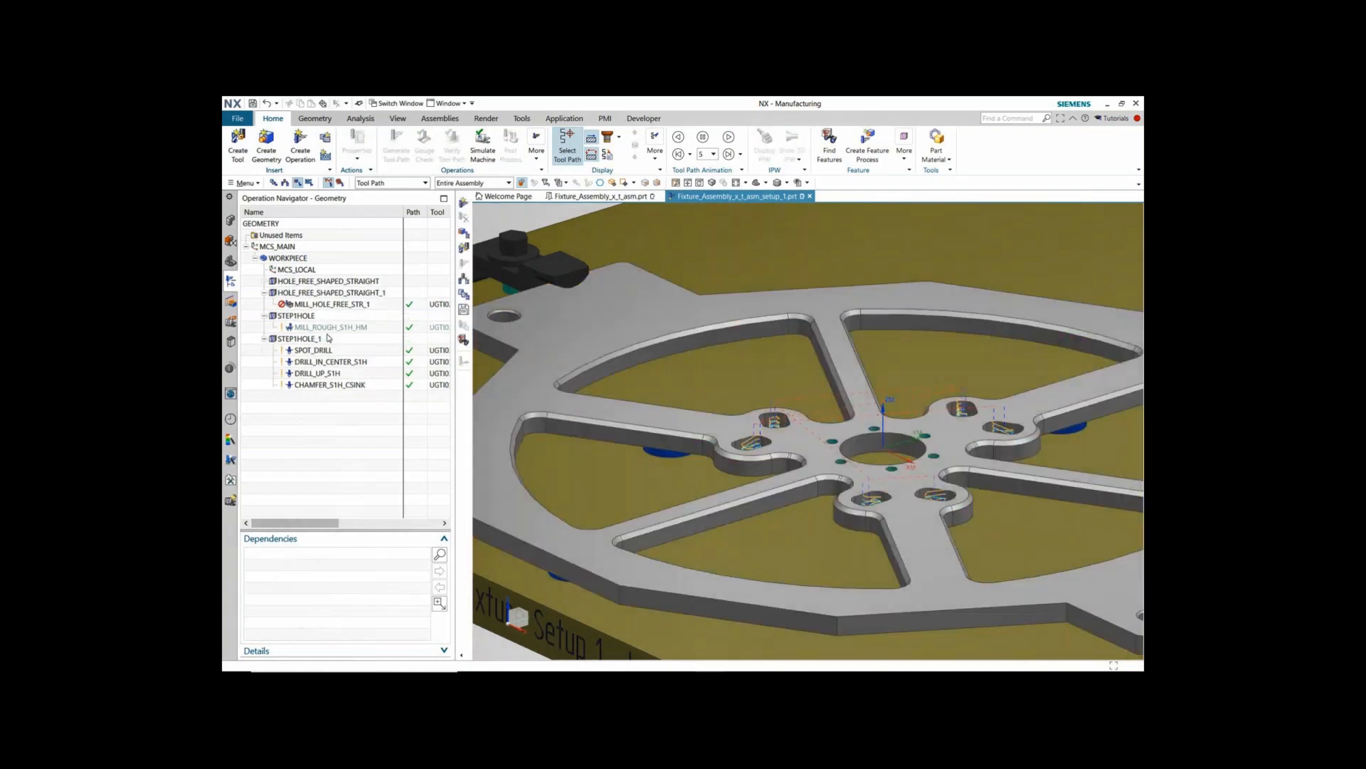
Step: Set up a new operation of type mill_contour with the Adaptive Milling subtype
left_click(301, 148)
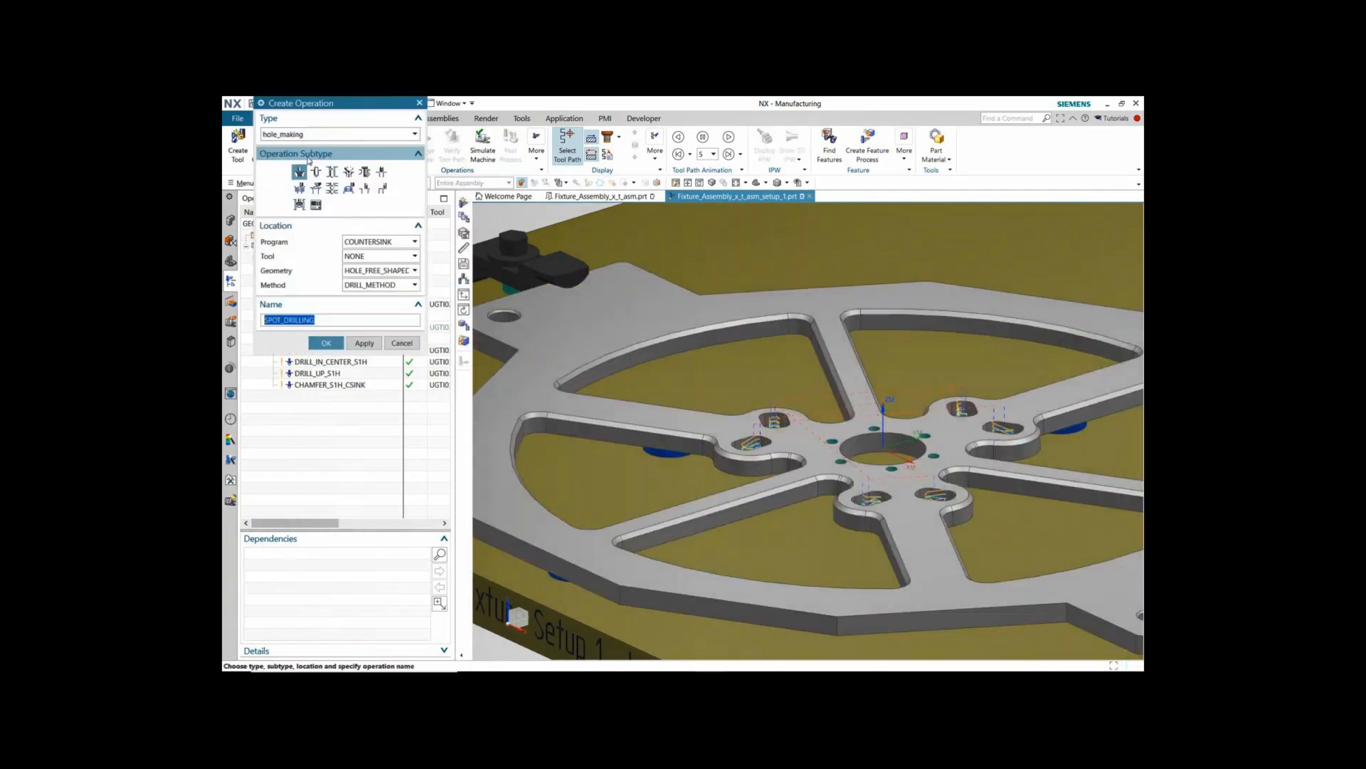
left_click(307, 134)
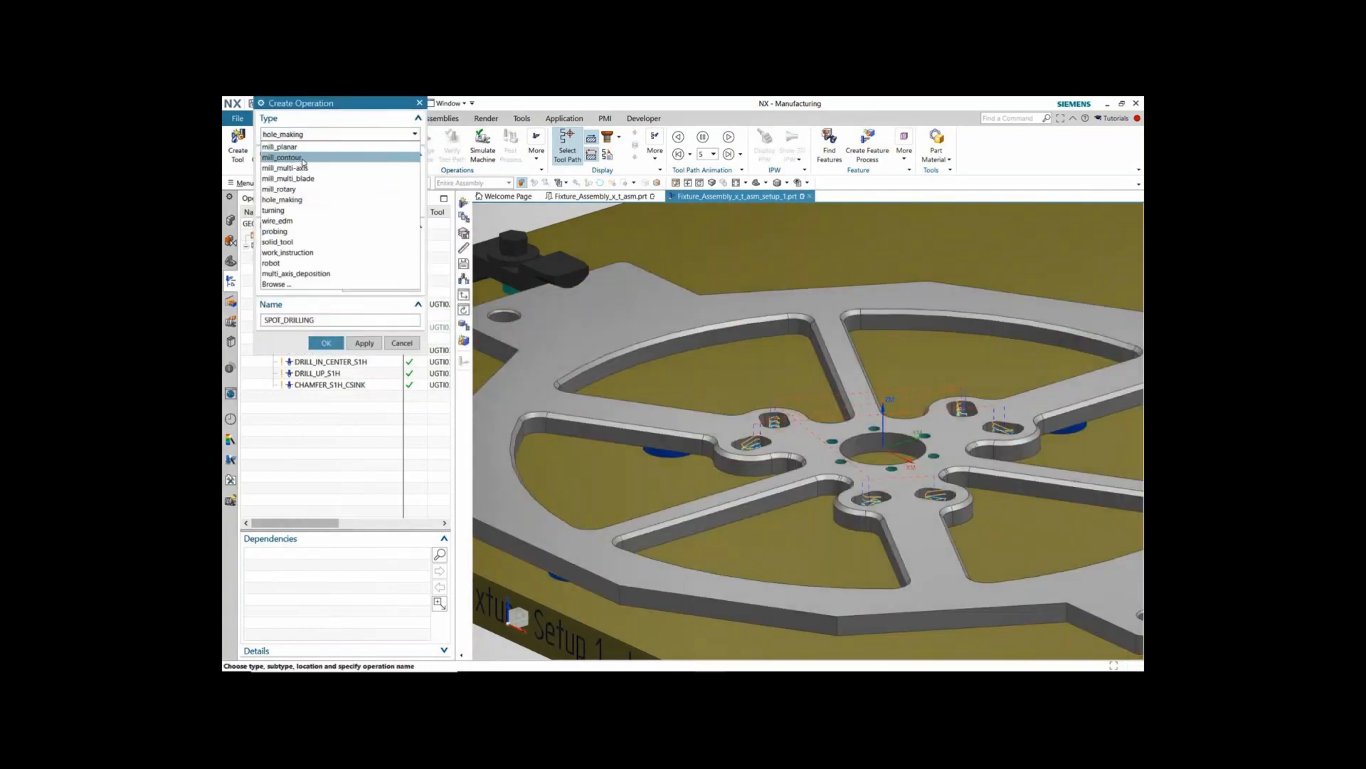
left_click(302, 159)
left_click(316, 172)
left_click(366, 273)
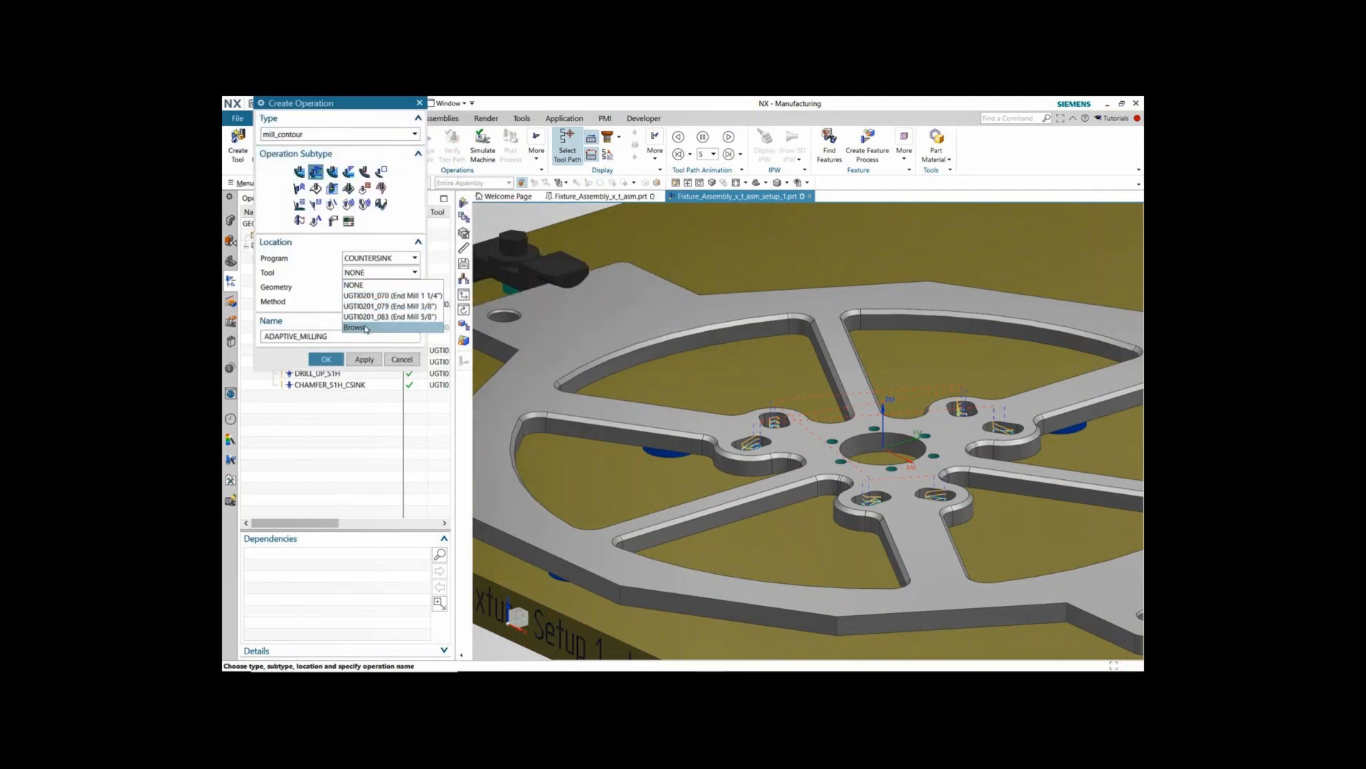
left_click(366, 328)
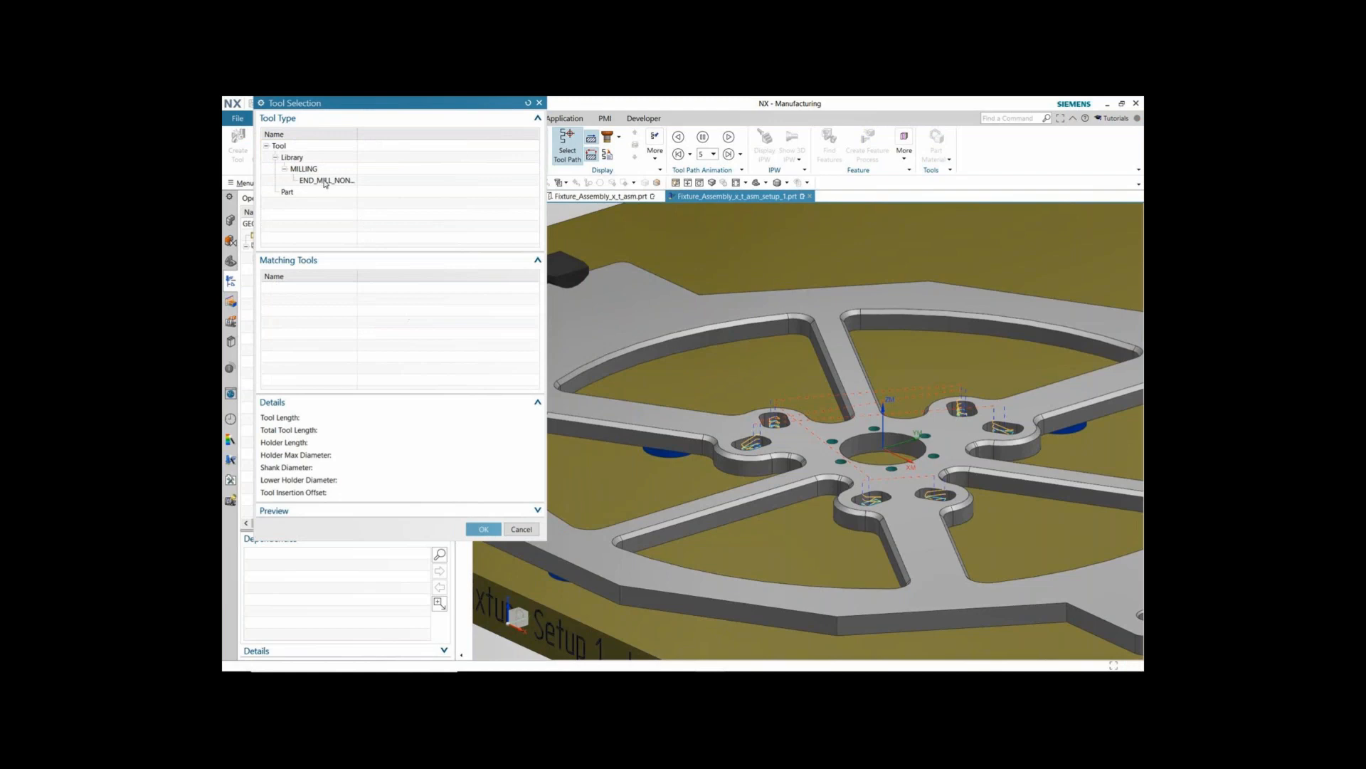
left_click(304, 169)
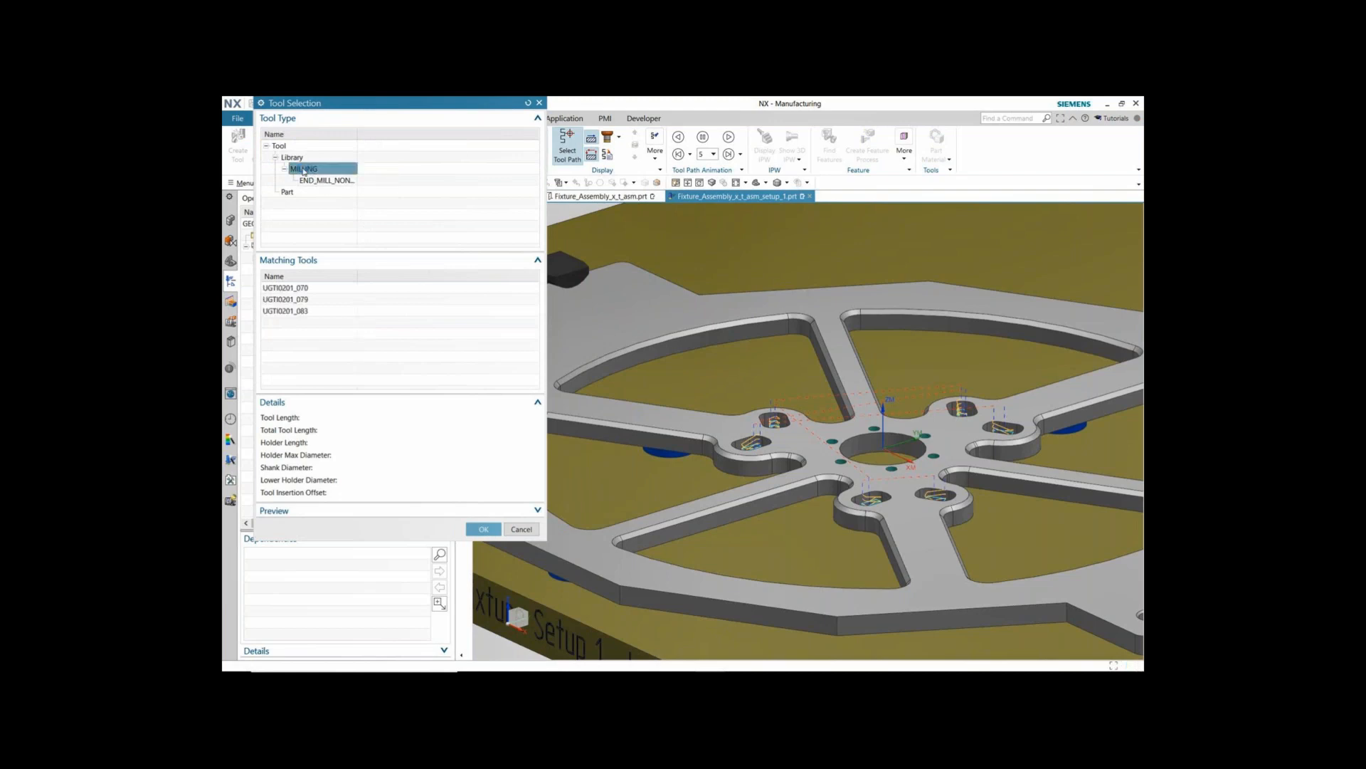
left_click(521, 529)
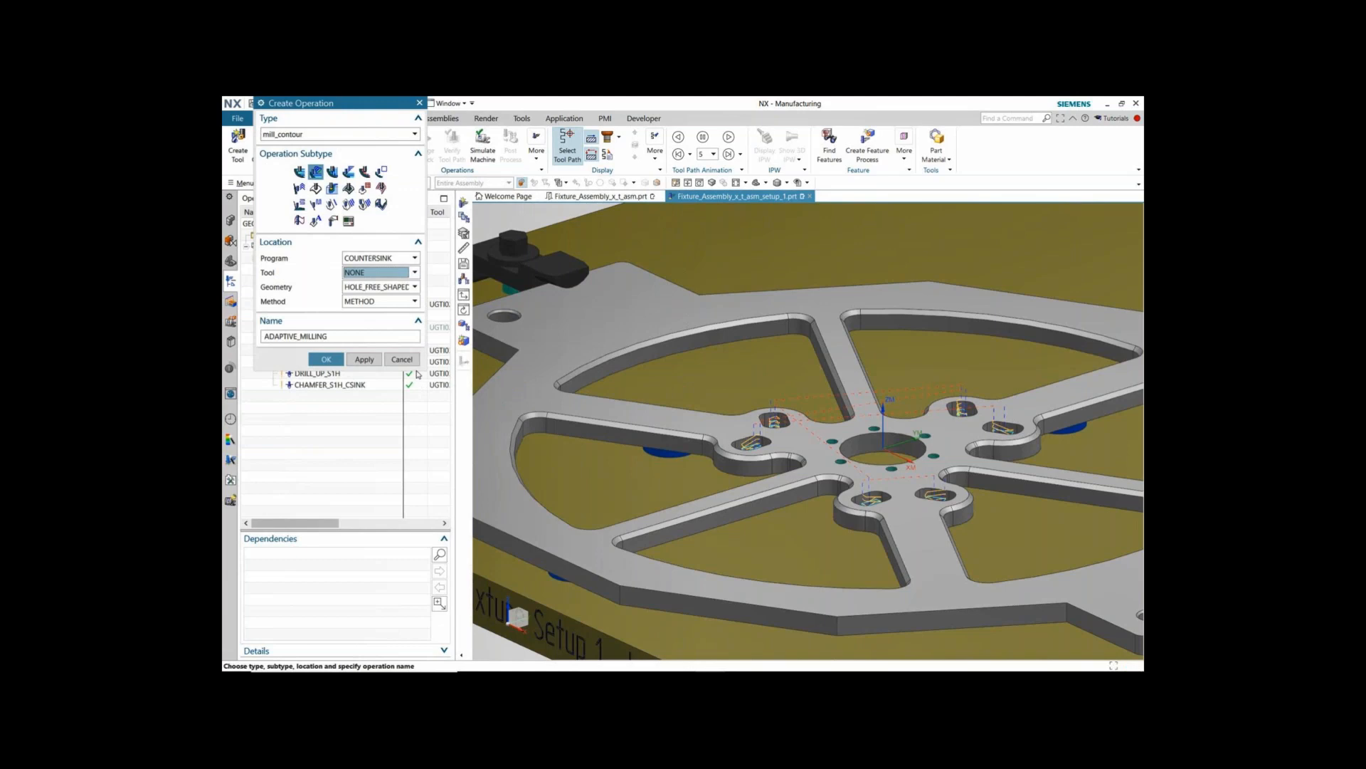
Step: Create the ADAPTIVE_MILLING operation and give it a new MILL tool in POCKET_08 with the default dimensions
left_click(329, 359)
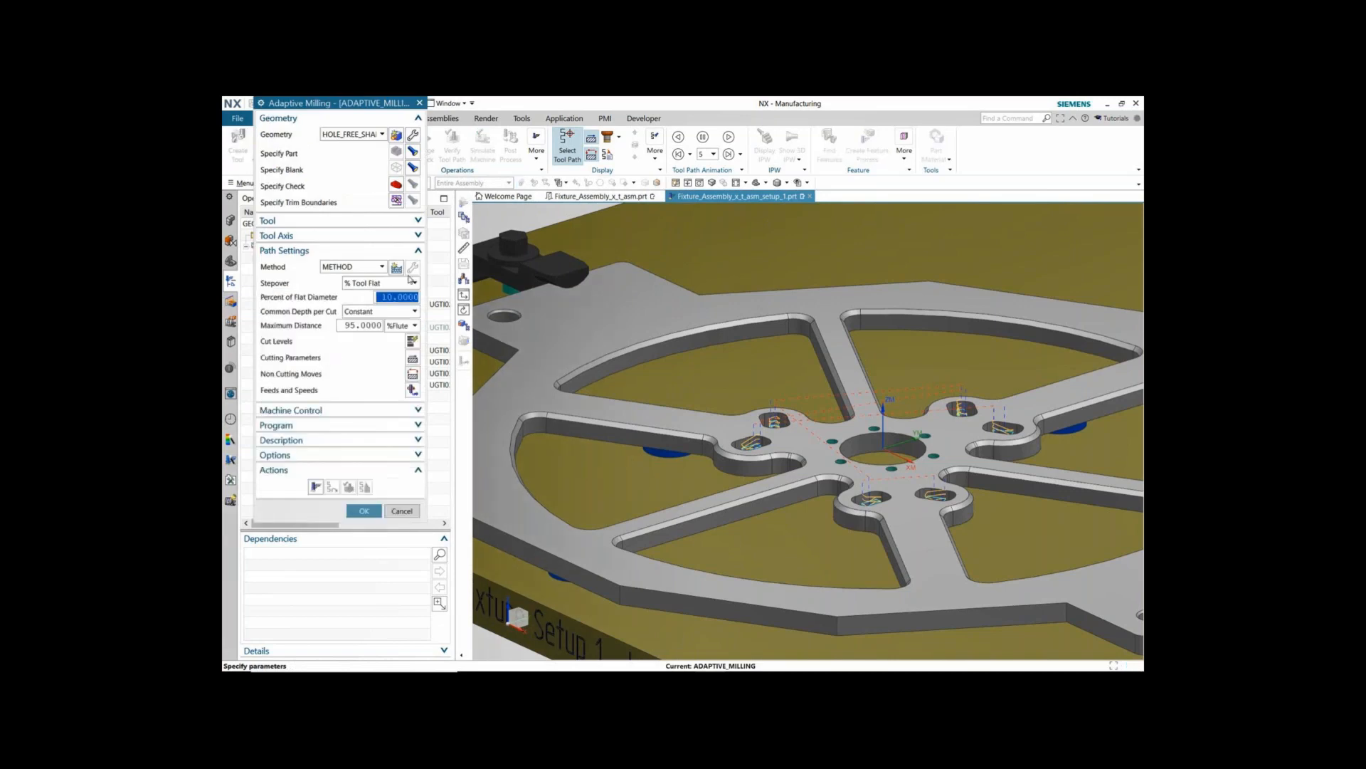
left_click(409, 221)
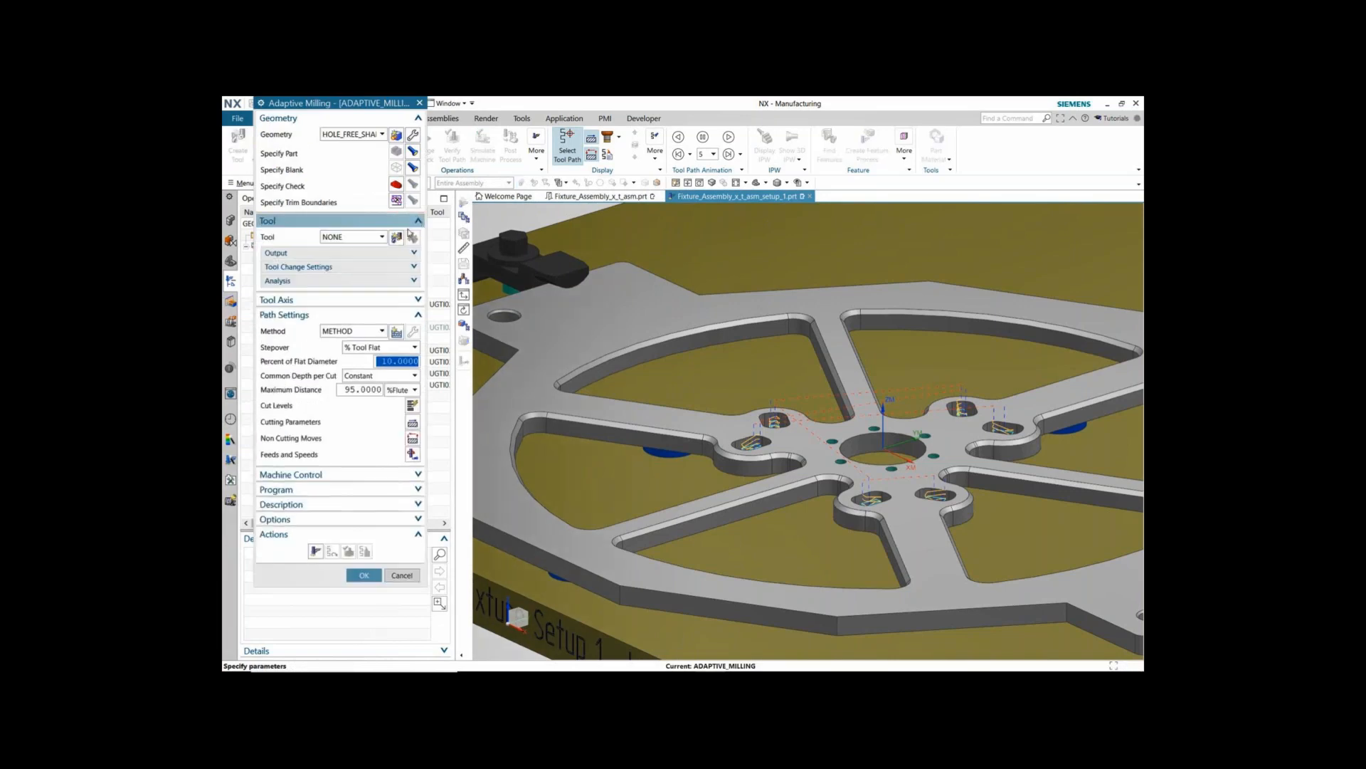
left_click(396, 237)
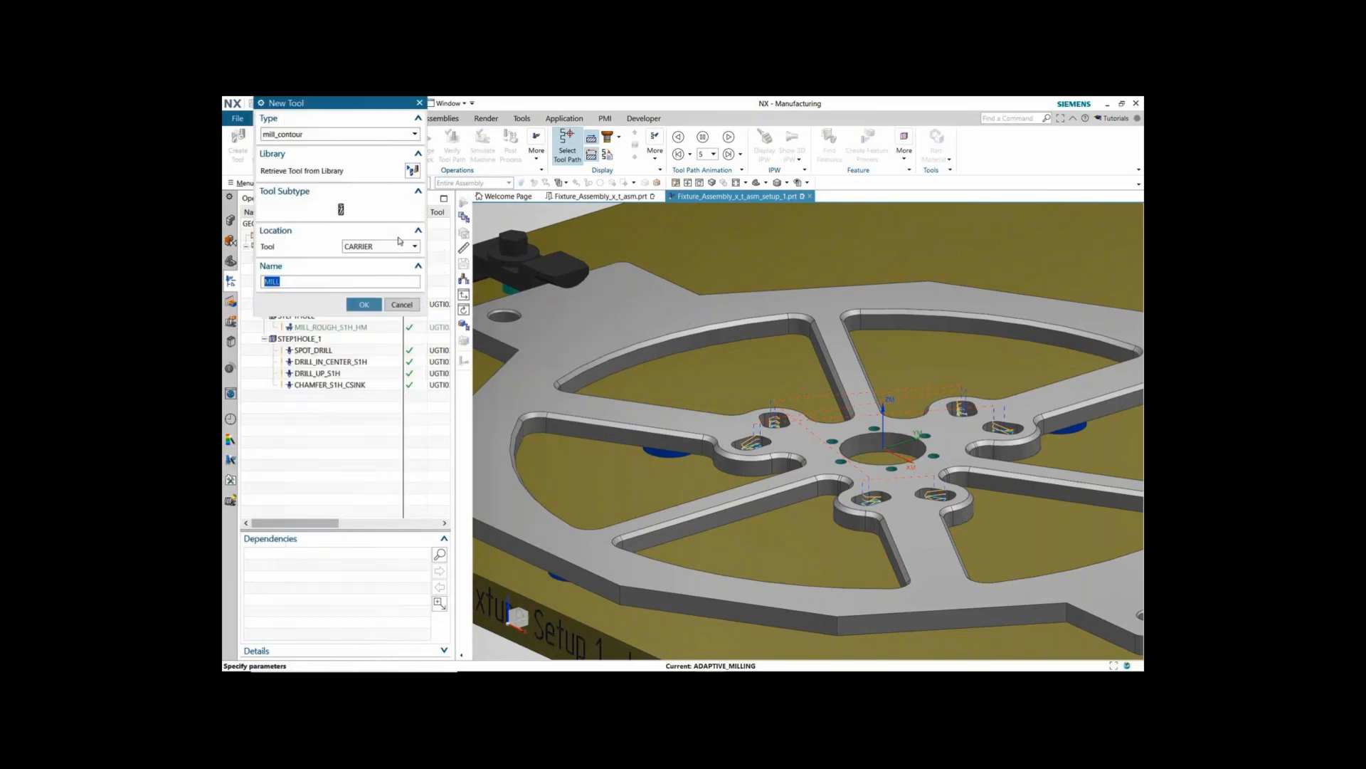
left_click(341, 209)
left_click(368, 247)
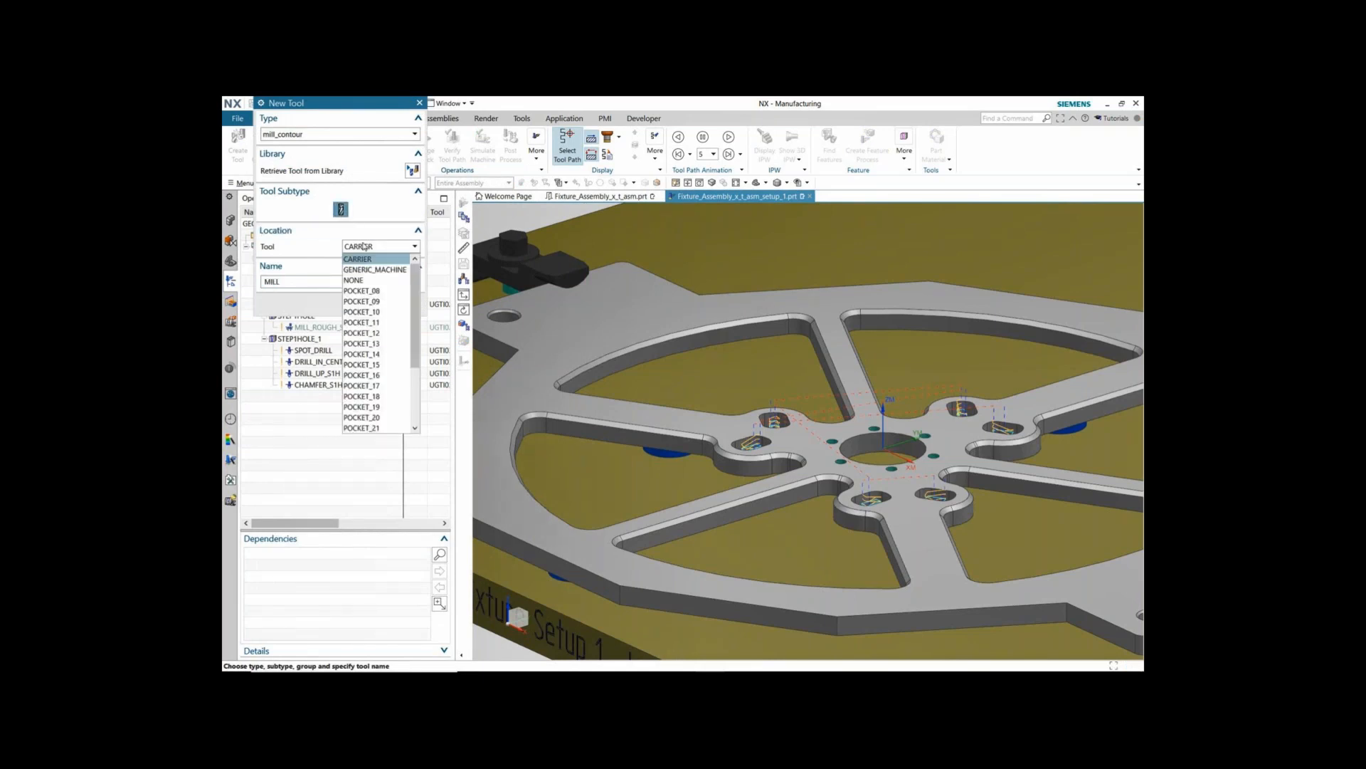
left_click(366, 291)
left_click(364, 304)
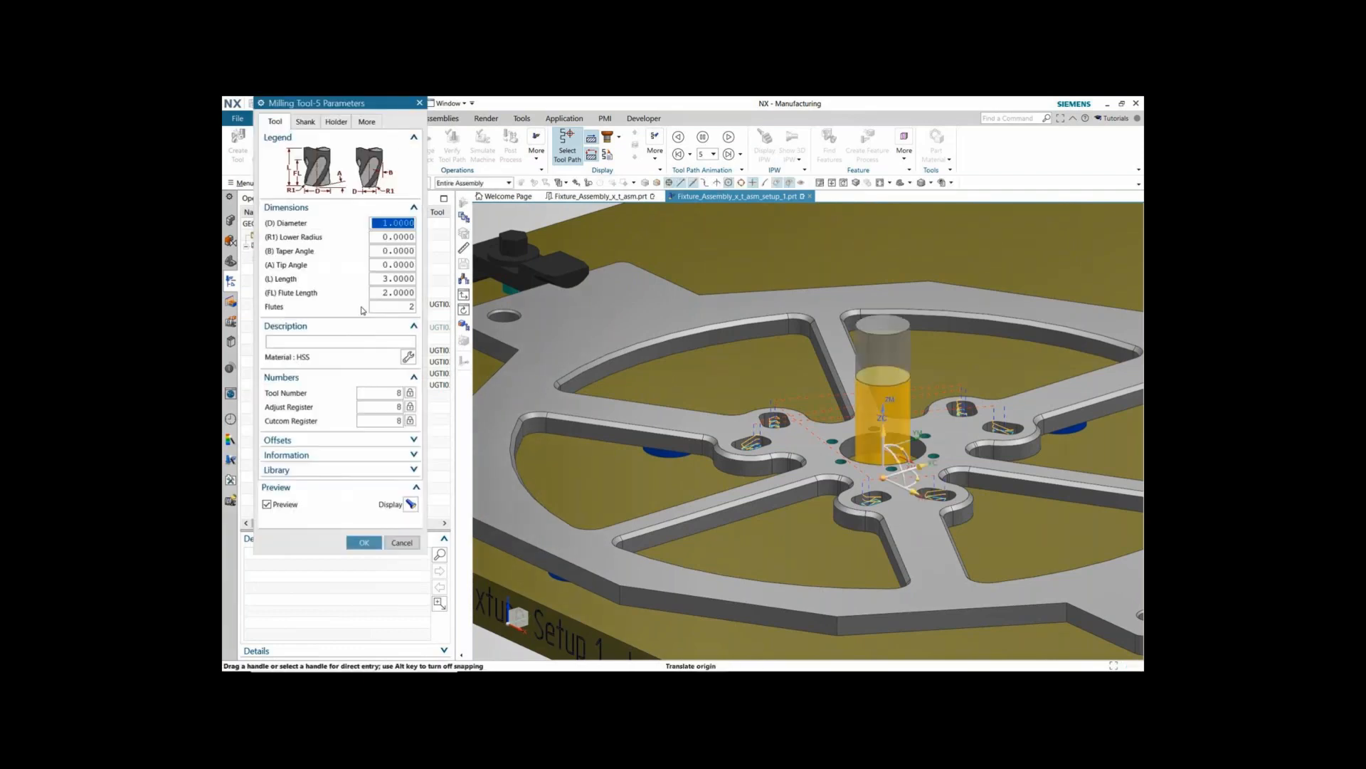
left_click(364, 542)
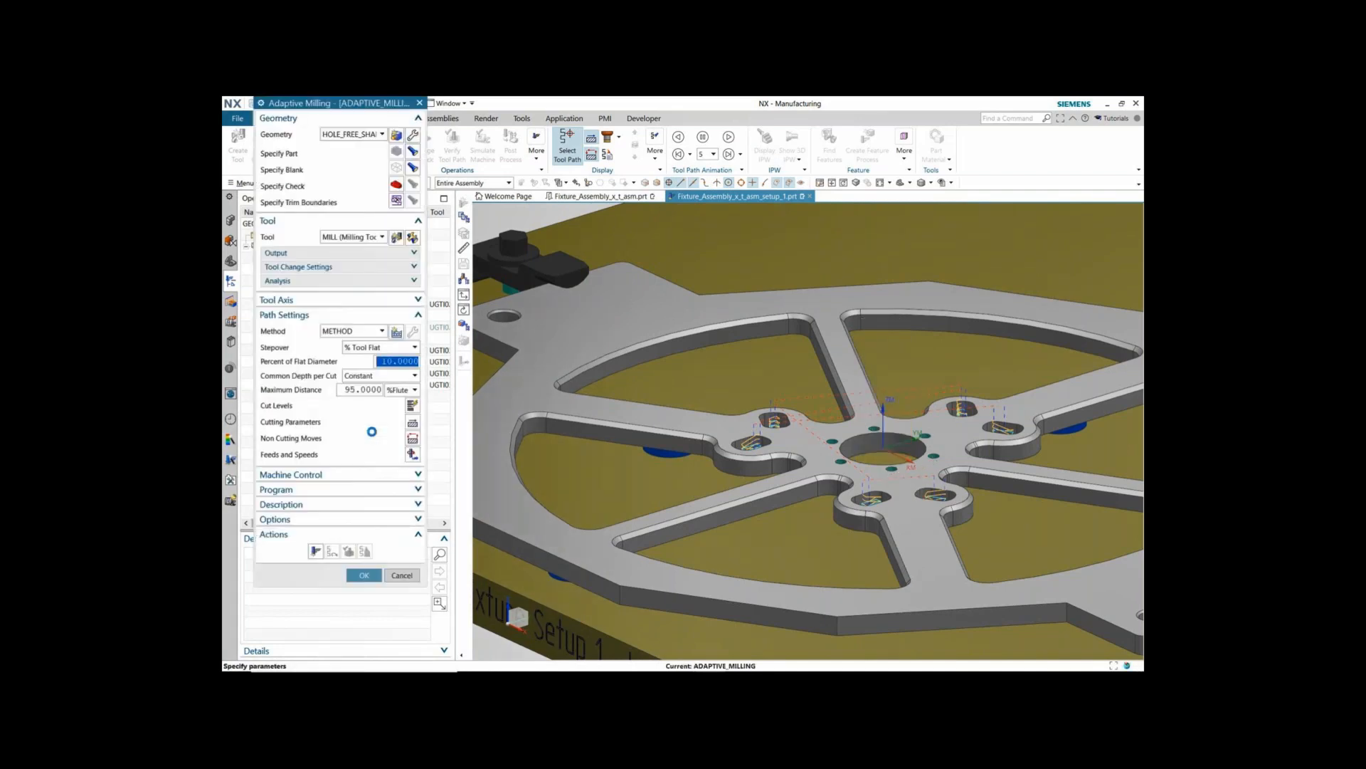
Step: Set the adaptive milling stepover to 30 percent of the tool's flat diameter and generate the tool path
type("30")
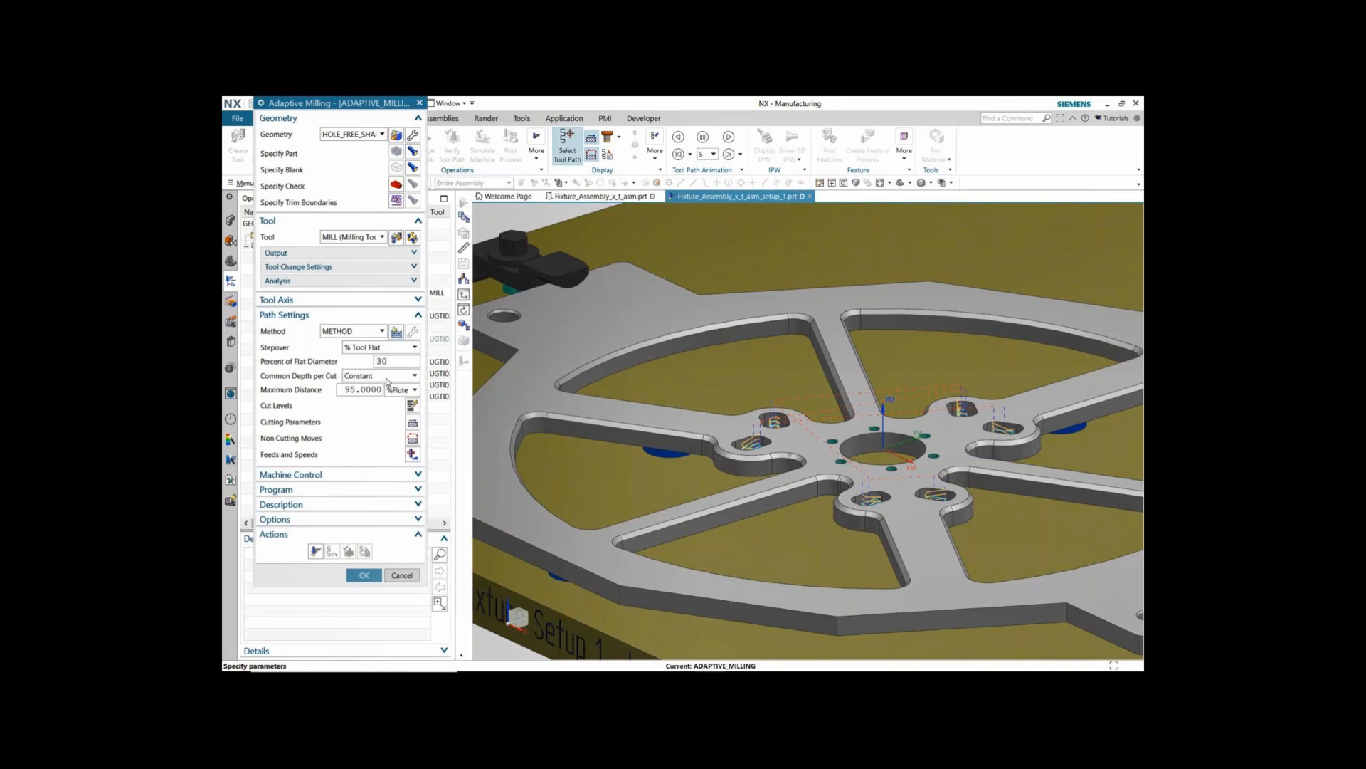
key("Return")
left_click(315, 552)
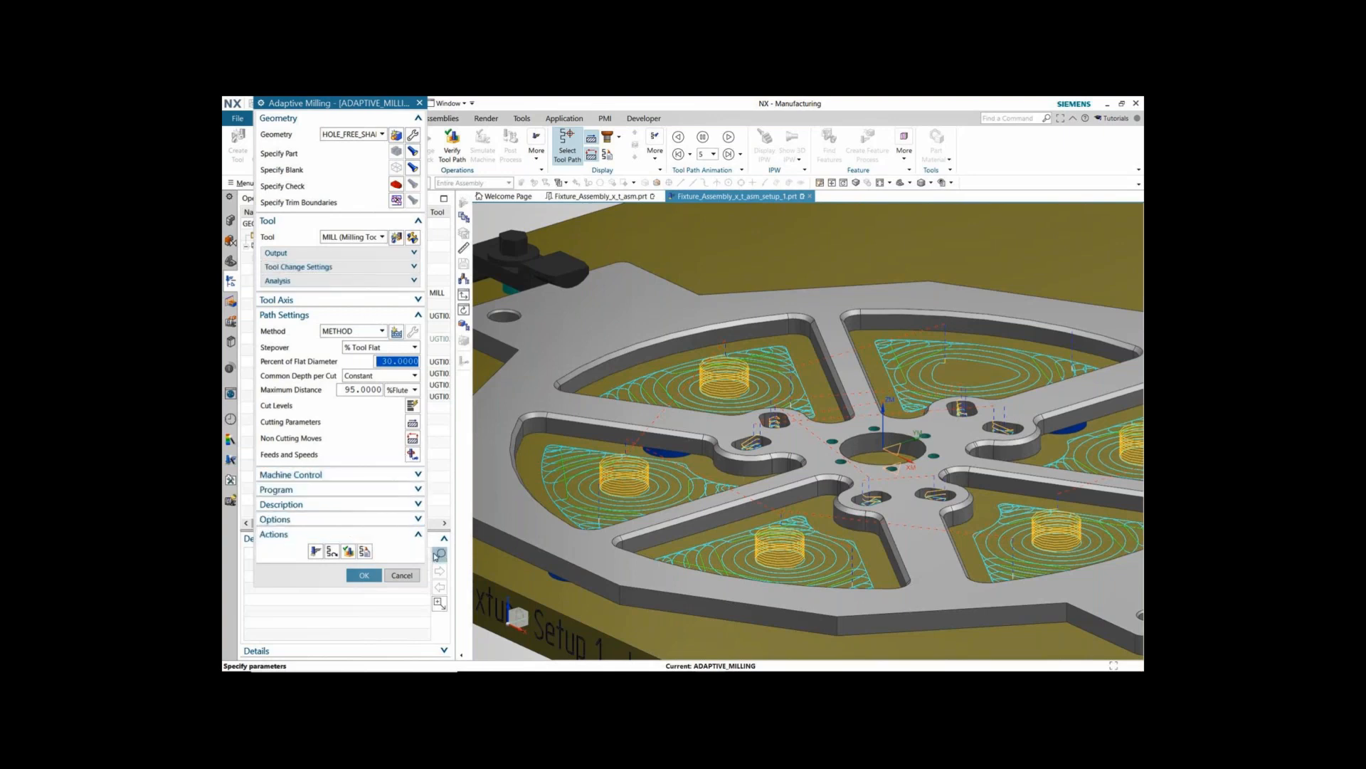
Step: Verify the ADAPTIVE_MILLING tool path by playing its 3D Dynamic material removal simulation
left_click(349, 551)
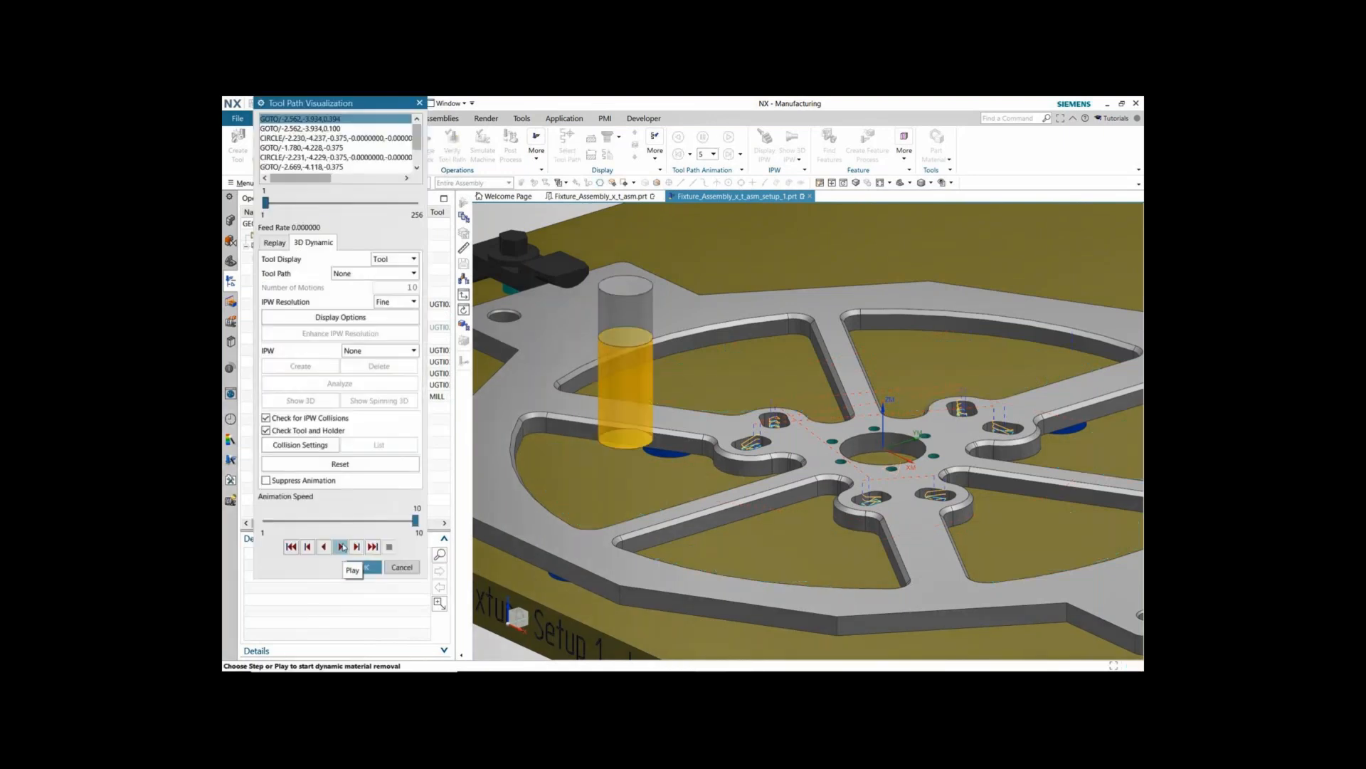
left_click(342, 547)
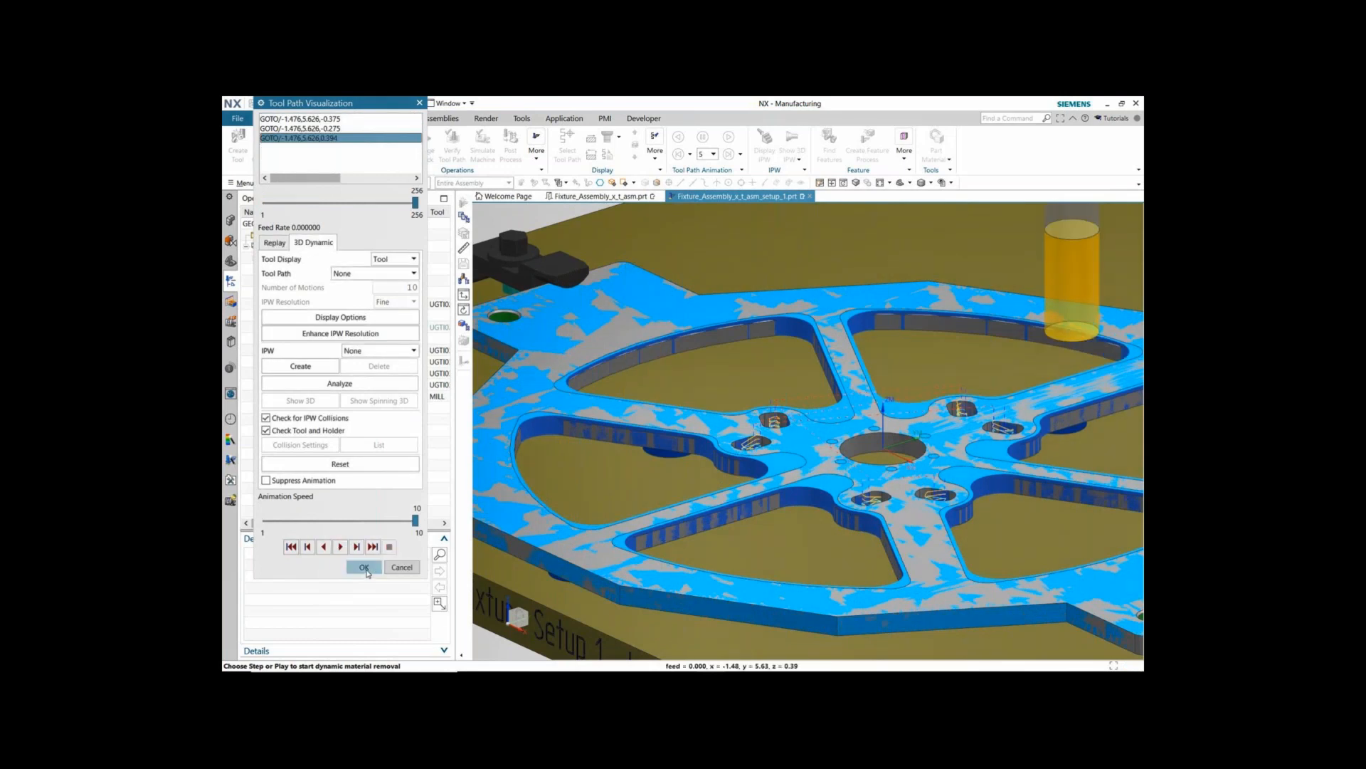
left_click(364, 567)
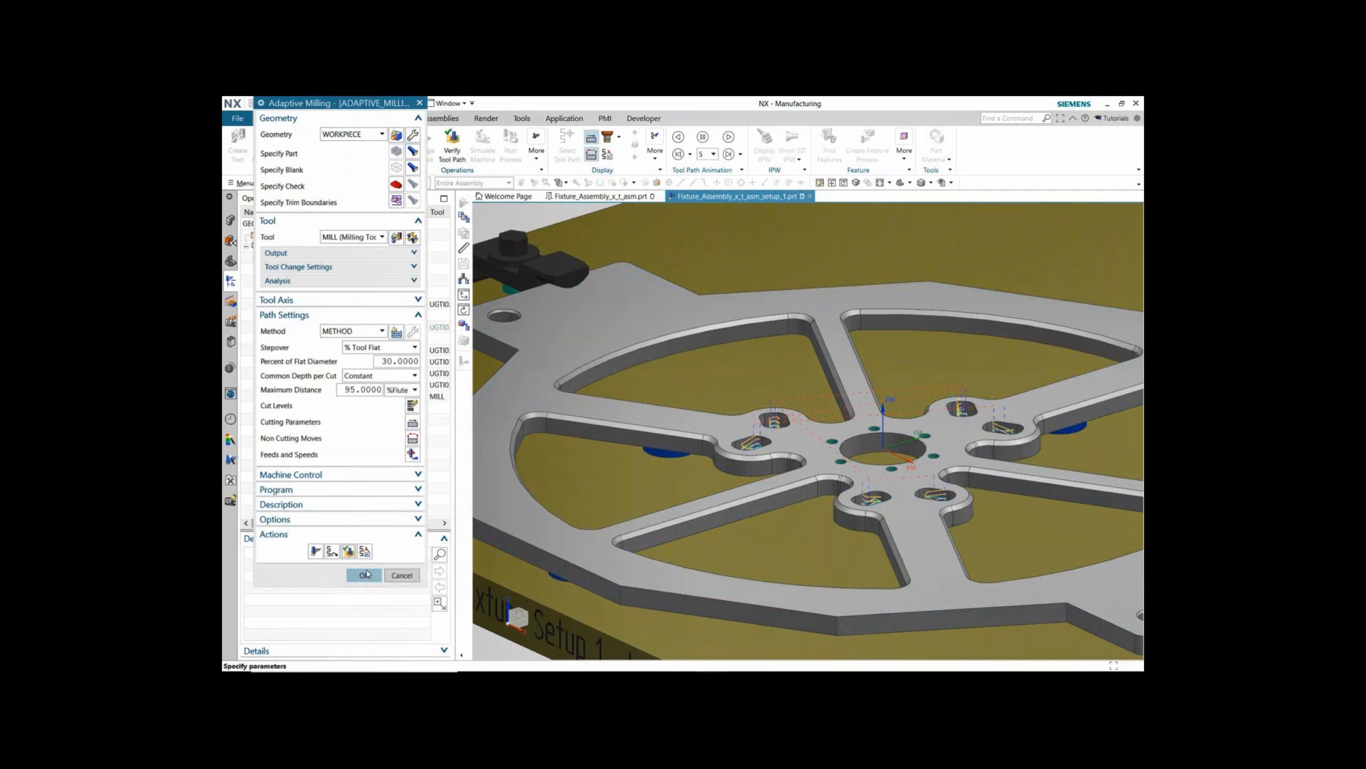
Step: Customize the Adaptive Milling operation's dialog by converting it to the Explorer layout
left_click(387, 524)
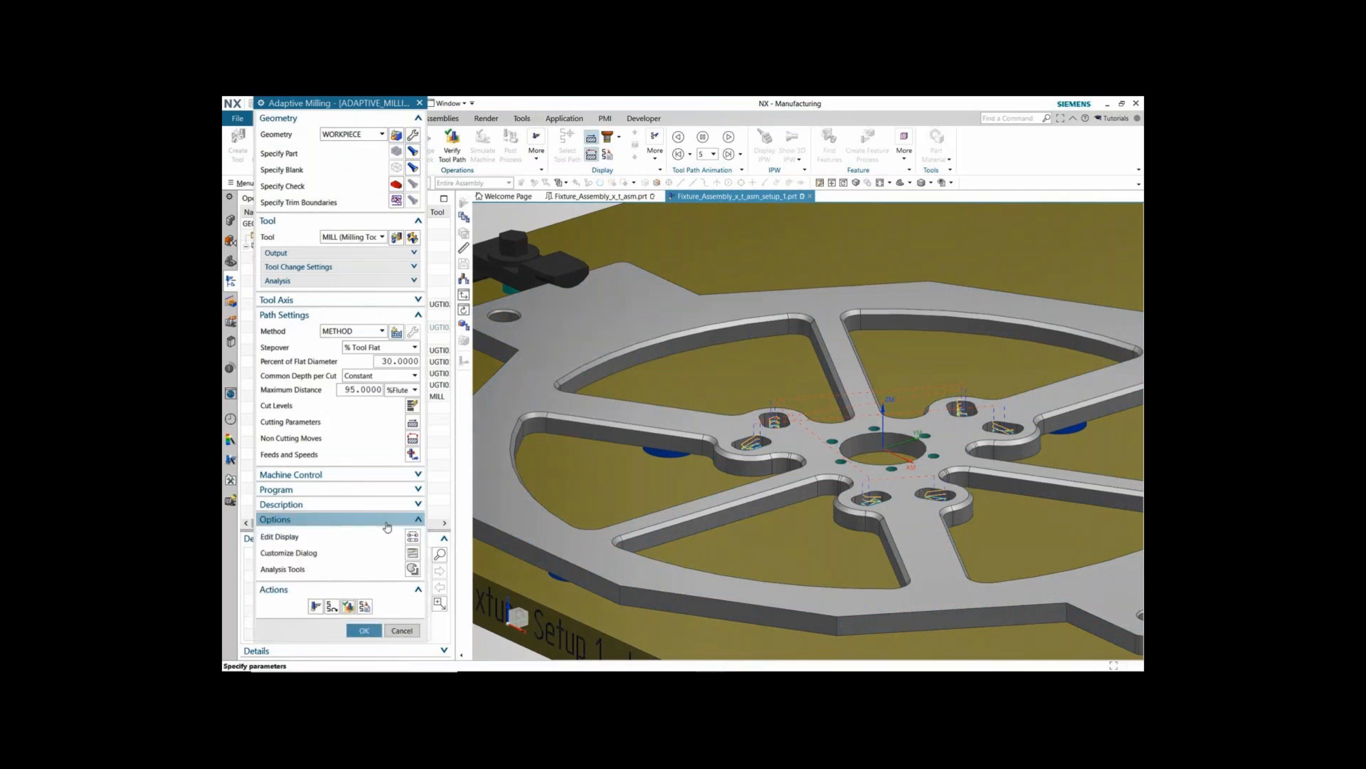
left_click(413, 553)
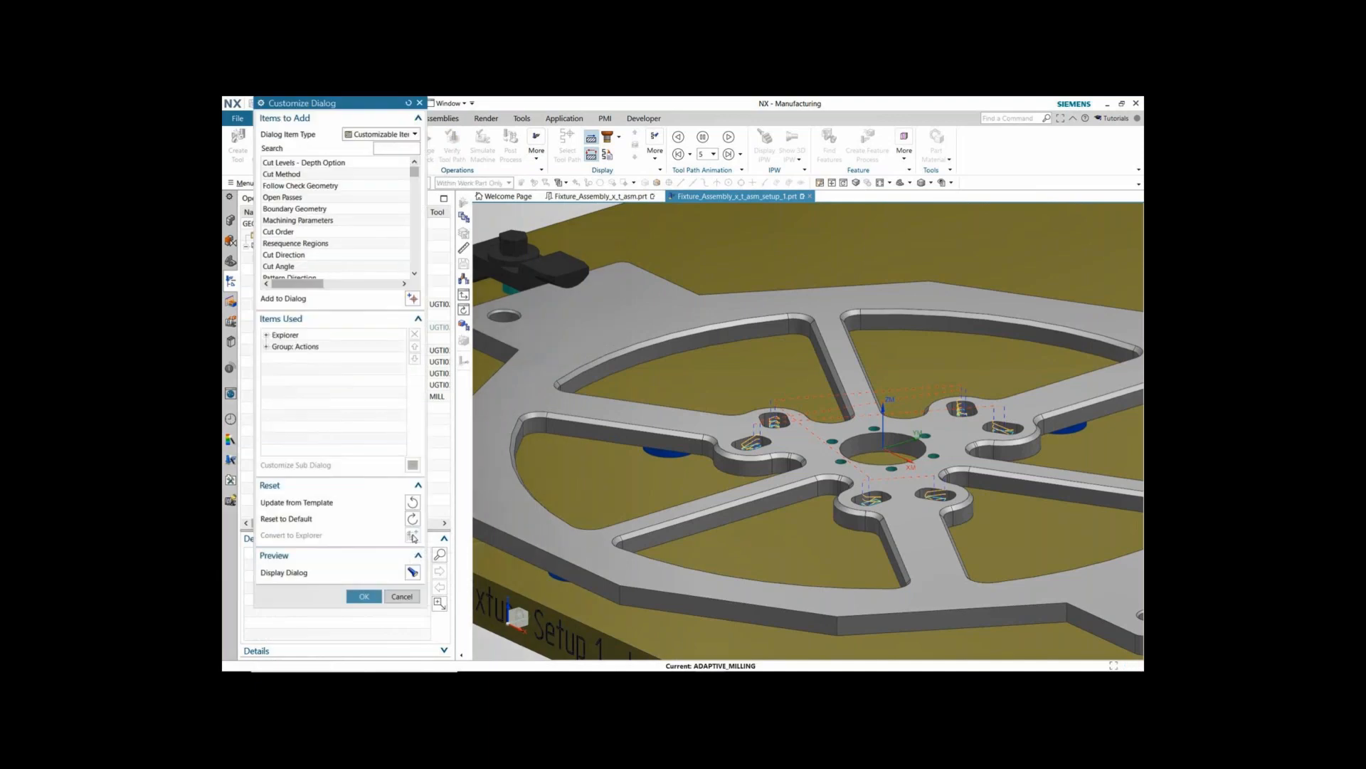
left_click(364, 596)
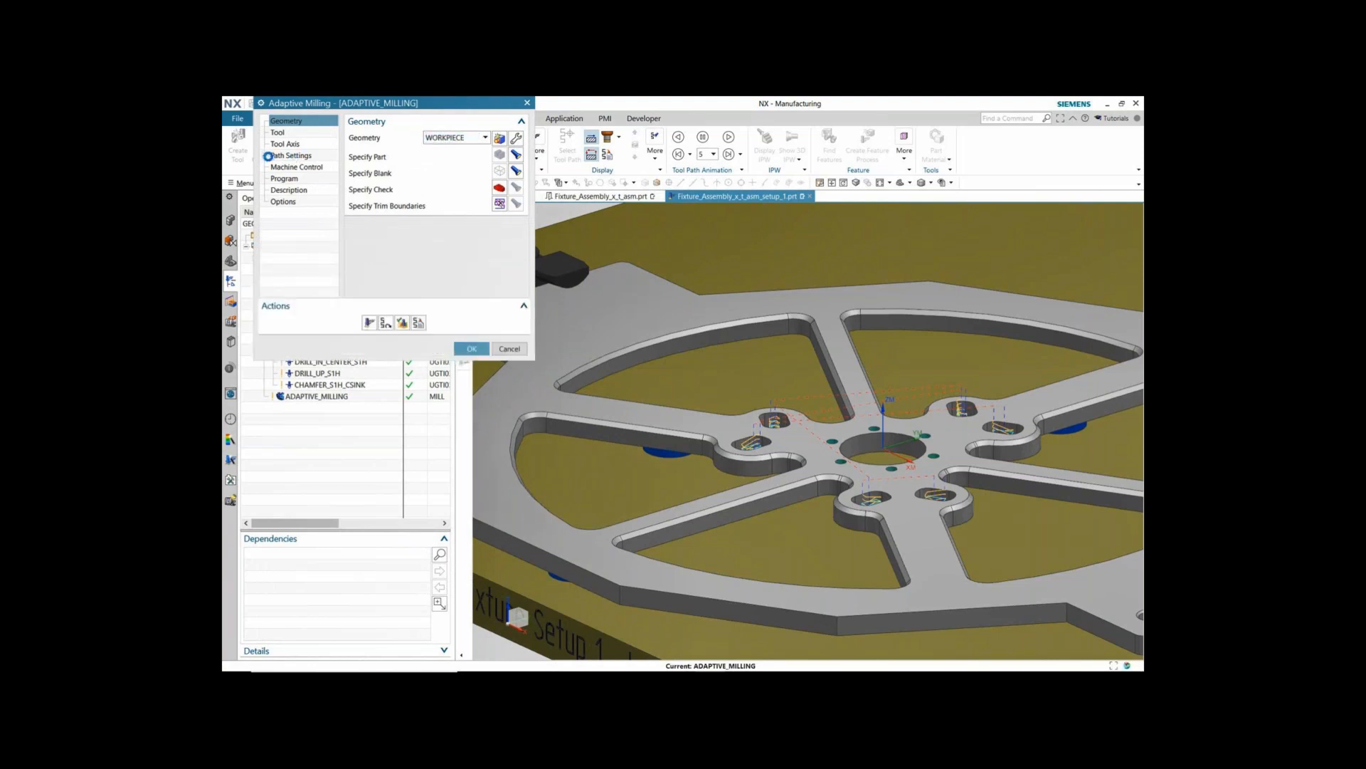
Step: Review the Adaptive Milling operation's path settings, cutting strategy and non-cutting engage settings
left_click(264, 155)
left_click(290, 168)
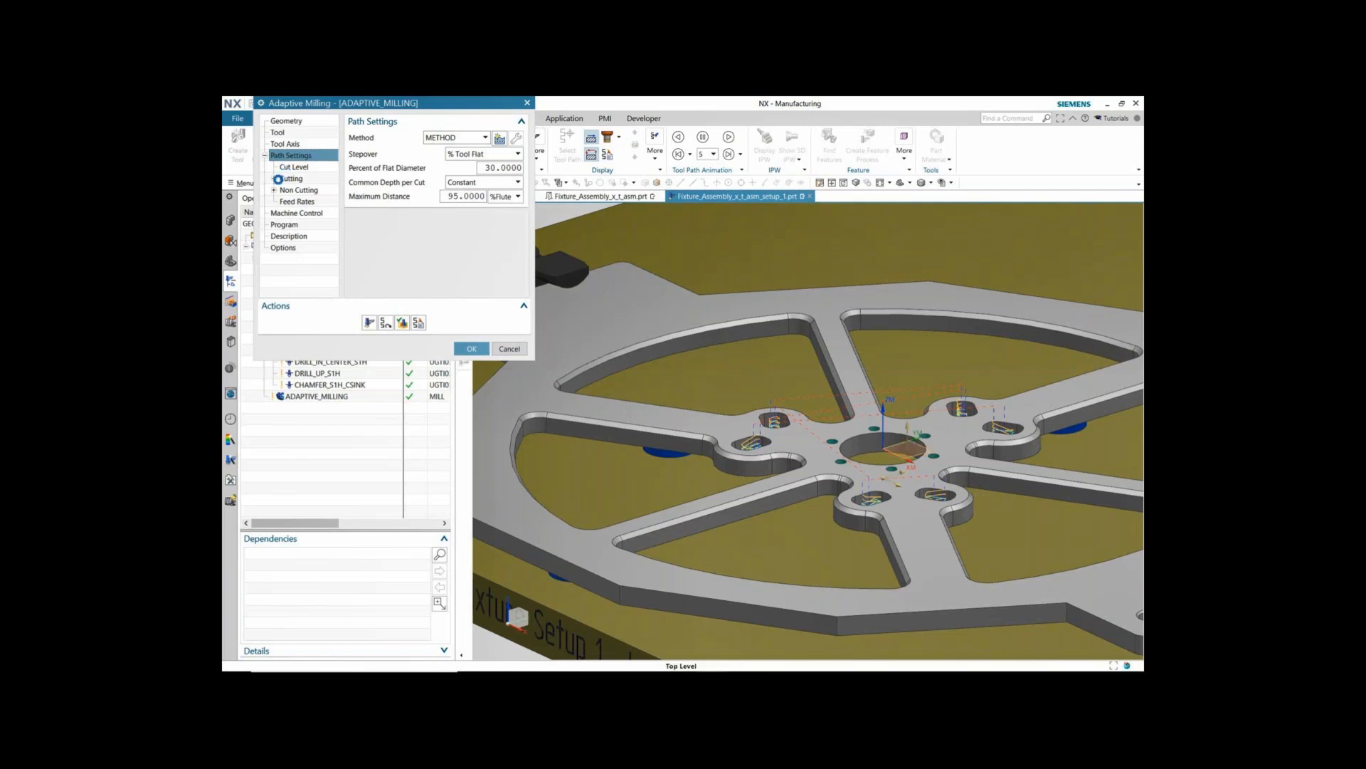
left_click(284, 180)
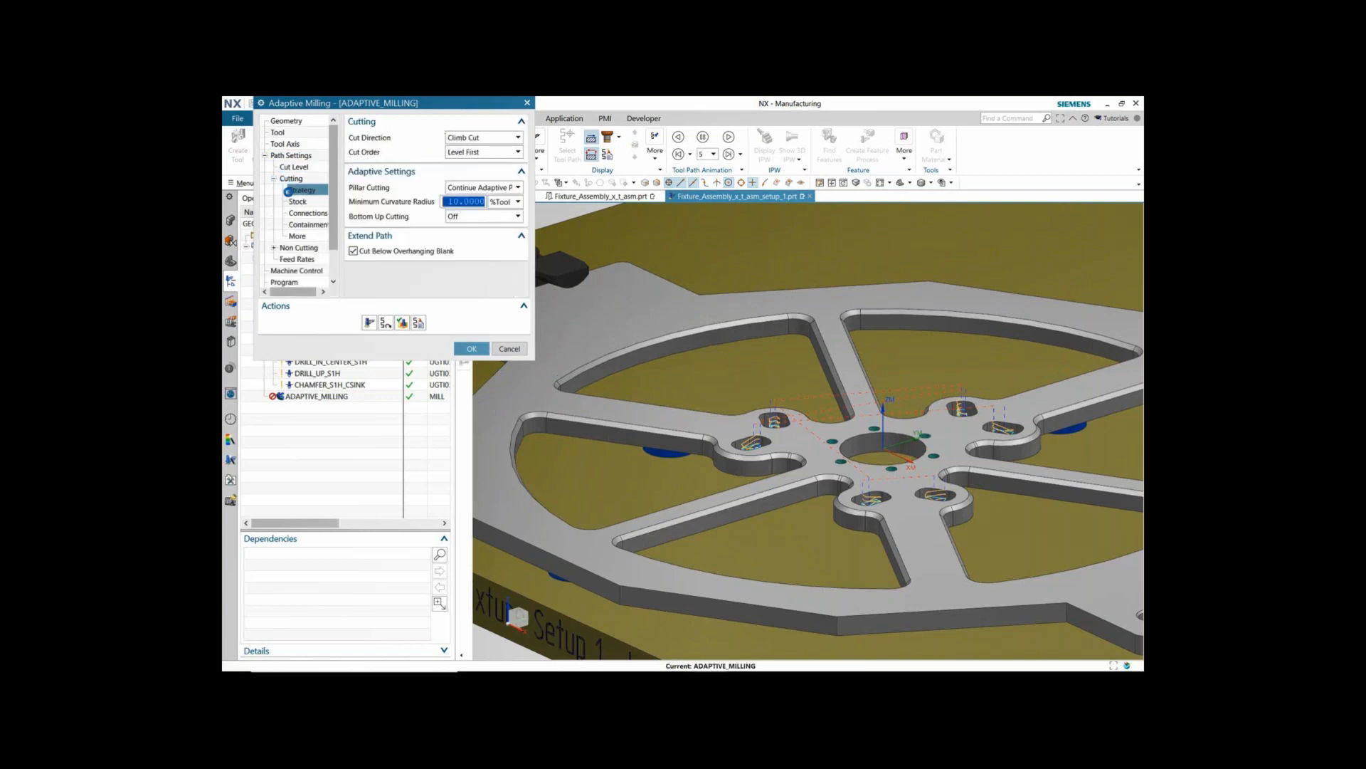
left_click(296, 250)
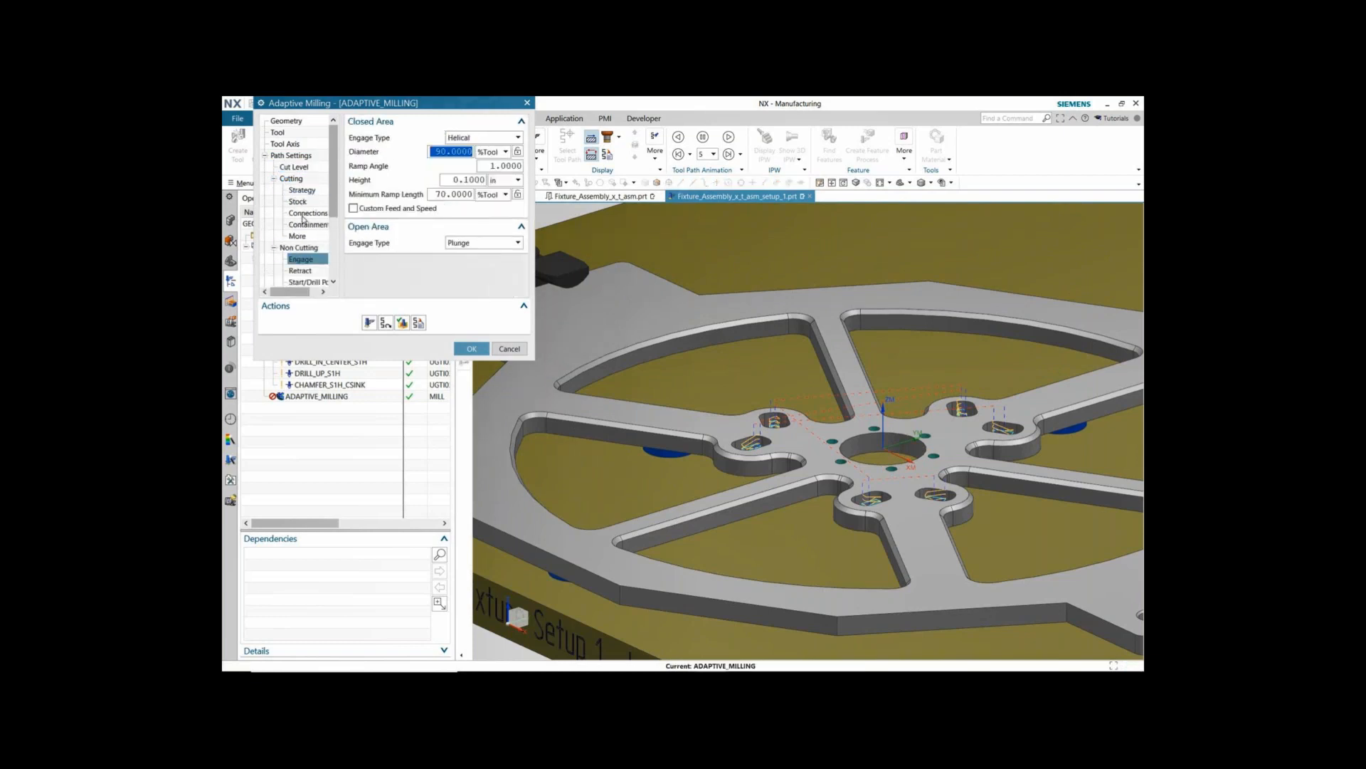
Step: Set the MILL tool's diameter to 0.75 and regenerate the adaptive milling tool path
left_click(282, 134)
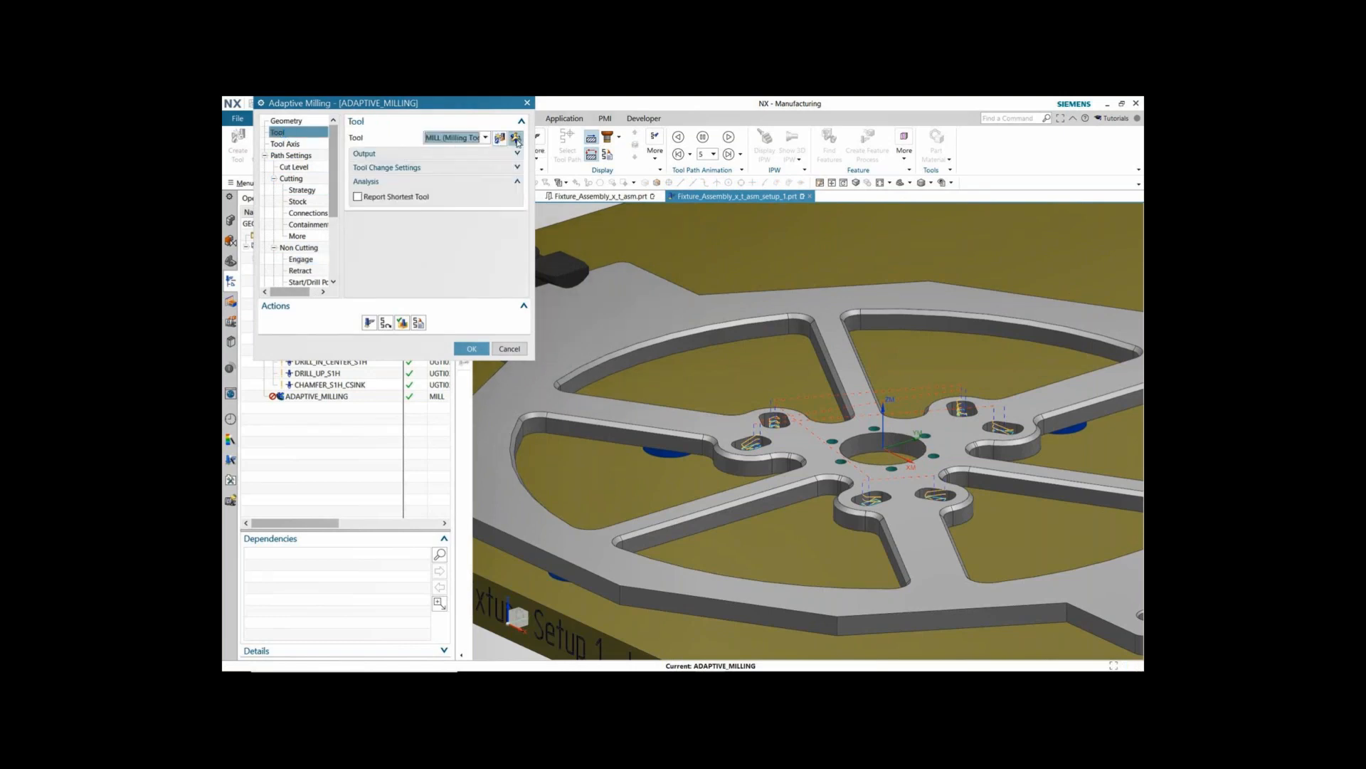
left_click(516, 139)
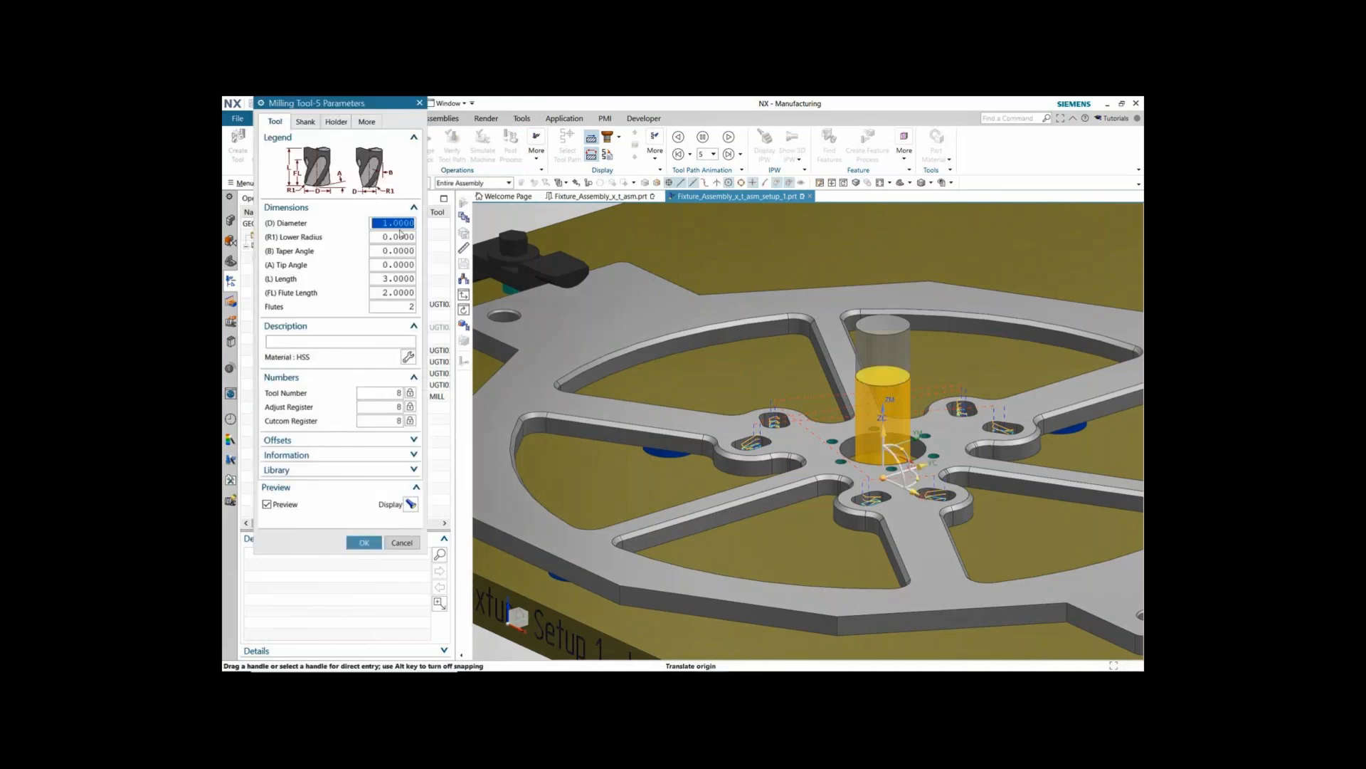
type(".75")
key("Return")
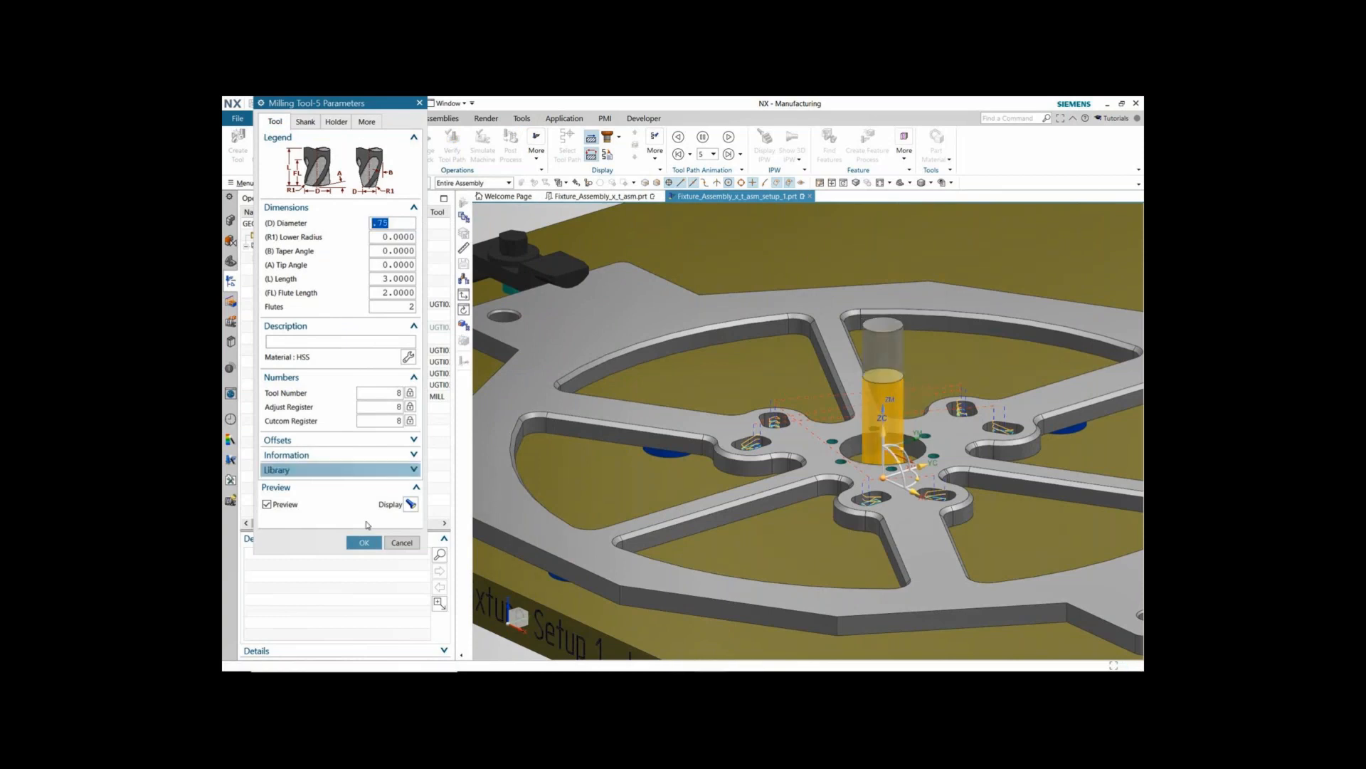
left_click(369, 543)
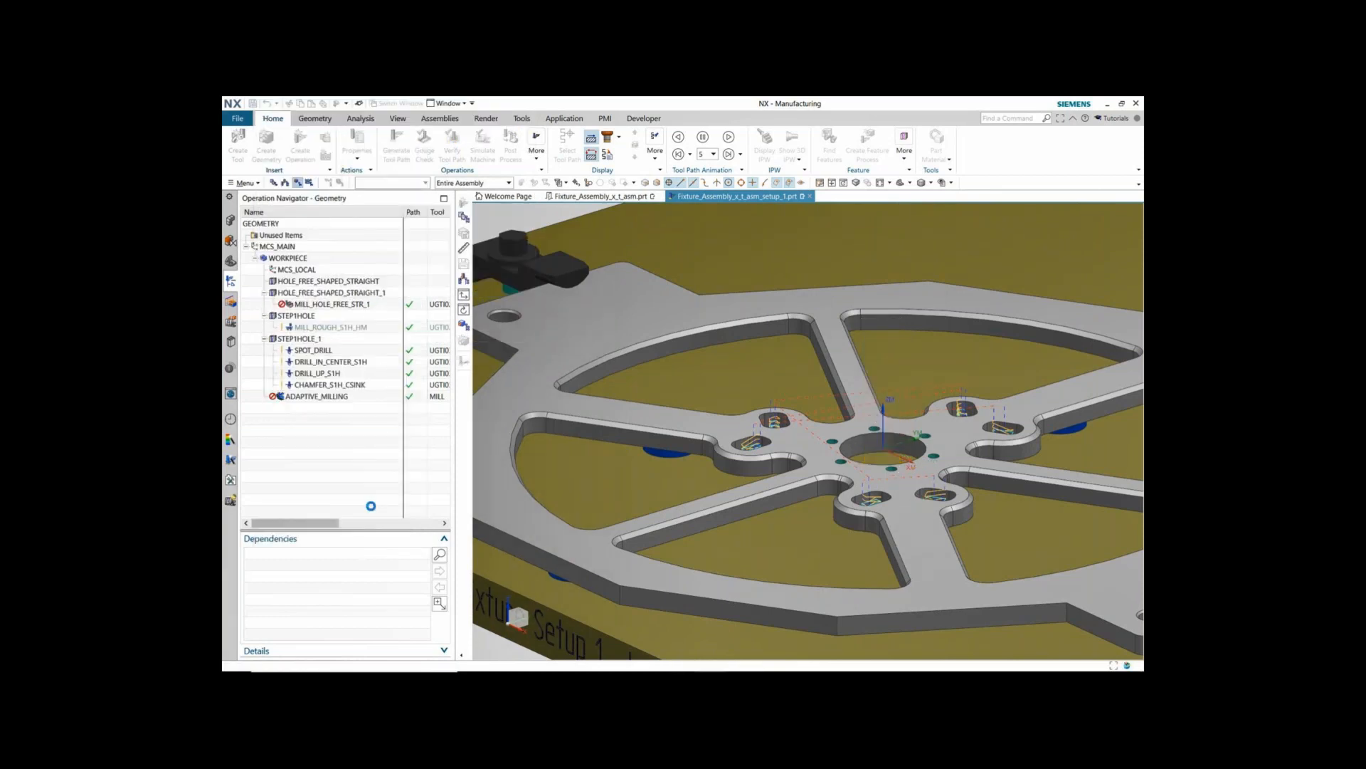
left_click(370, 324)
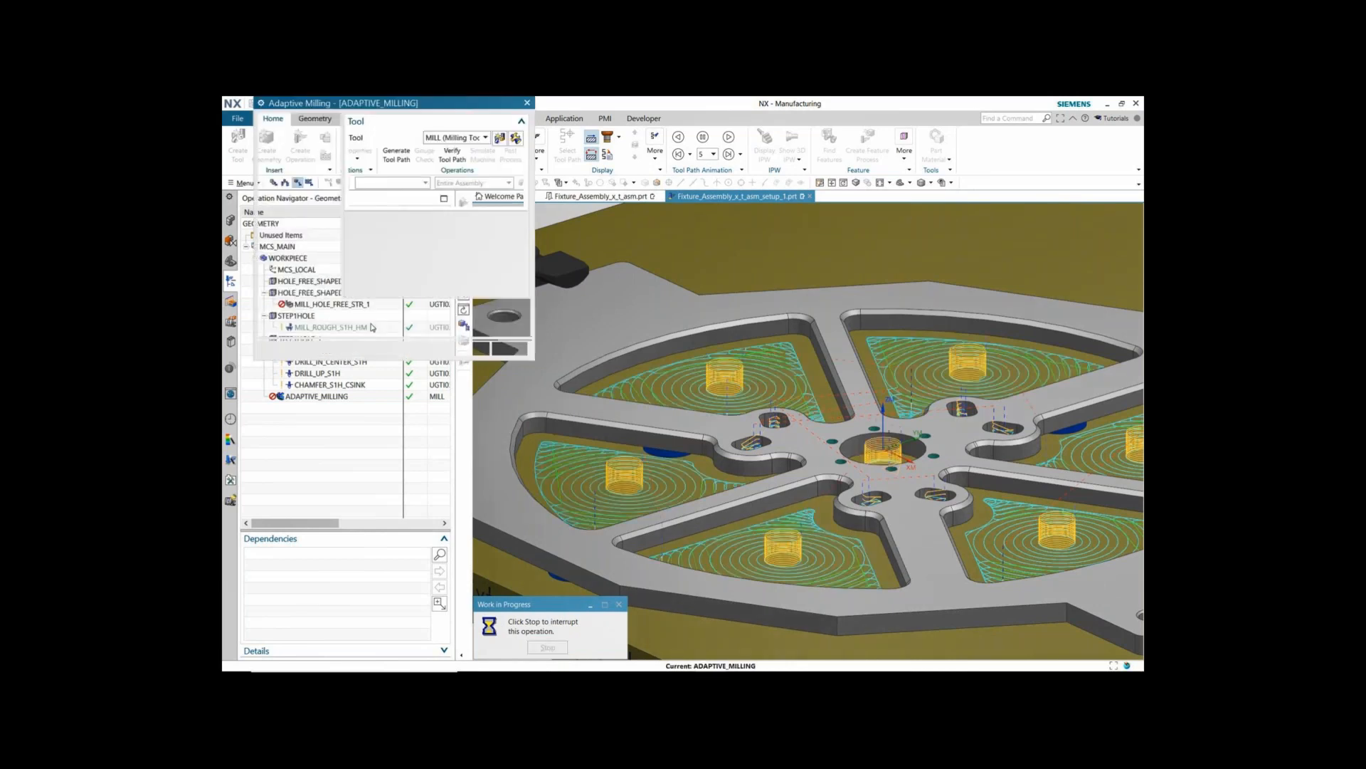
Step: Verify the regenerated adaptive milling tool path by playing its 3D Dynamic material removal simulation
left_click(402, 322)
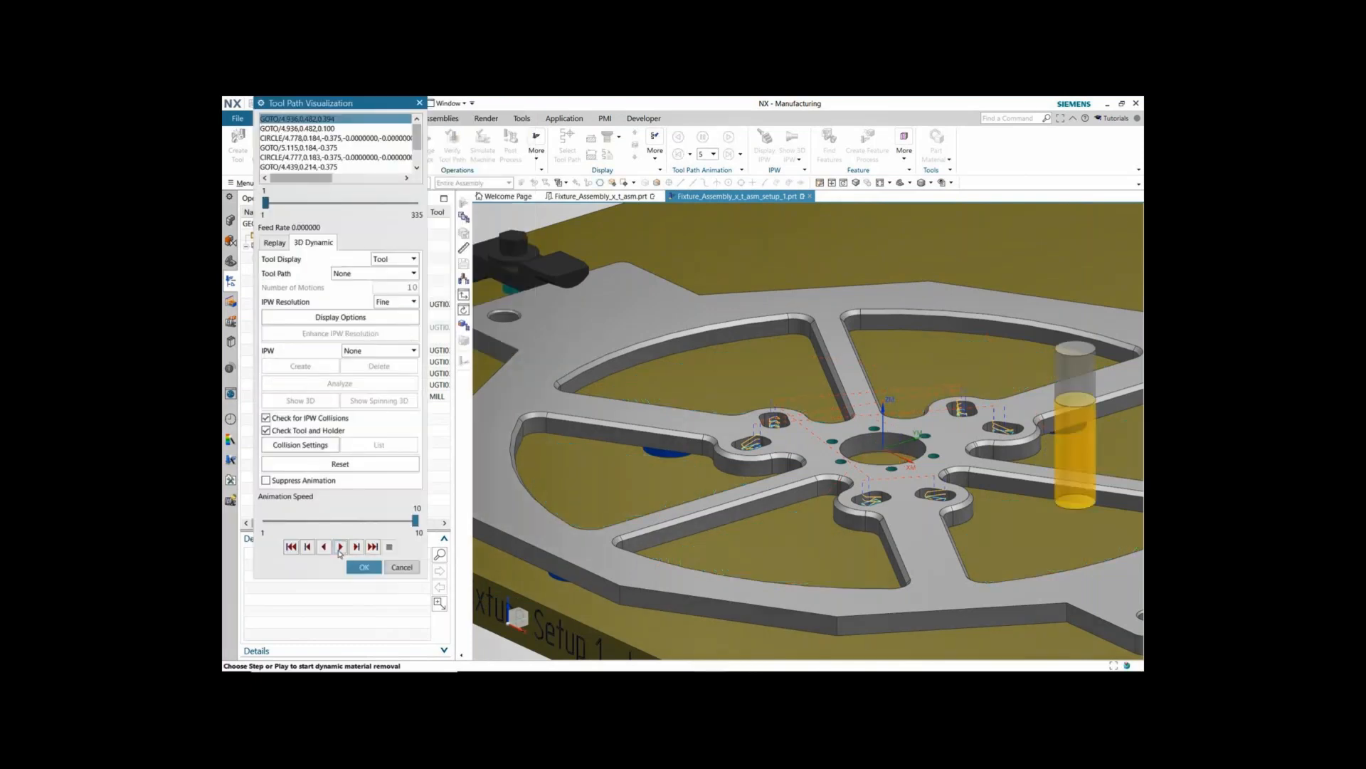
left_click(339, 547)
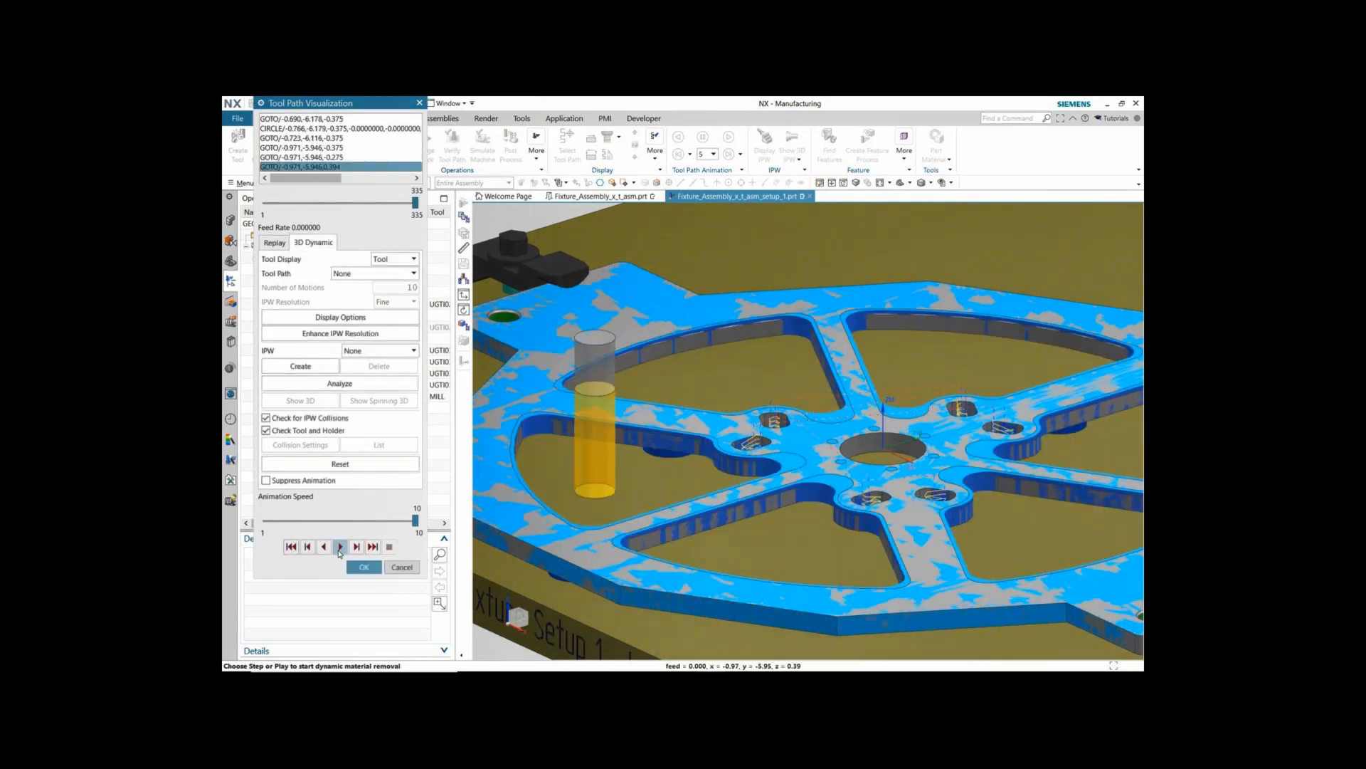
left_click(364, 568)
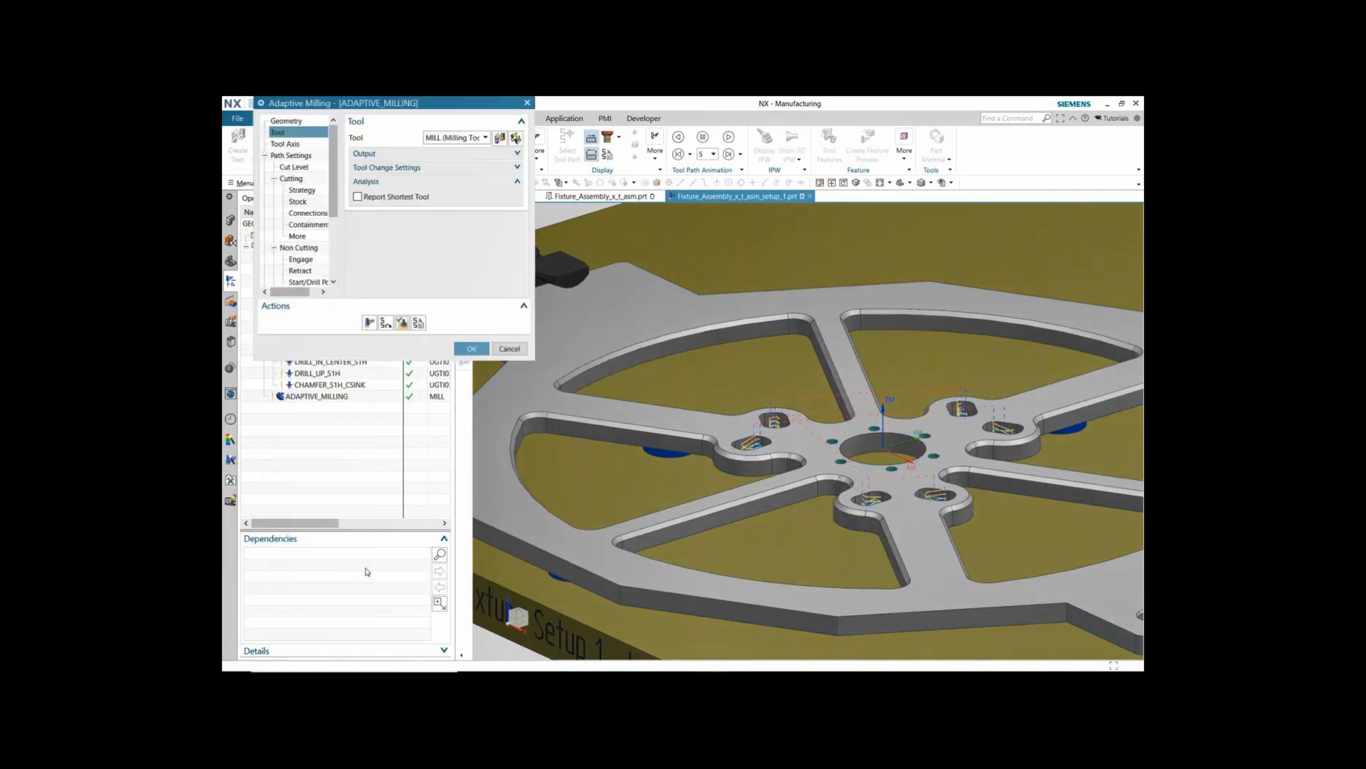